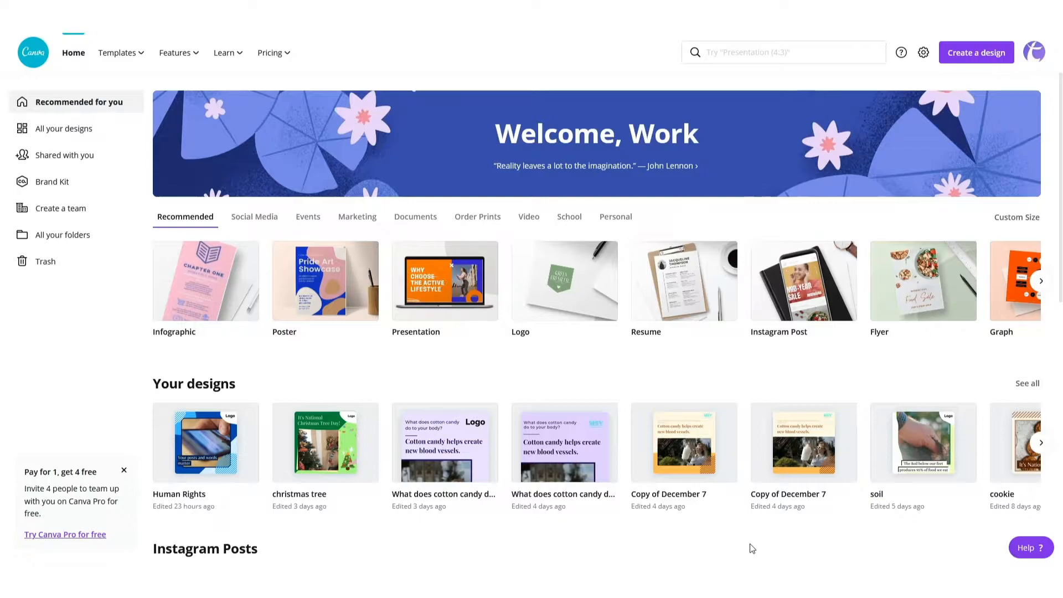
# - Create a new custom-size design of 1080 x 1080 px
pyautogui.click(983, 53)
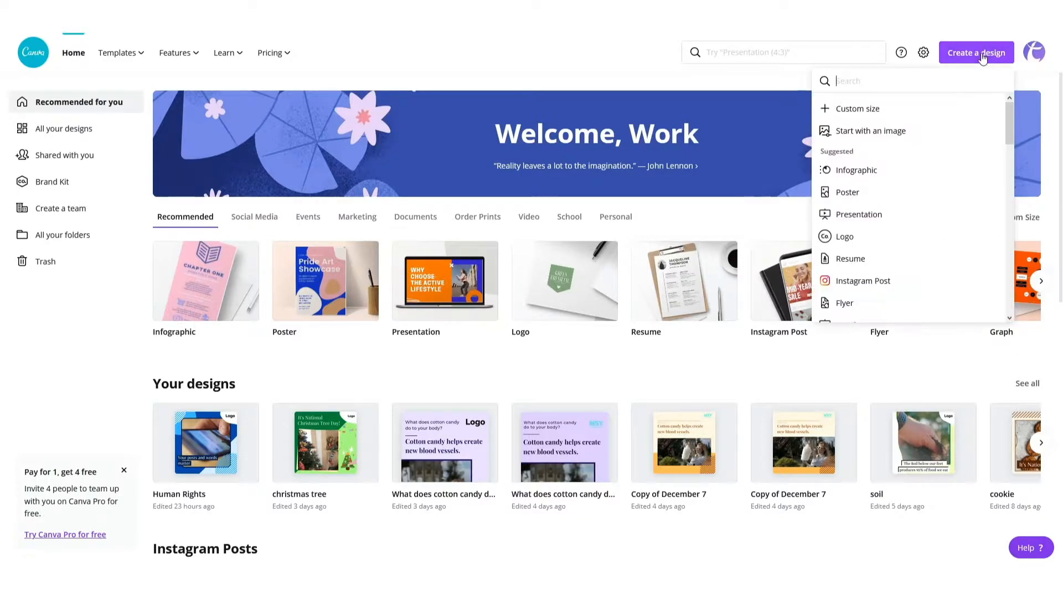
pyautogui.click(874, 111)
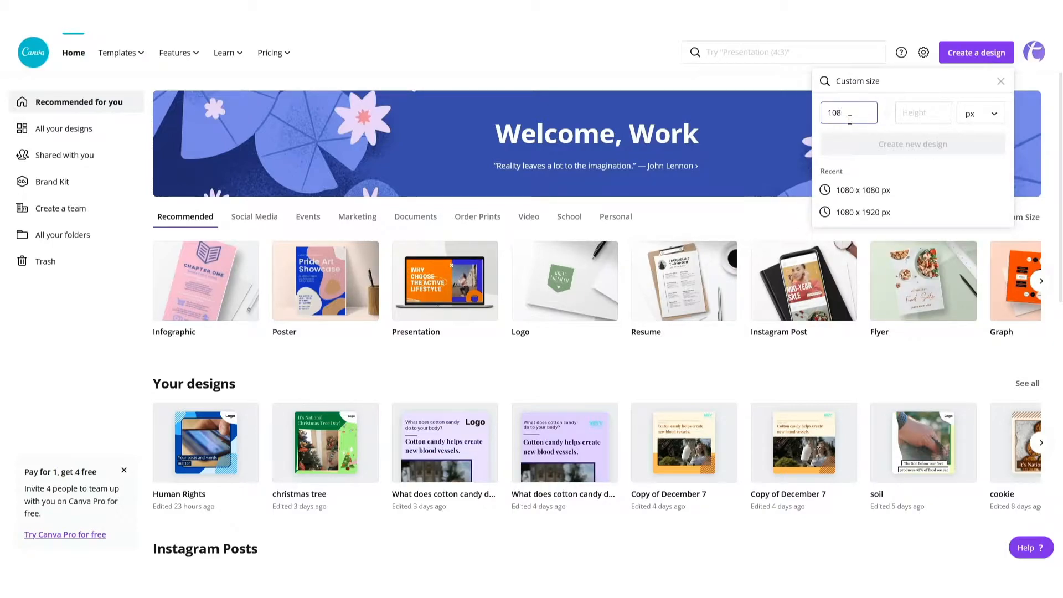
pyautogui.write('1080')
pyautogui.click(922, 116)
pyautogui.write('108')
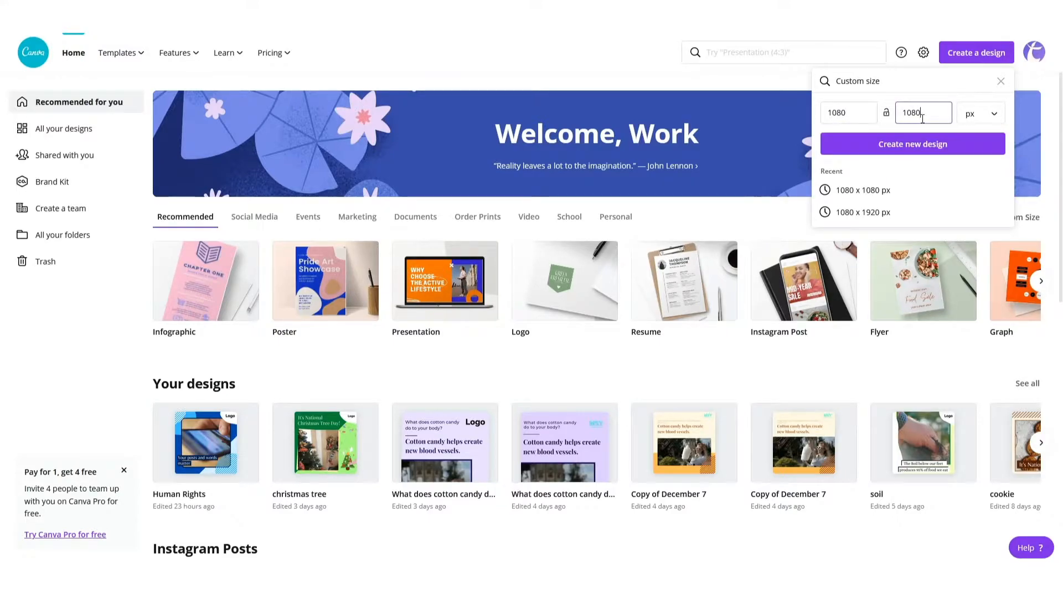
pyautogui.click(911, 147)
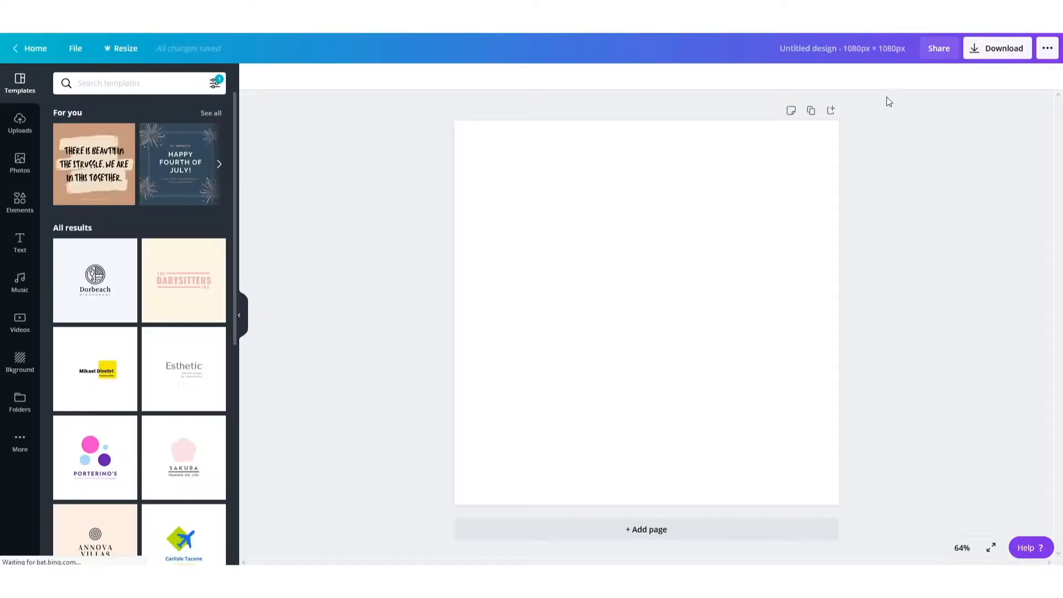
# - Rename the untitled design as "Mountain day"
pyautogui.click(867, 50)
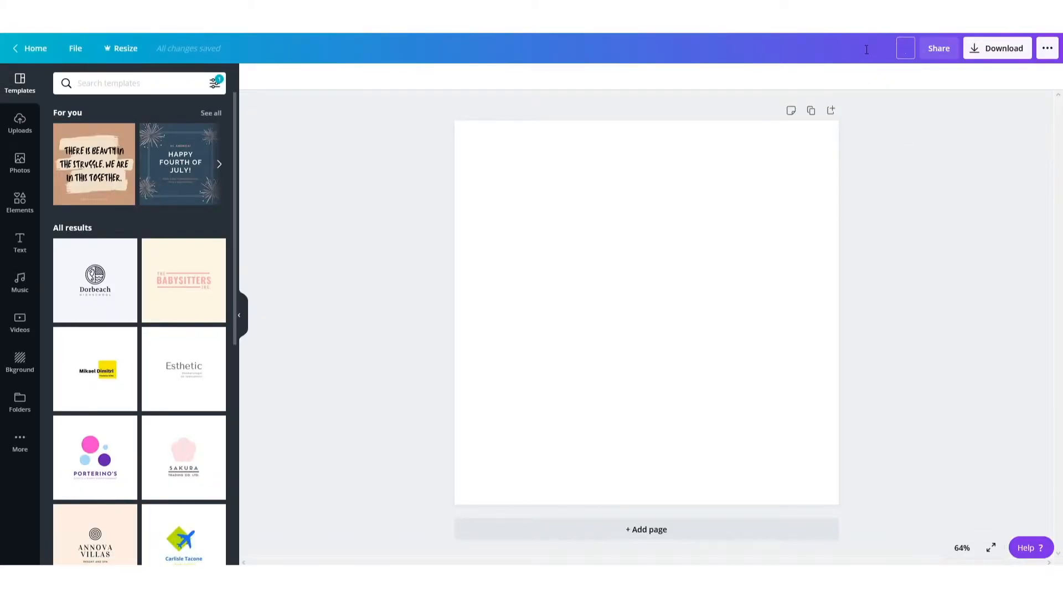
pyautogui.write('Mu')
pyautogui.write('ountain day')
pyautogui.press('Return')
# - Add a heading to the page and replace its text with "Why is International" copied from the Notepad document
pyautogui.click(20, 244)
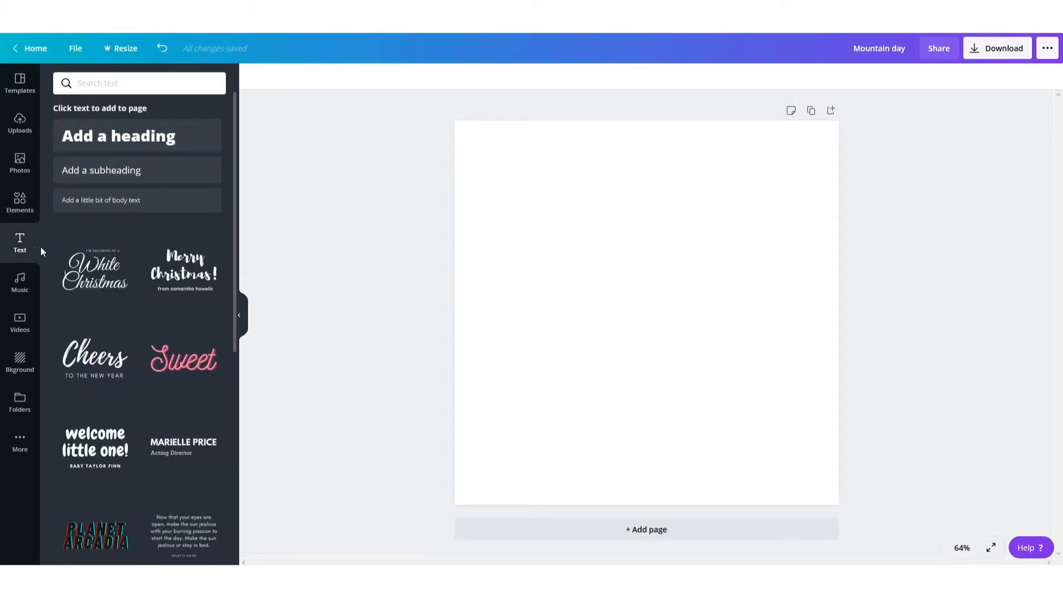
pyautogui.click(131, 140)
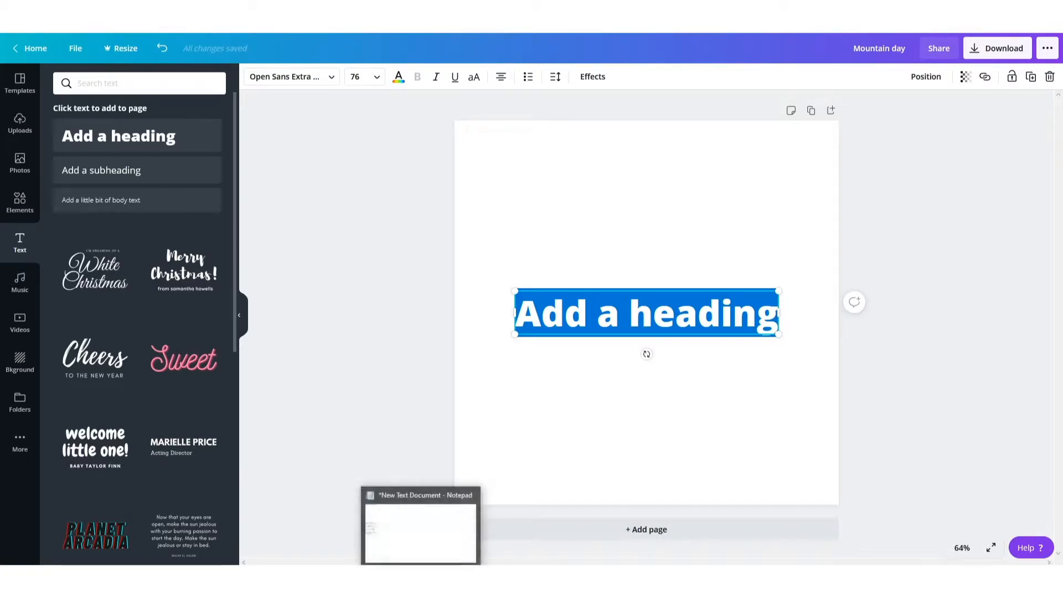
pyautogui.click(424, 585)
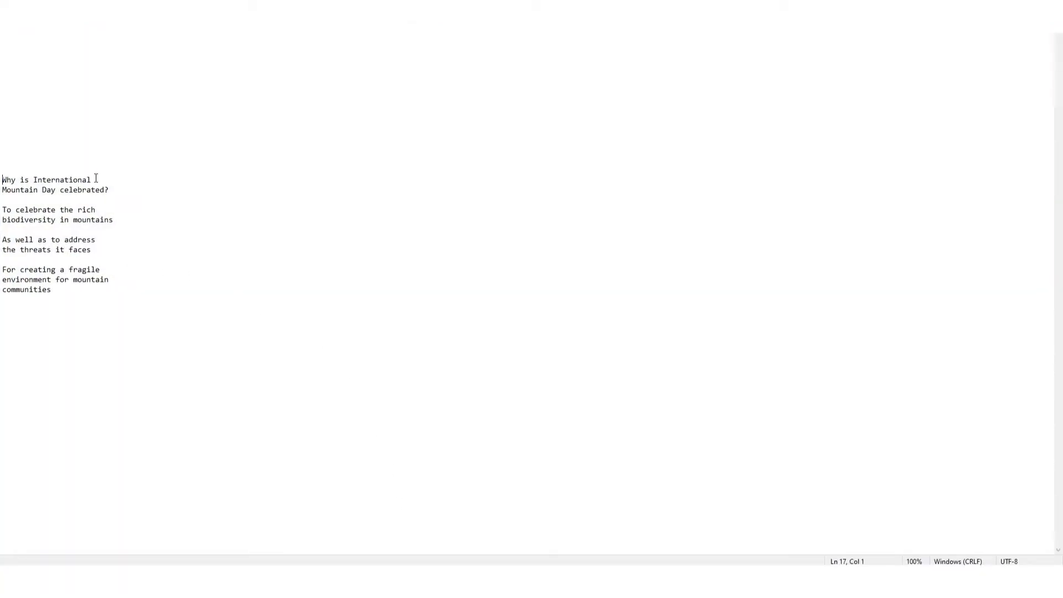
pyautogui.moveTo(96, 178); pyautogui.dragTo(3, 180)
pyautogui.hotkey('ctrl', 'c')
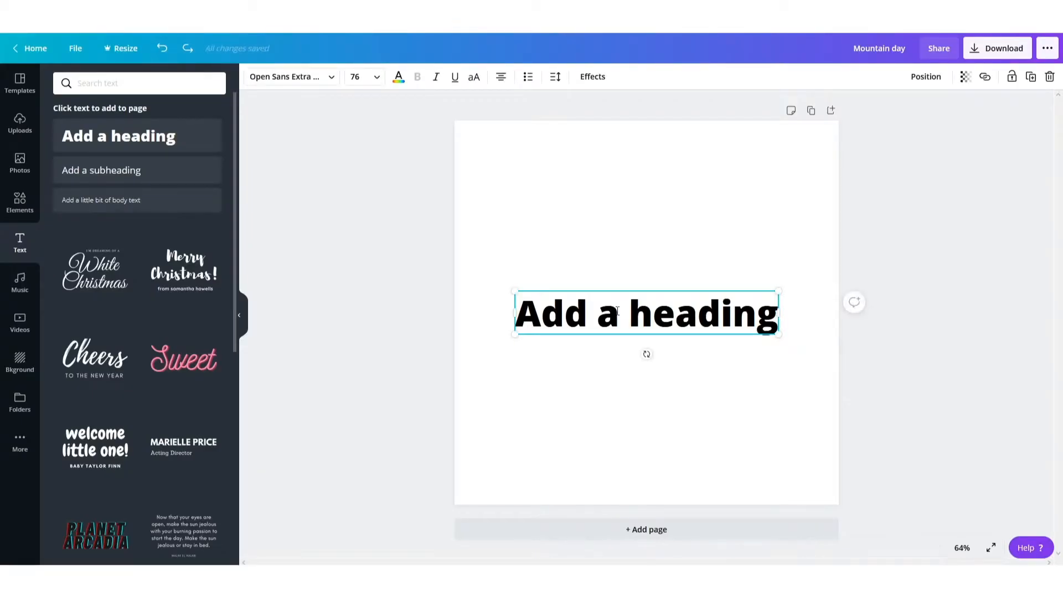
pyautogui.tripleClick(608, 313)
pyautogui.hotkey('ctrl', 'v')
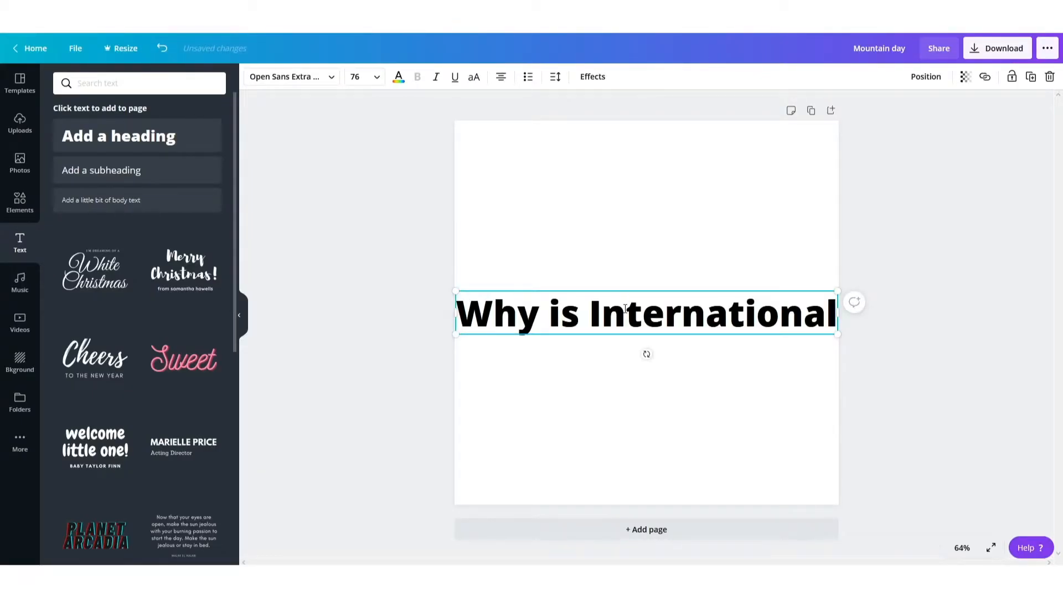
# - Set the "Why is International" heading to the Alice font at size 60
pyautogui.tripleClick(625, 309)
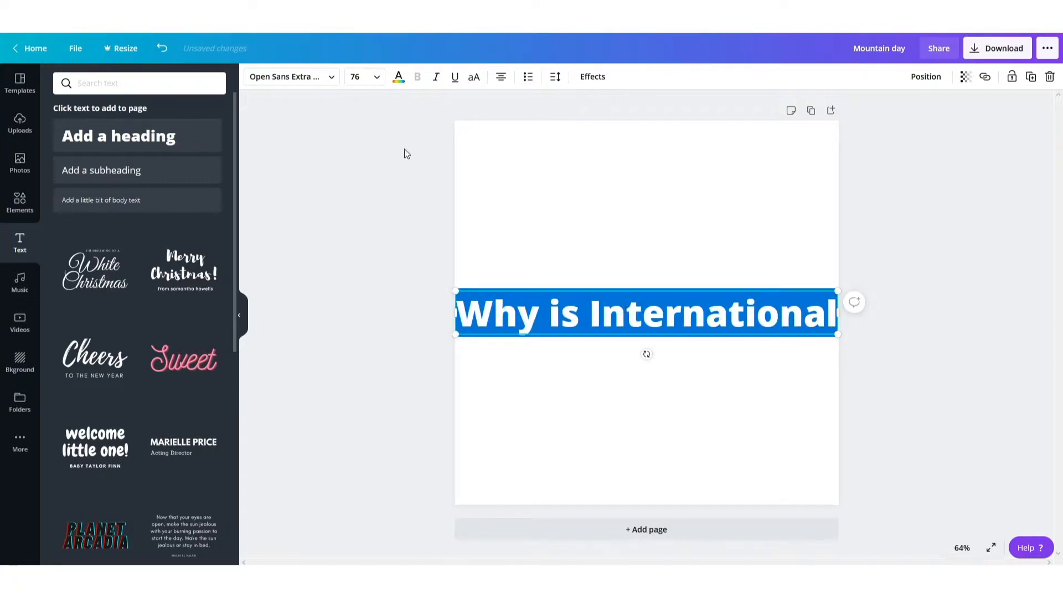
pyautogui.click(310, 78)
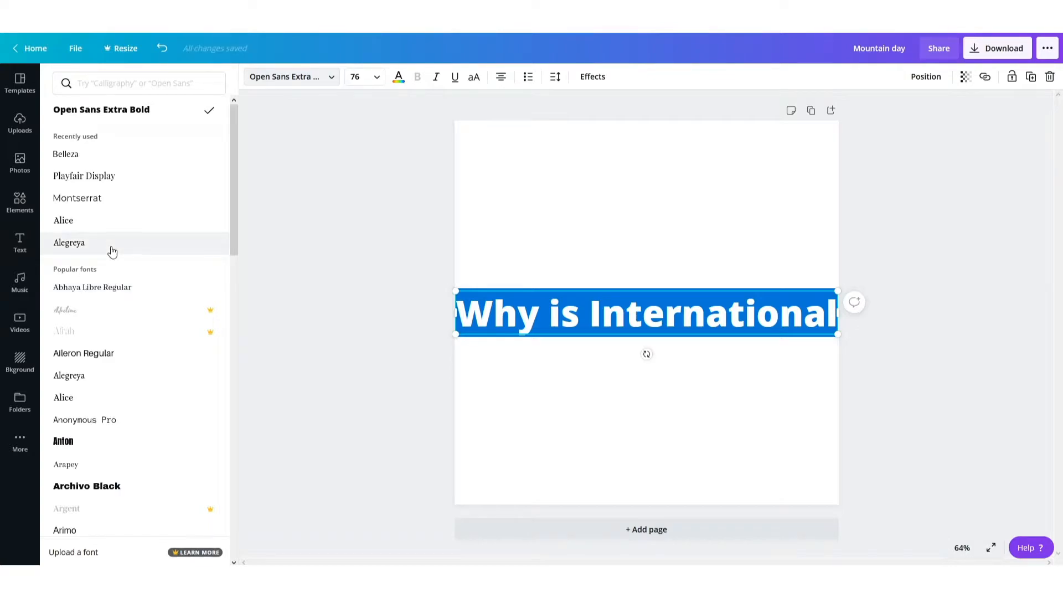
pyautogui.click(108, 231)
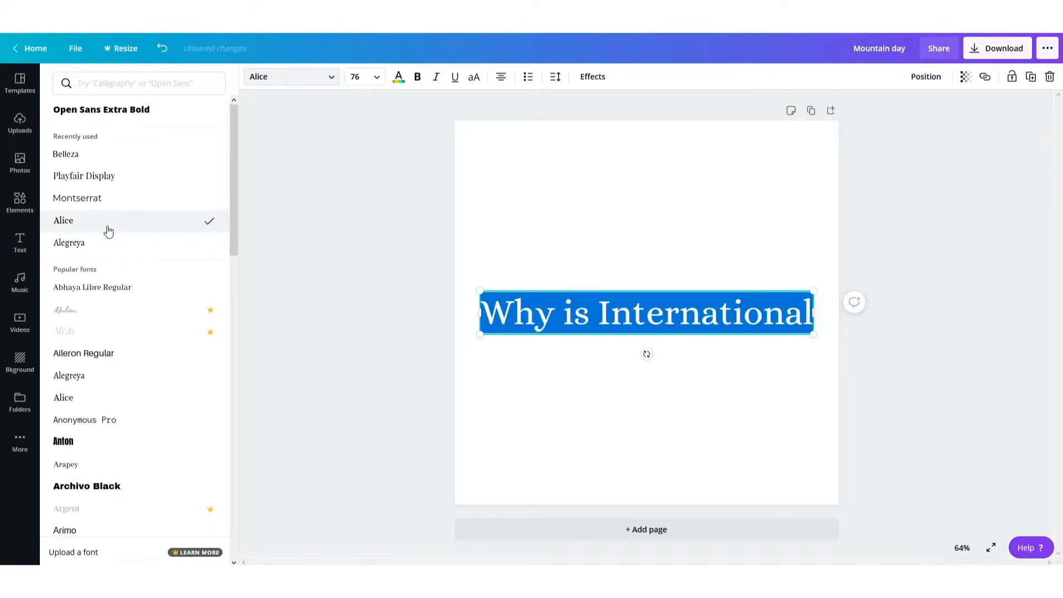
pyautogui.click(355, 77)
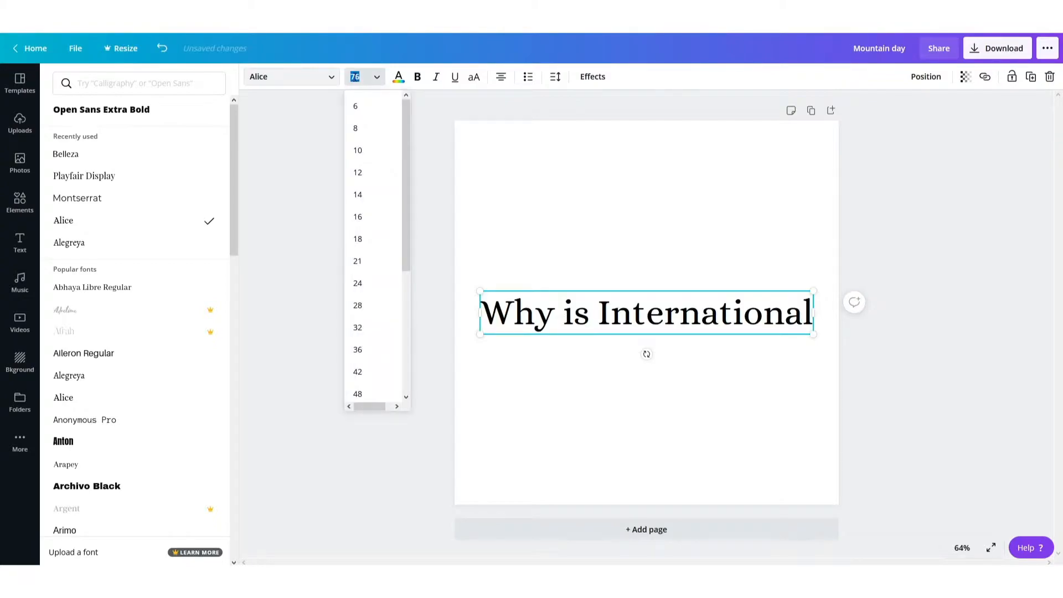
pyautogui.write('60')
pyautogui.press('Return')
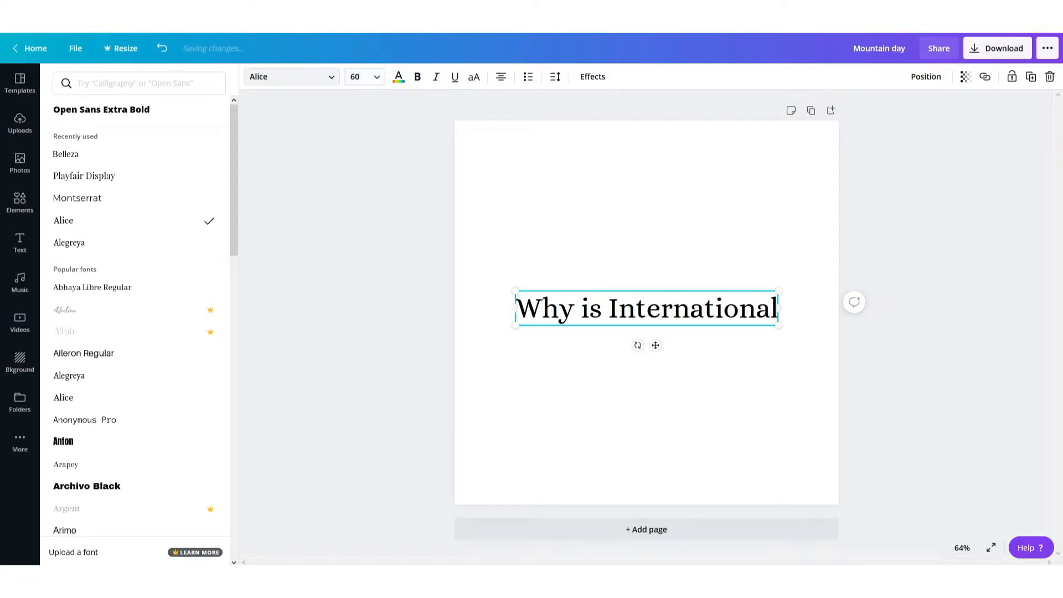
# - Move the "Why is International" line down to the lower left part of the page
pyautogui.click(607, 248)
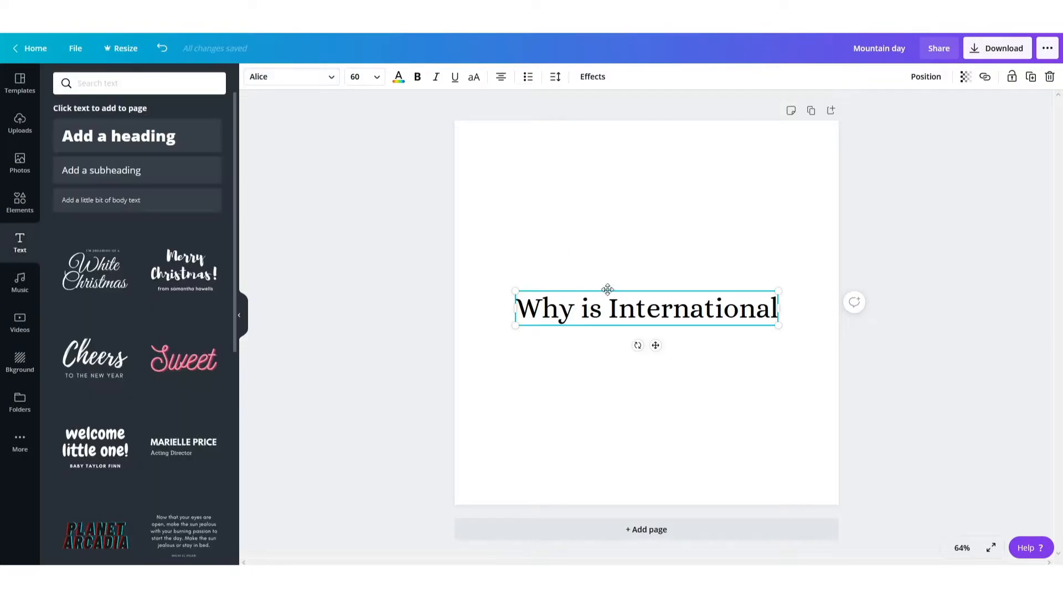
pyautogui.click(685, 257)
pyautogui.click(635, 310)
pyautogui.moveTo(626, 310); pyautogui.dragTo(588, 415)
pyautogui.click(640, 352)
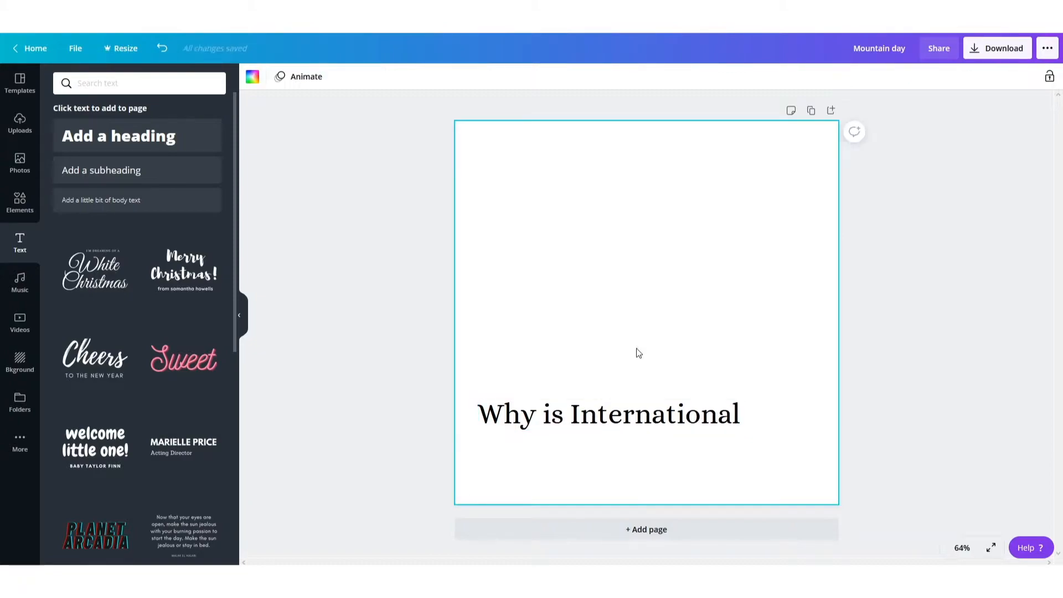
# - Duplicate the "Why is International" line and place the copy directly below the original
pyautogui.click(592, 418)
pyautogui.hotkey('ctrl', 'd')
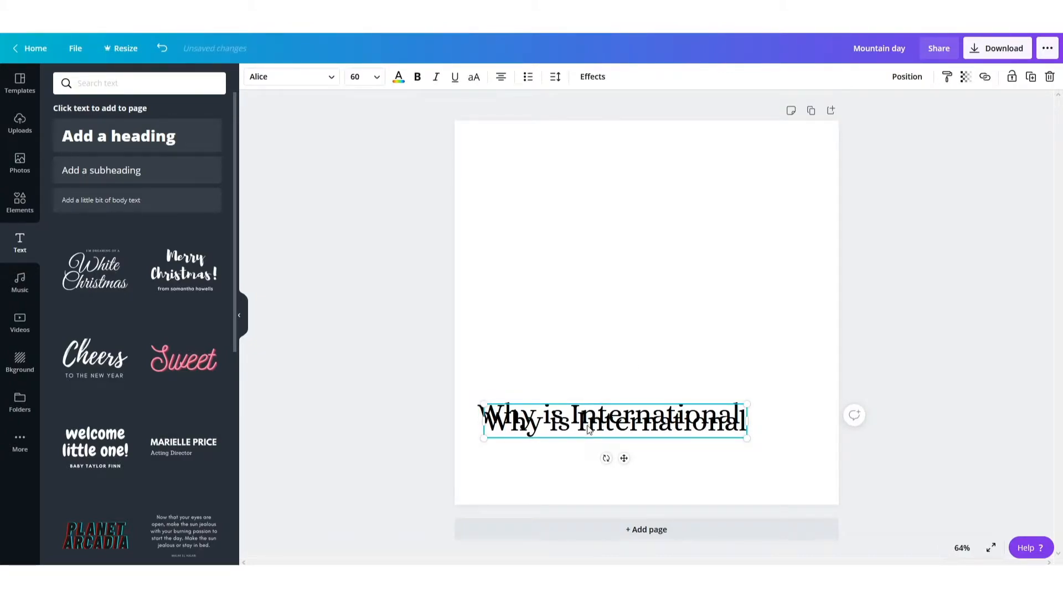
pyautogui.moveTo(579, 433); pyautogui.dragTo(576, 459)
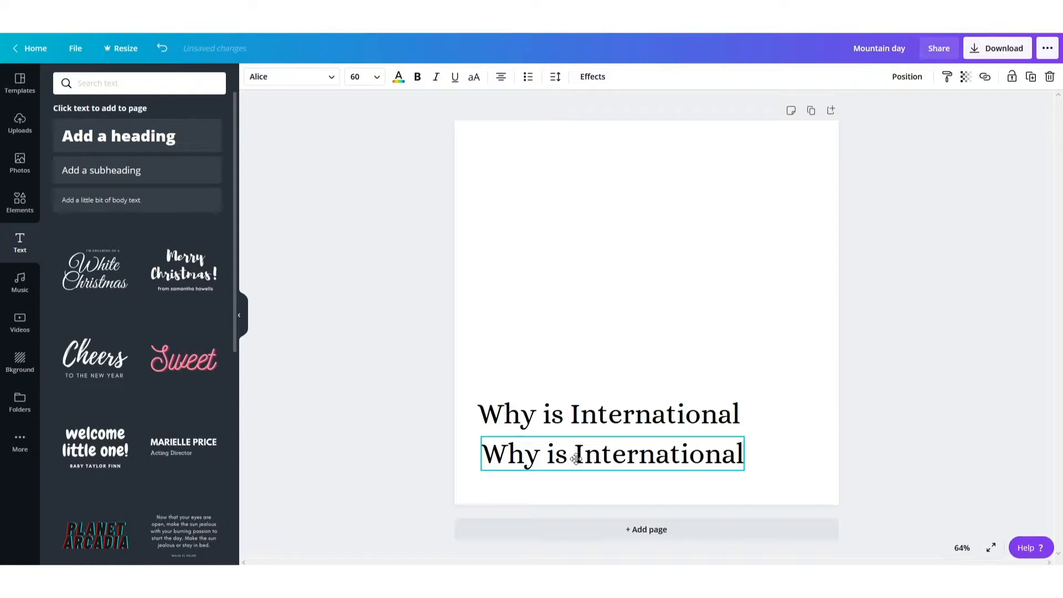
# - Replace the duplicate's text with "Mountain Day celebrated?" from the Notepad document and widen its box to fit one line
pyautogui.hotkey('alt', 'Tab')
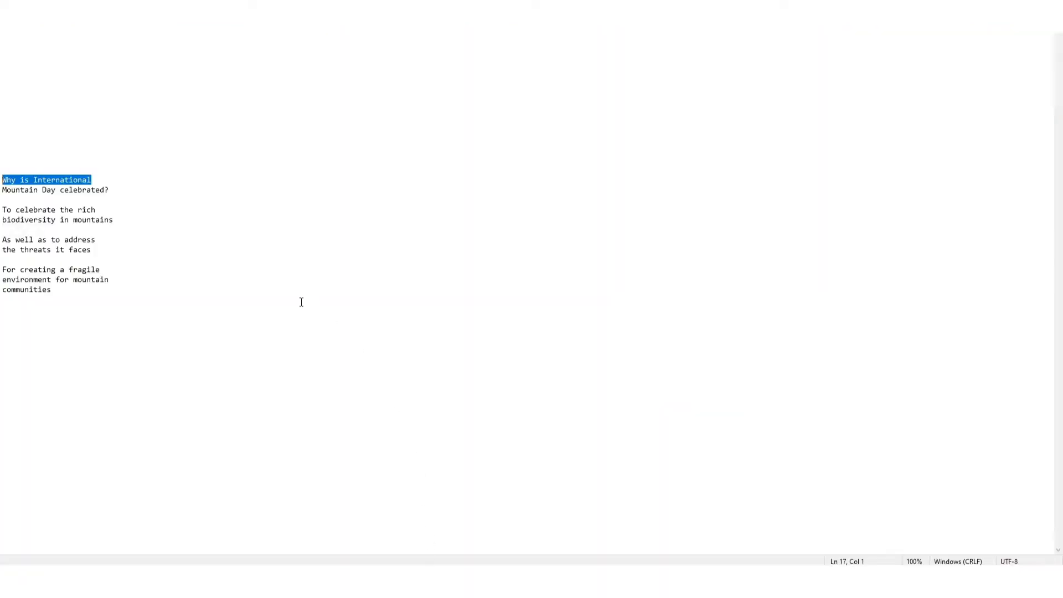
pyautogui.moveTo(113, 192); pyautogui.dragTo(8, 192)
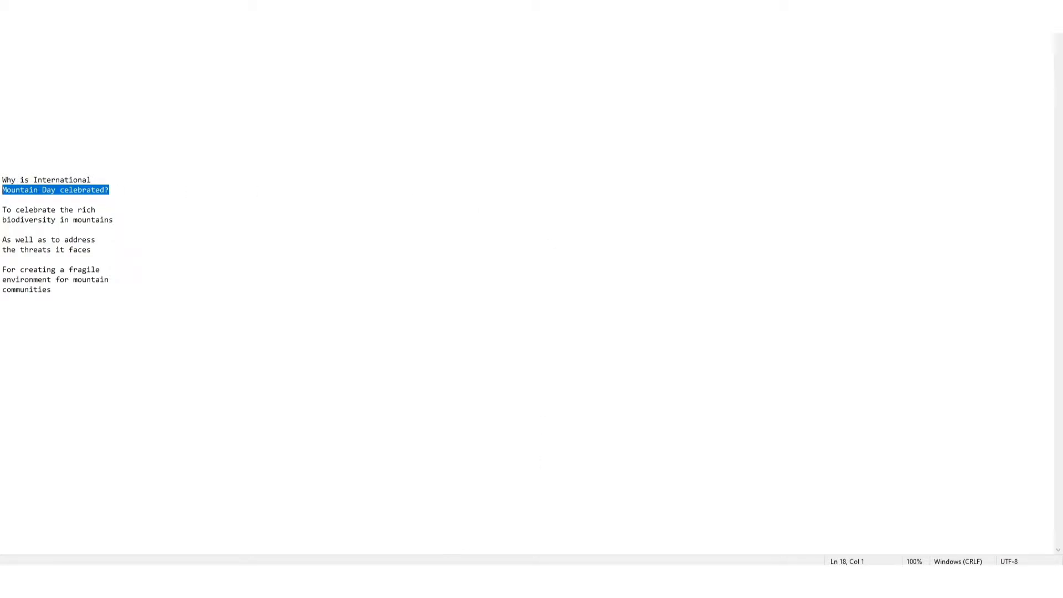
pyautogui.hotkey('alt', 'Tab')
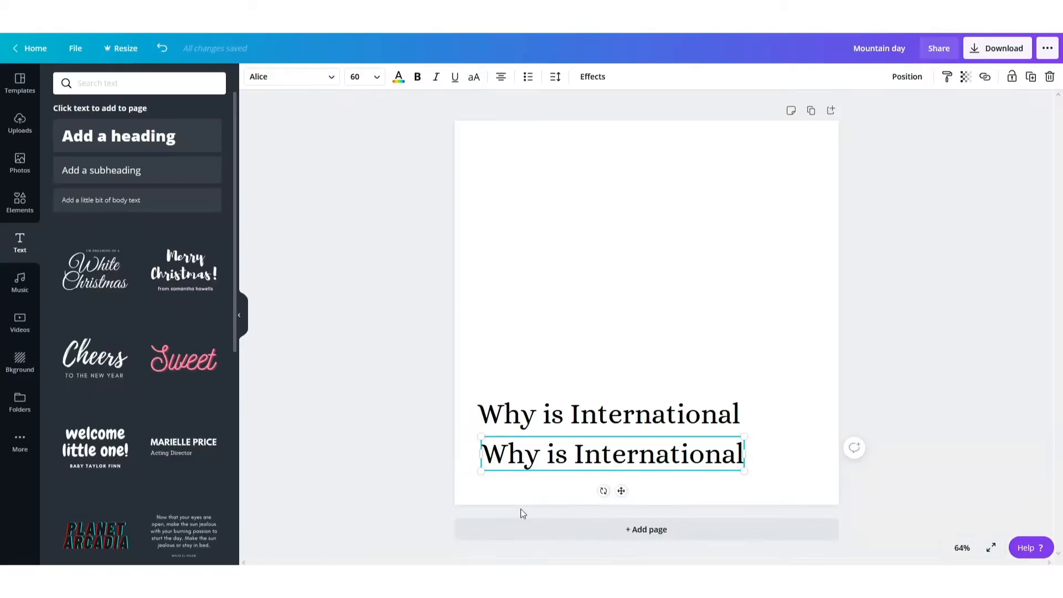
pyautogui.tripleClick(541, 453)
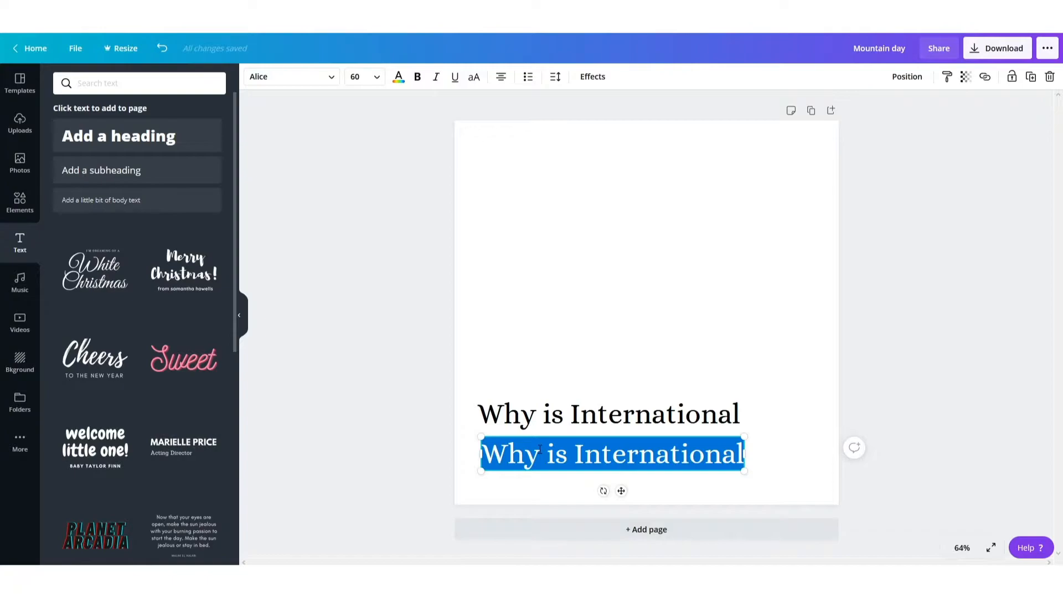
pyautogui.write('Mountain Day celebrated?')
pyautogui.moveTo(774, 476); pyautogui.dragTo(795, 464)
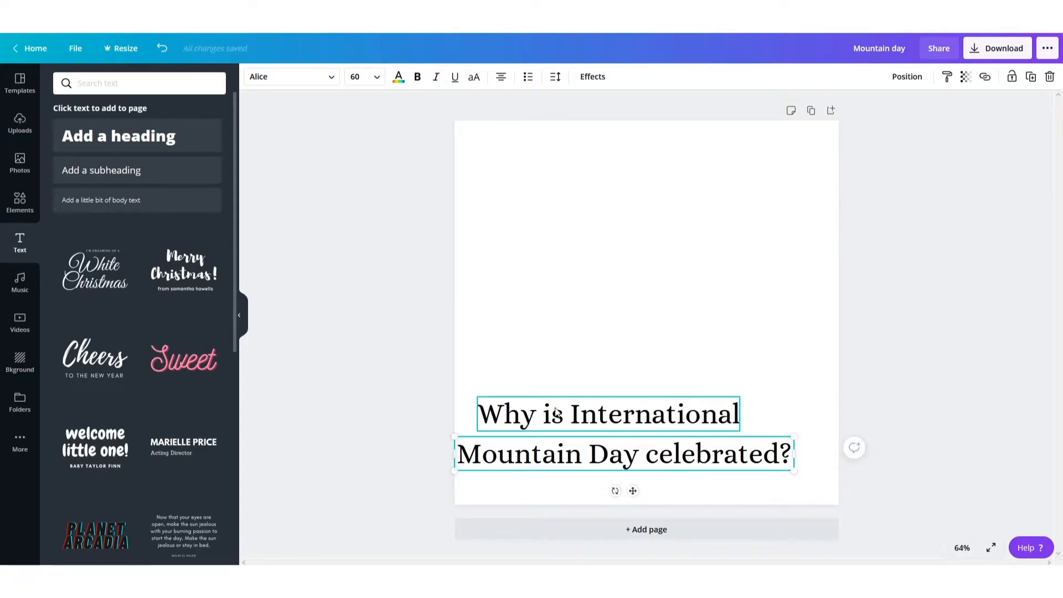
# - Move the "Mountain Day celebrated?" line closer beneath the first line so their left edges roughly align
pyautogui.click(617, 306)
pyautogui.moveTo(518, 457); pyautogui.dragTo(541, 453)
pyautogui.click(768, 364)
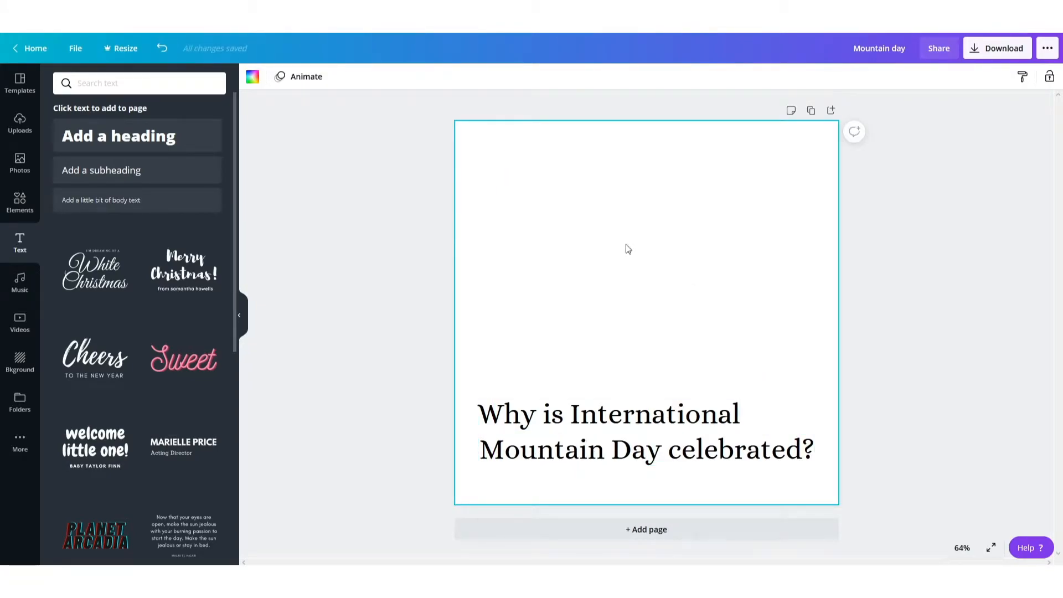
# - Add a square shape, reshape it into a wide black bar and place it behind the "Why is International" line
pyautogui.click(20, 208)
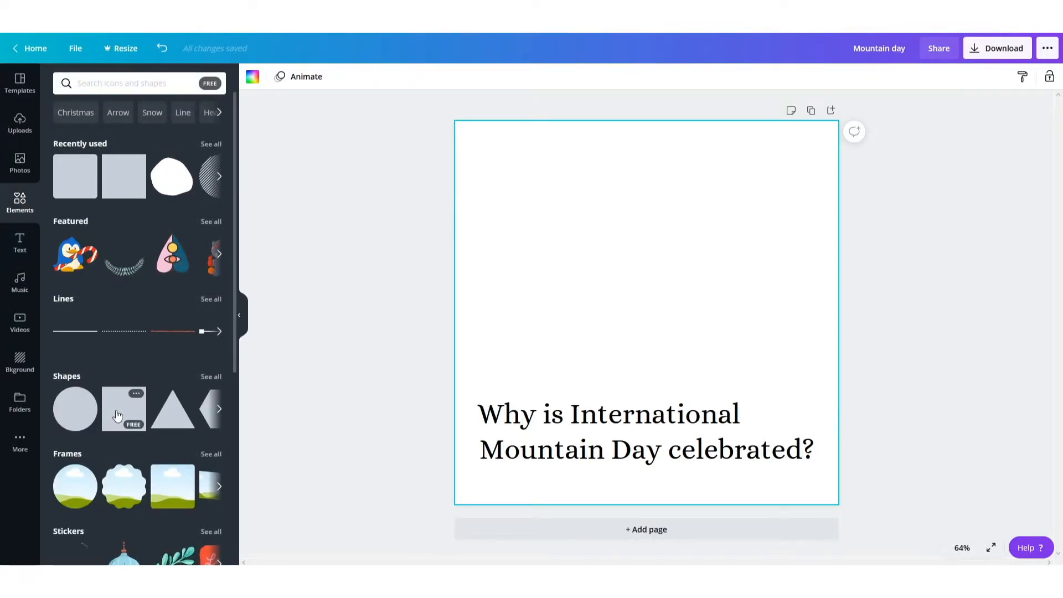
pyautogui.click(117, 412)
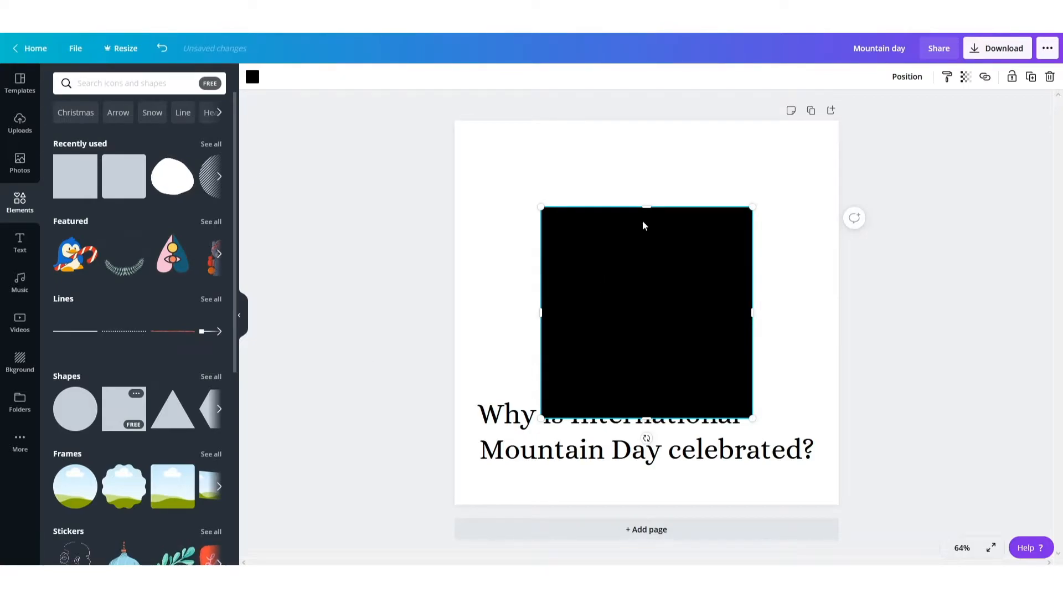
pyautogui.moveTo(647, 206); pyautogui.dragTo(661, 380)
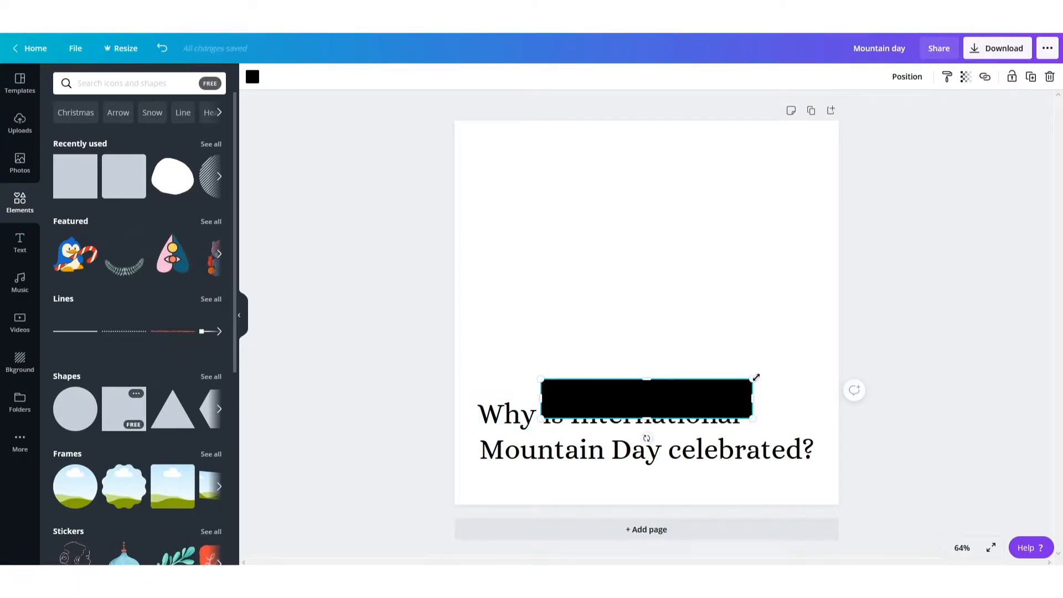
pyautogui.click(801, 363)
pyautogui.click(712, 392)
pyautogui.moveTo(699, 395); pyautogui.dragTo(762, 412)
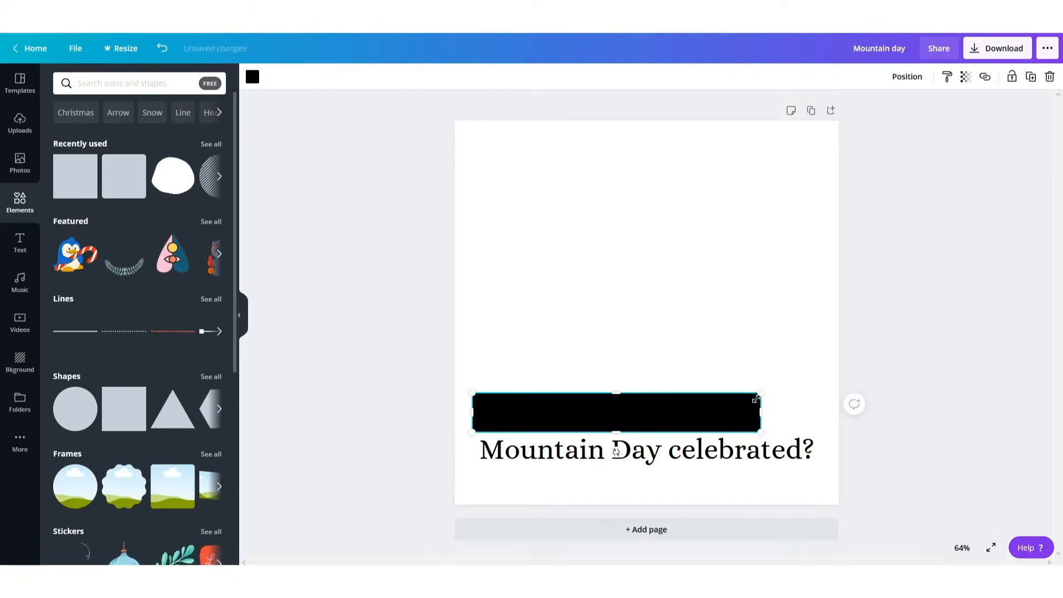
pyautogui.press('Escape')
# - Change the "Why is International" text color to white
pyautogui.click(696, 417)
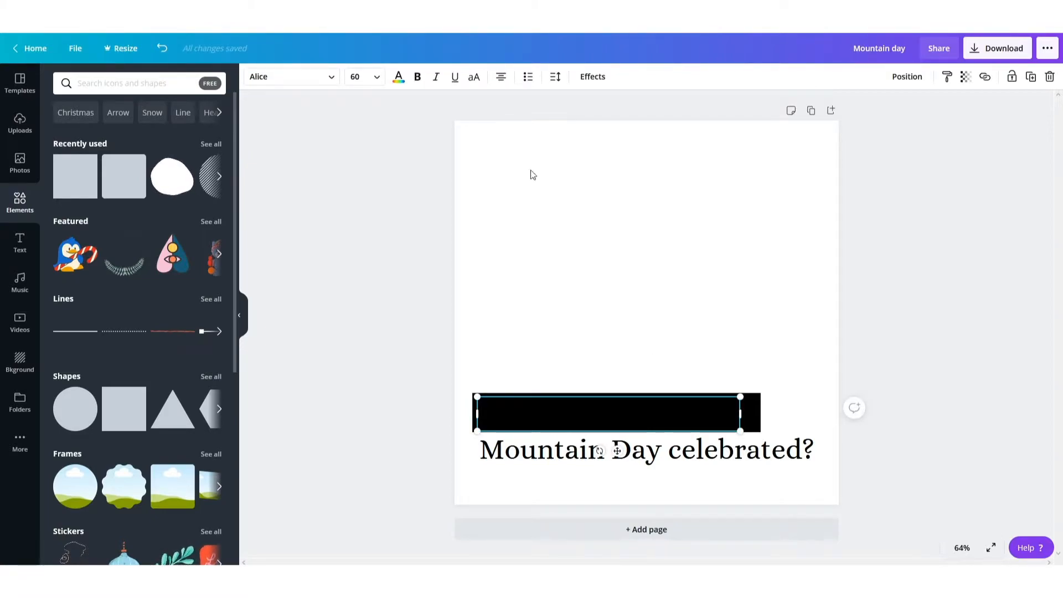
pyautogui.click(398, 78)
pyautogui.click(210, 238)
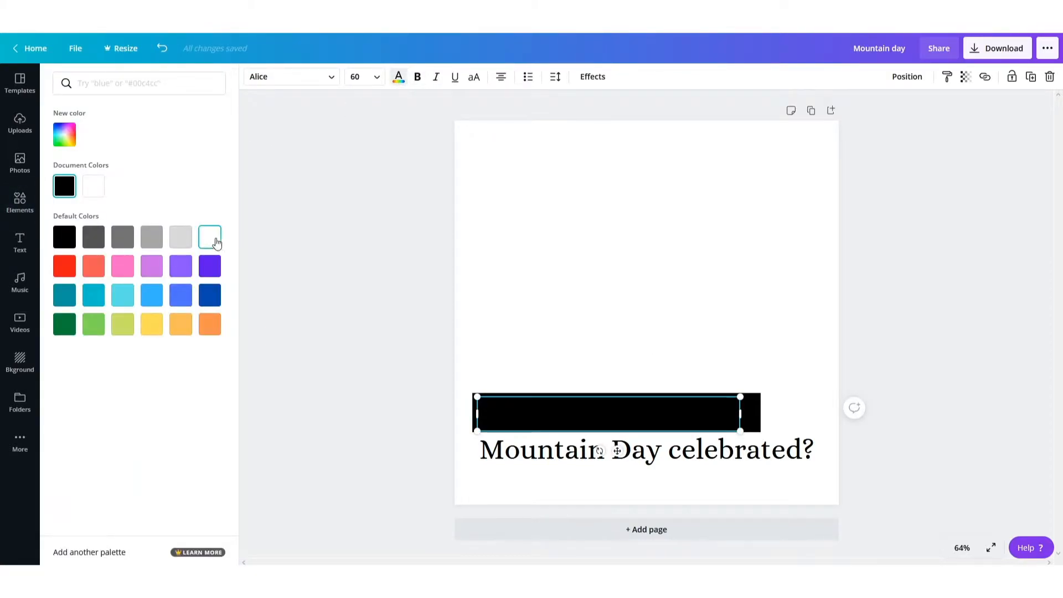
pyautogui.click(915, 312)
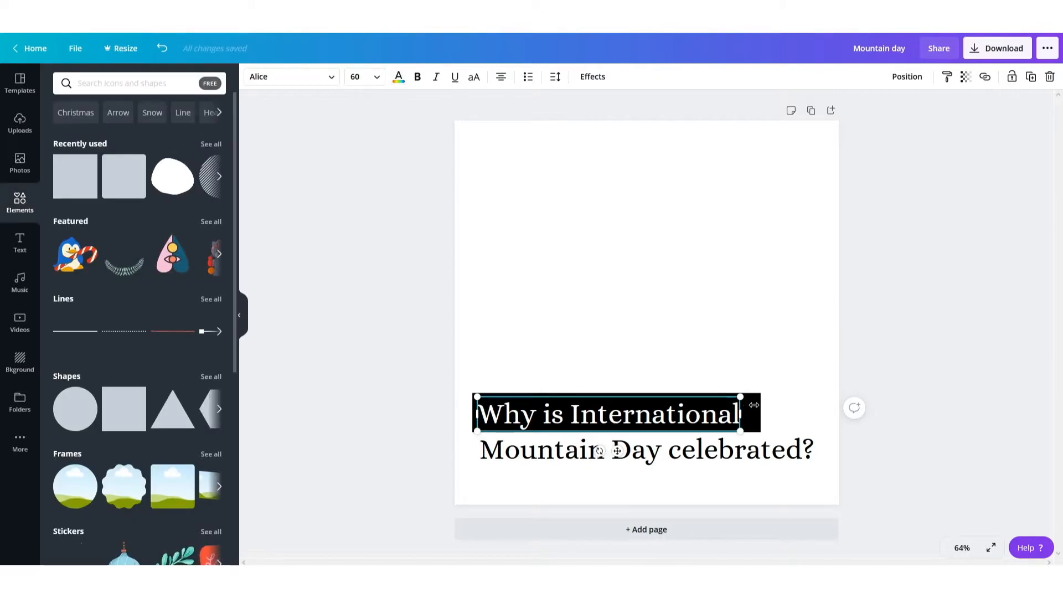
# - Narrow the black bar from its right edge to a width of about 768 to fit "Why is International"
pyautogui.click(902, 360)
pyautogui.click(749, 410)
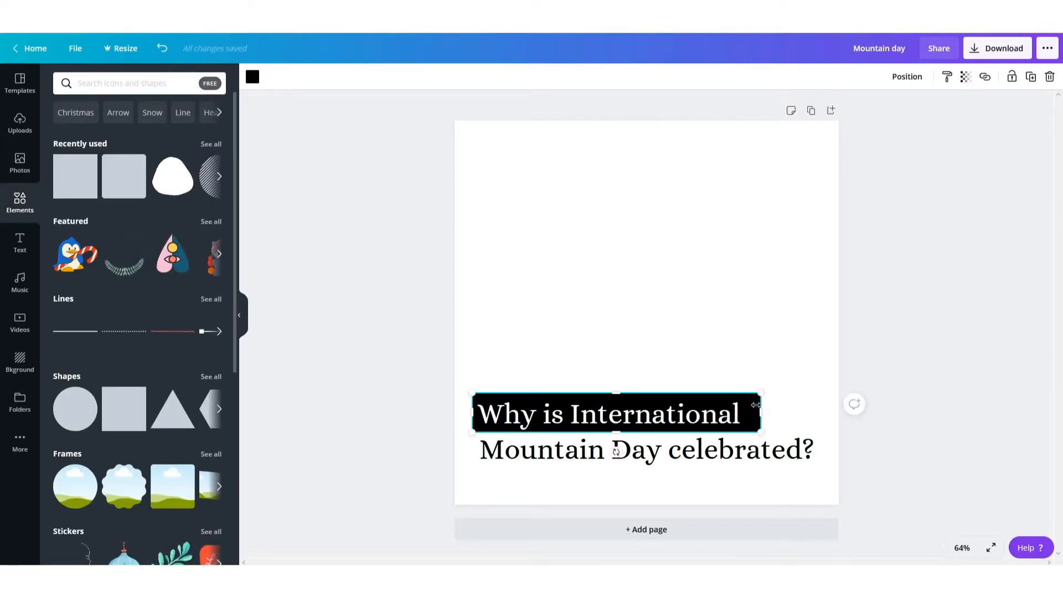
pyautogui.moveTo(760, 410); pyautogui.dragTo(745, 409)
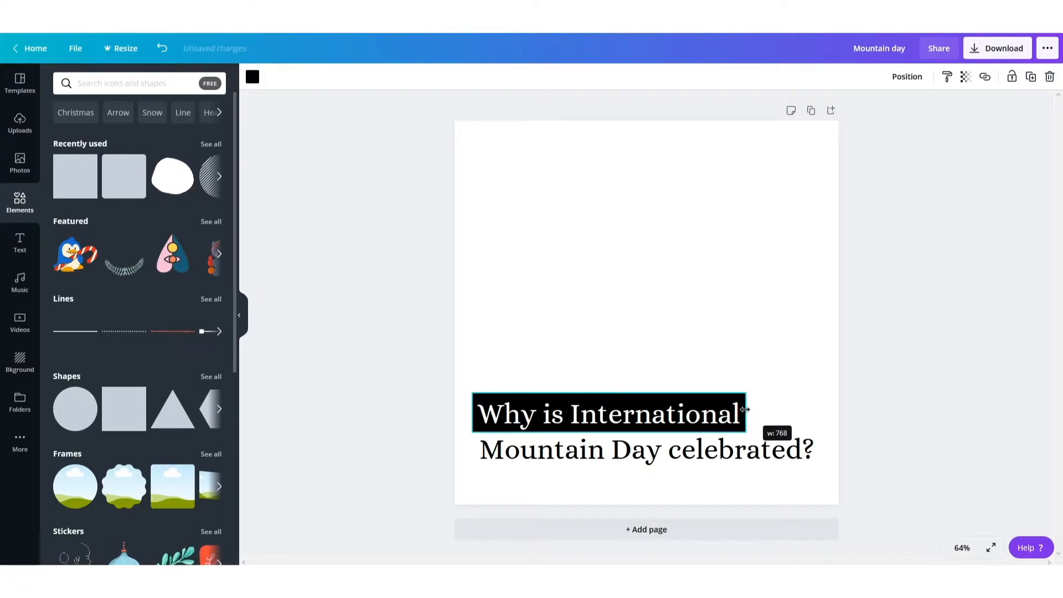
pyautogui.click(922, 373)
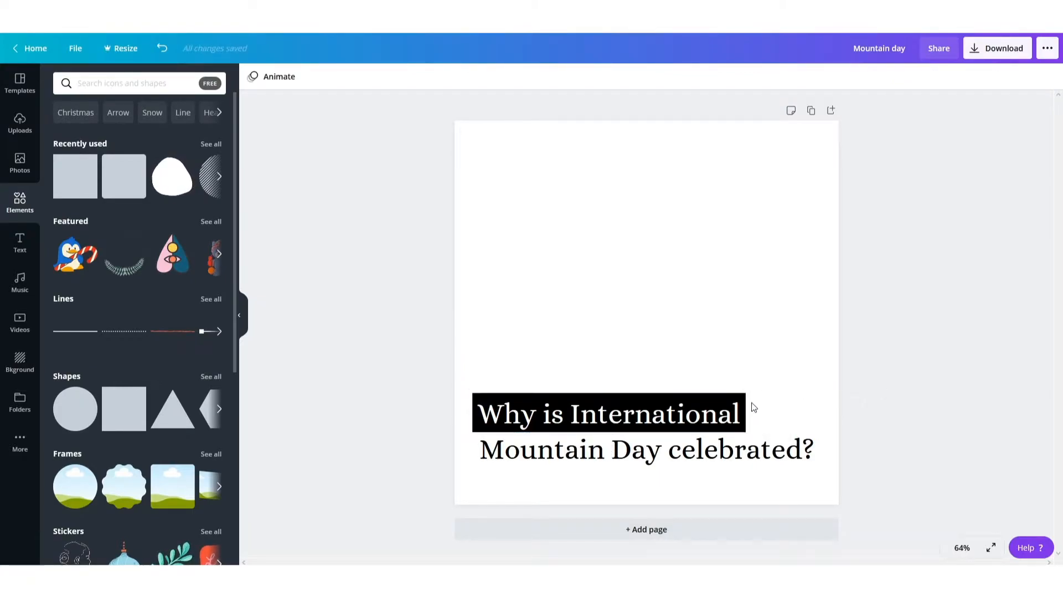
# - Recolor the bar behind "Why is International" to dark navy #000354 and trim its upper edge slightly closer to the text
pyautogui.click(744, 397)
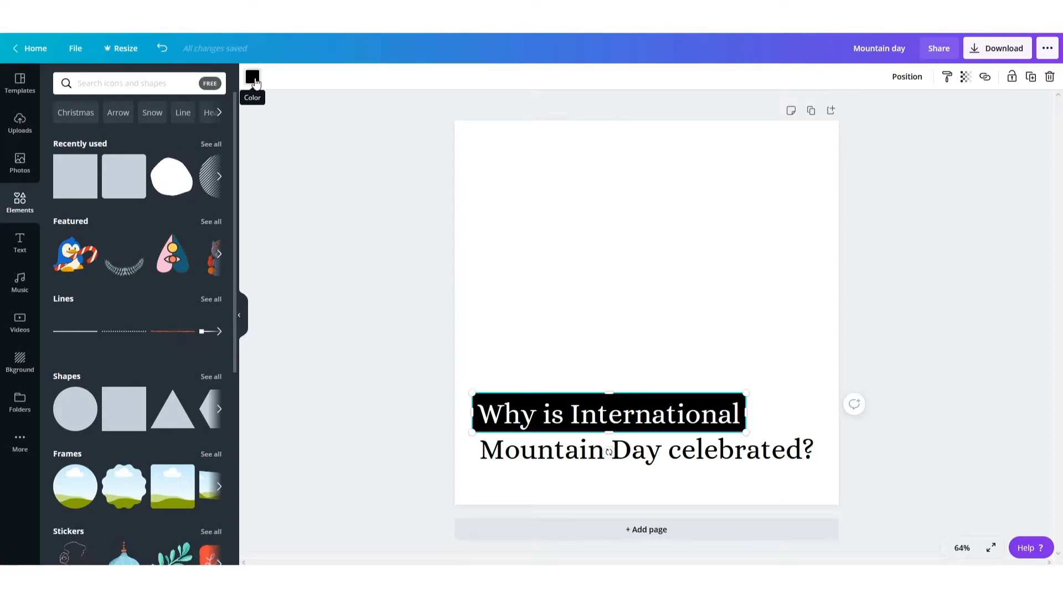
pyautogui.click(253, 78)
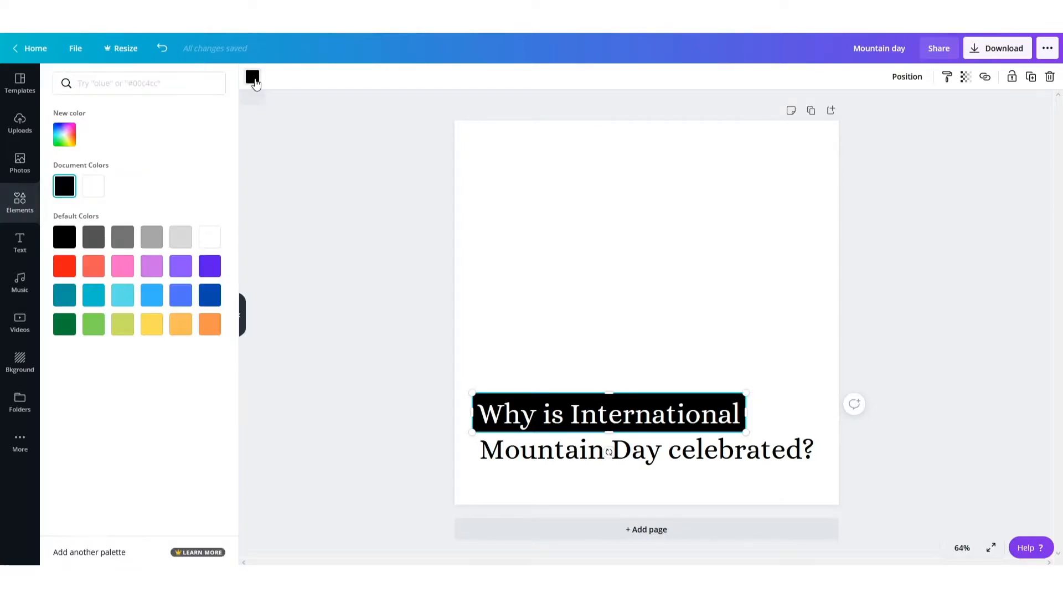
pyautogui.click(210, 300)
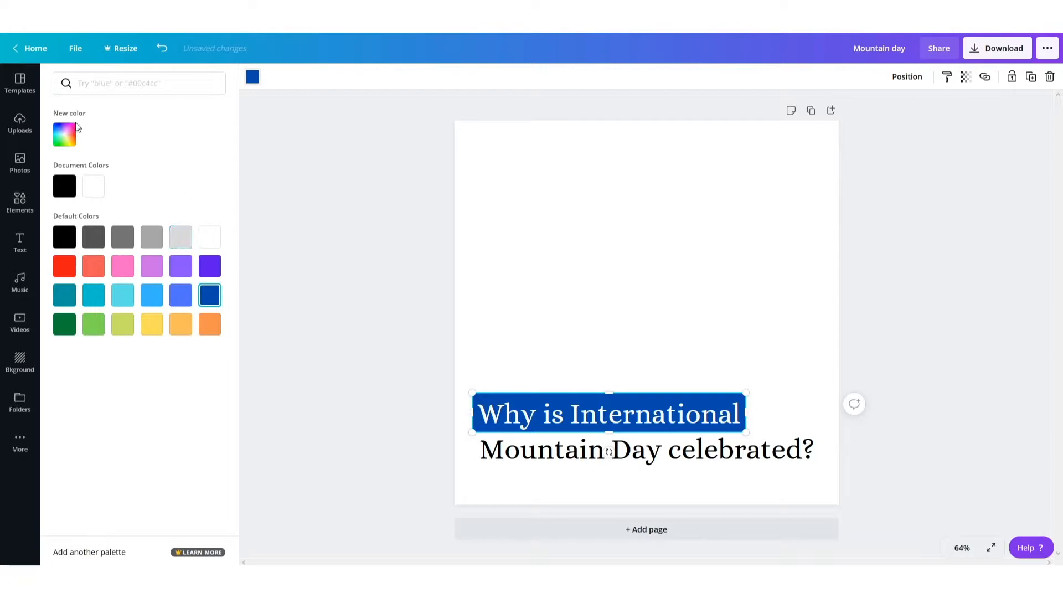
pyautogui.click(64, 136)
pyautogui.moveTo(200, 204); pyautogui.dragTo(217, 206)
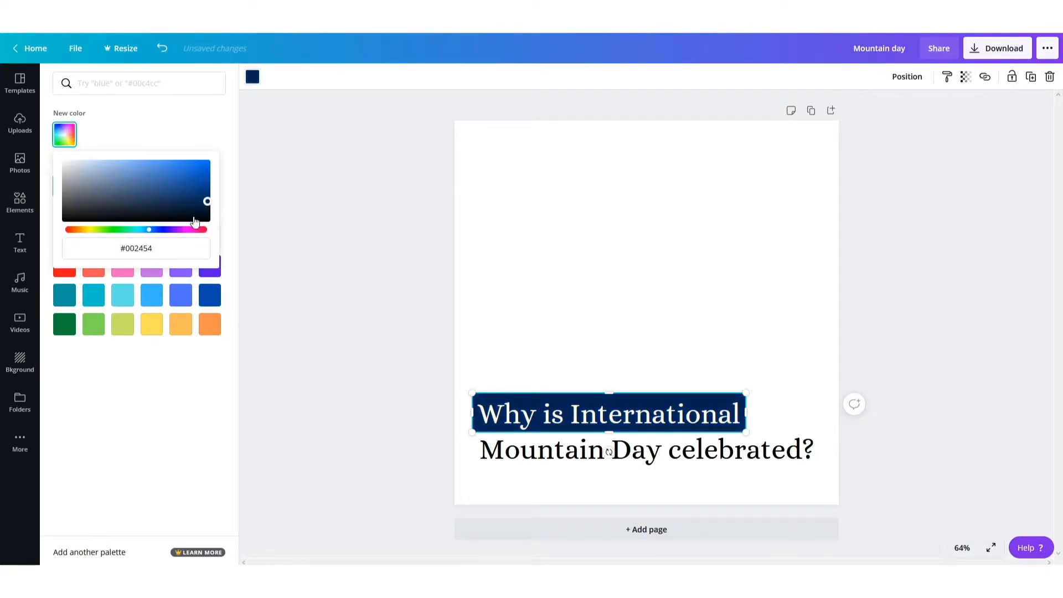
pyautogui.moveTo(146, 232); pyautogui.dragTo(160, 234)
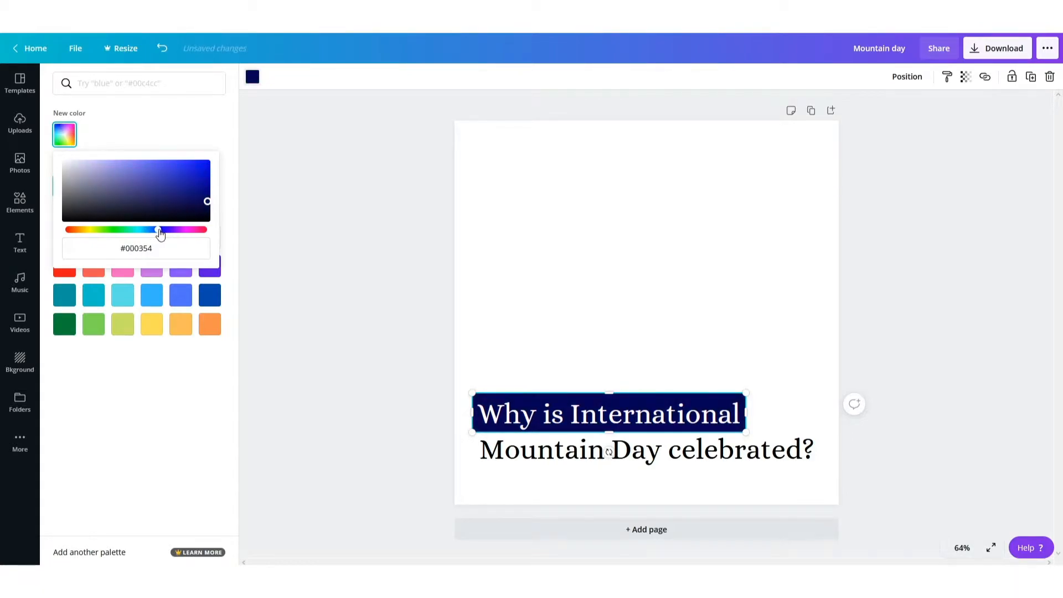
pyautogui.click(199, 393)
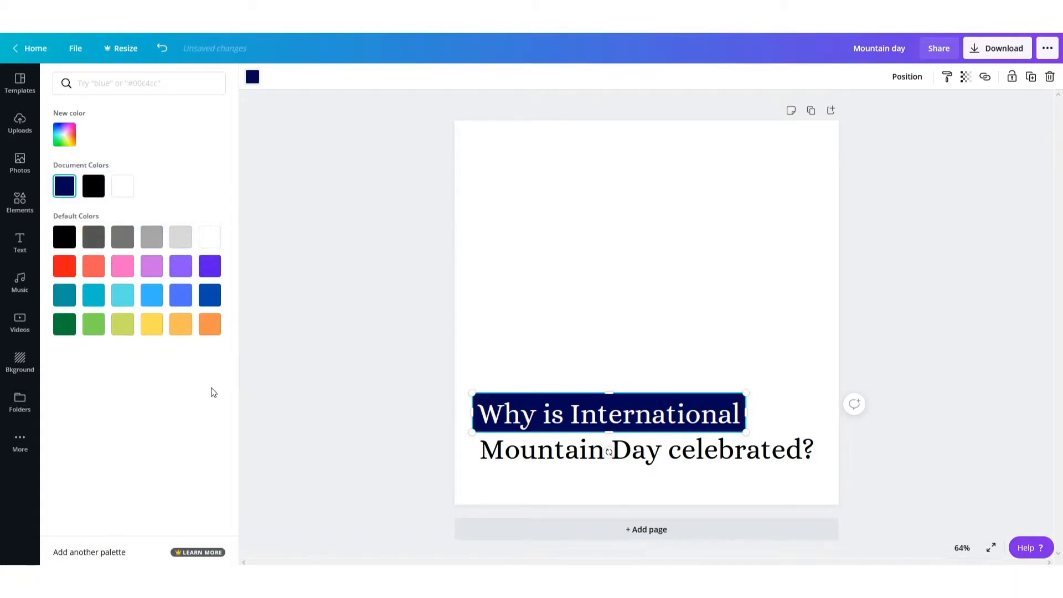
pyautogui.moveTo(612, 394); pyautogui.dragTo(611, 397)
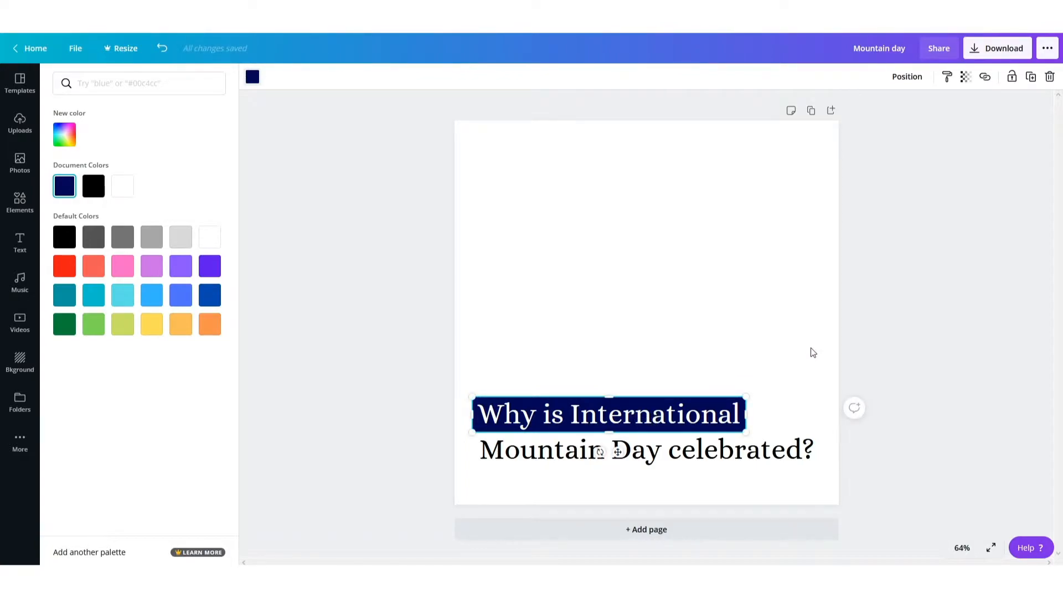
pyautogui.press('Escape')
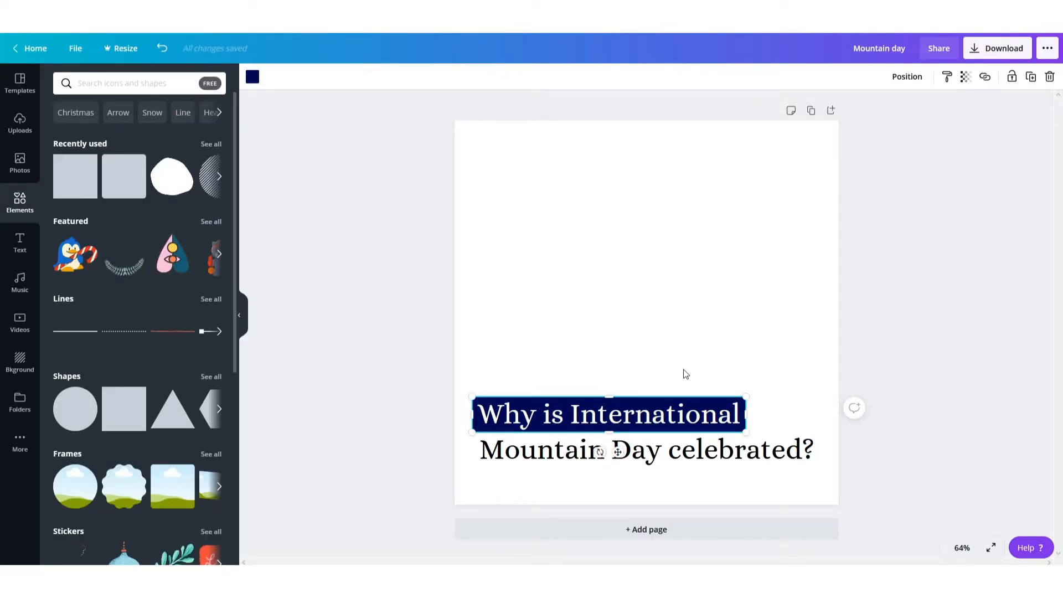
# - Duplicate the navy bar, place the copy behind "Mountain Day celebrated?" and widen it to fit that line
pyautogui.hotkey('ctrl', 'd')
pyautogui.moveTo(596, 416); pyautogui.dragTo(589, 448)
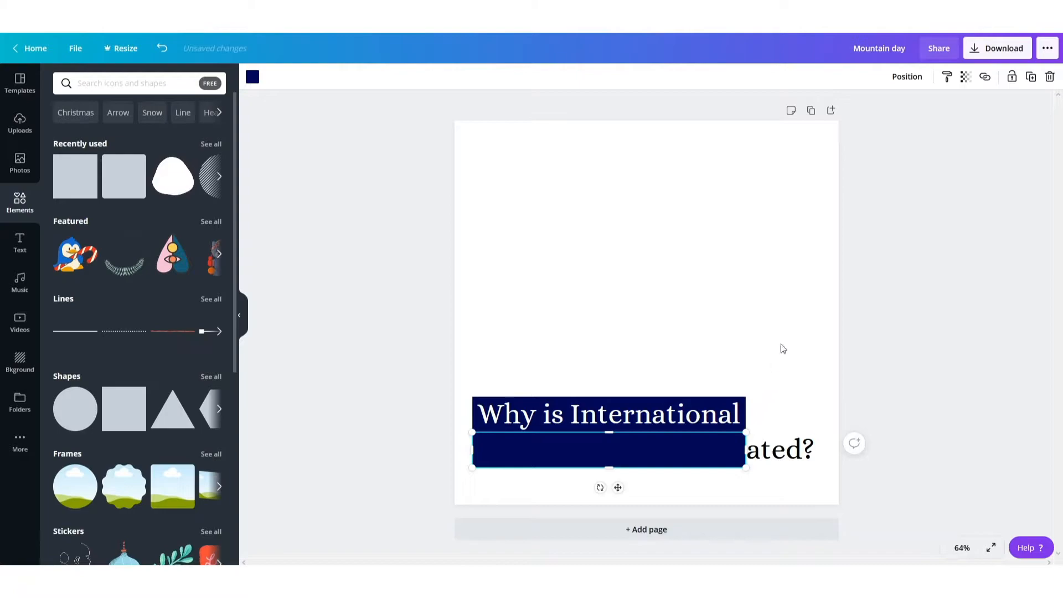
pyautogui.click(913, 82)
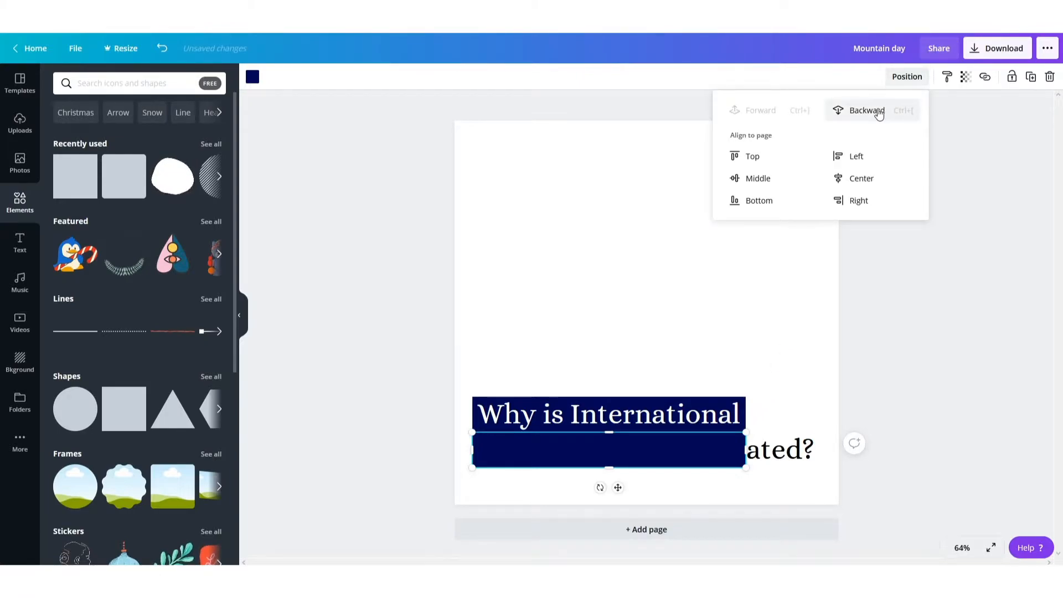
pyautogui.click(879, 113)
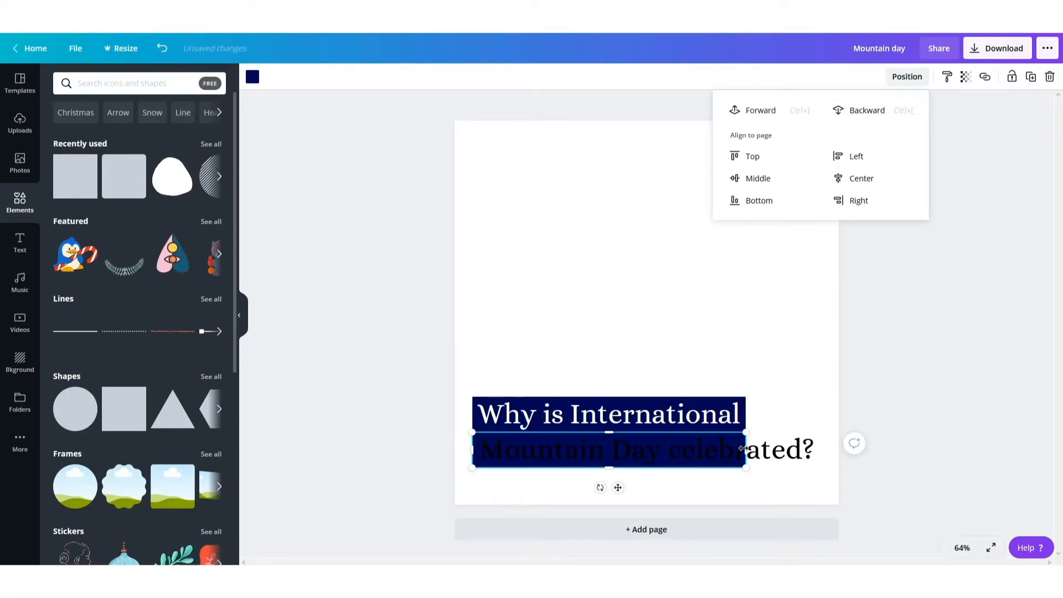
pyautogui.moveTo(744, 450); pyautogui.dragTo(820, 443)
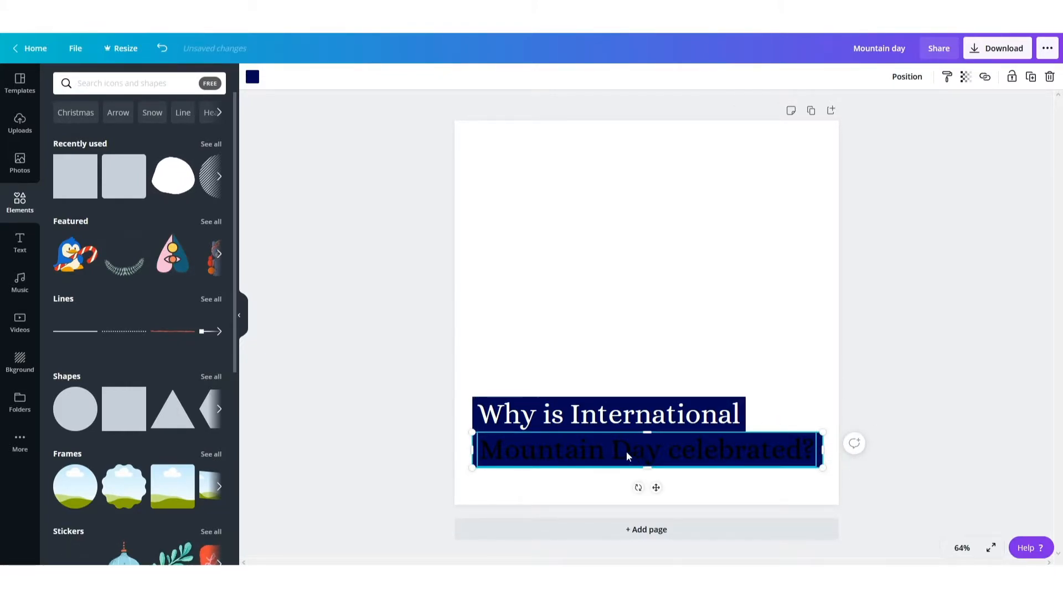
# - Change the "Mountain Day celebrated?" text color to white
pyautogui.click(692, 448)
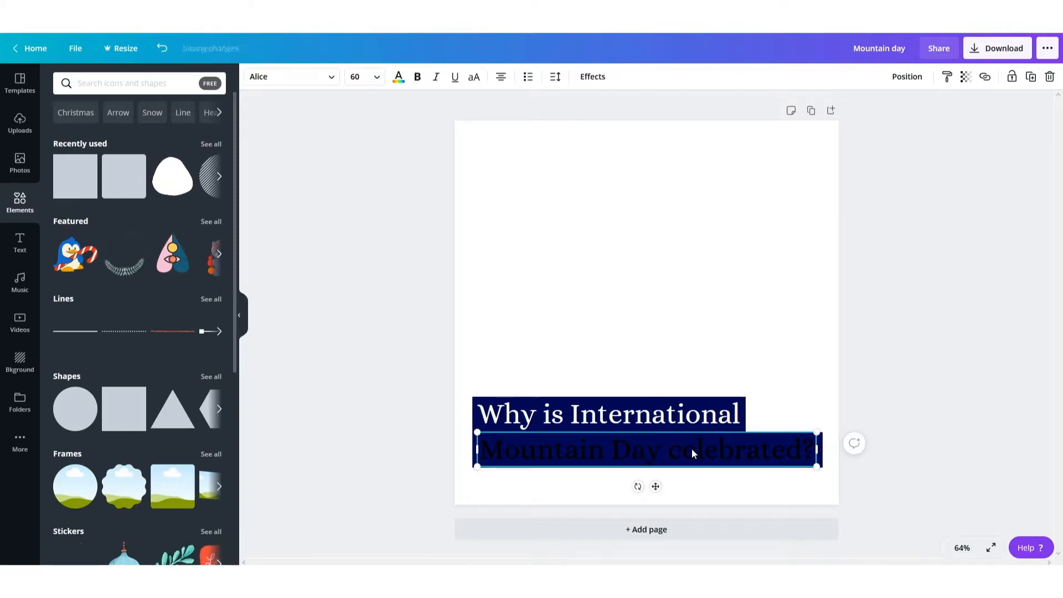
pyautogui.click(399, 78)
pyautogui.click(209, 237)
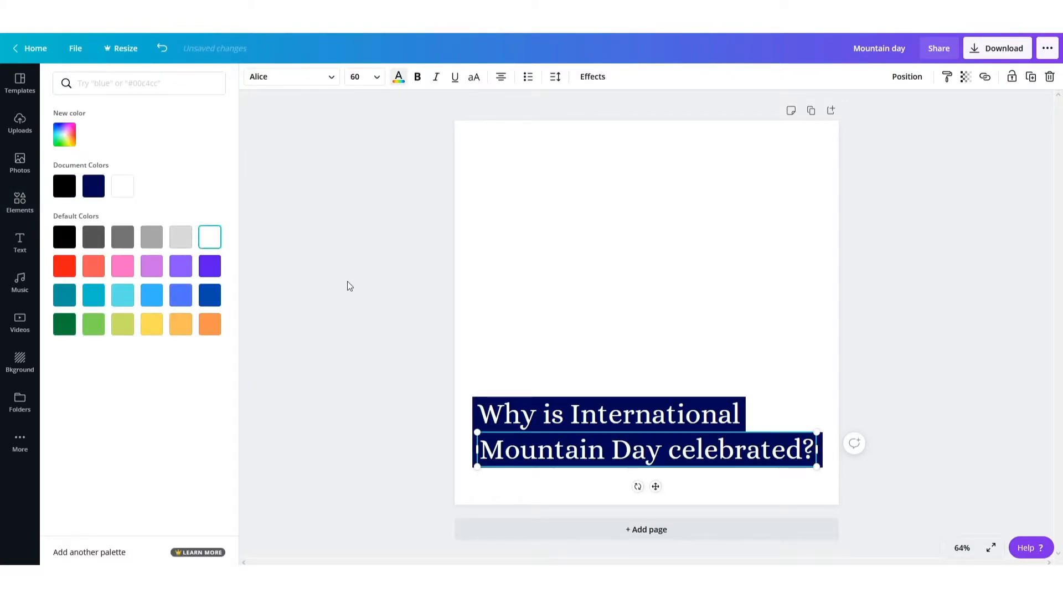
pyautogui.click(930, 302)
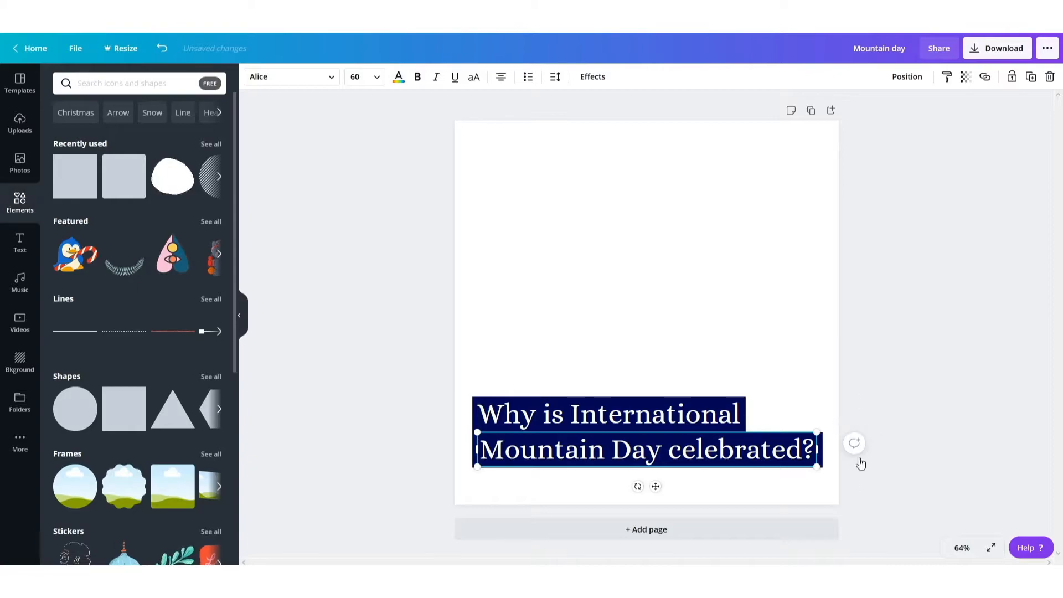
# - Nudge the "Mountain Day celebrated?" text and its bar down together to leave a small gap below the first bar
pyautogui.moveTo(853, 521); pyautogui.dragTo(802, 434)
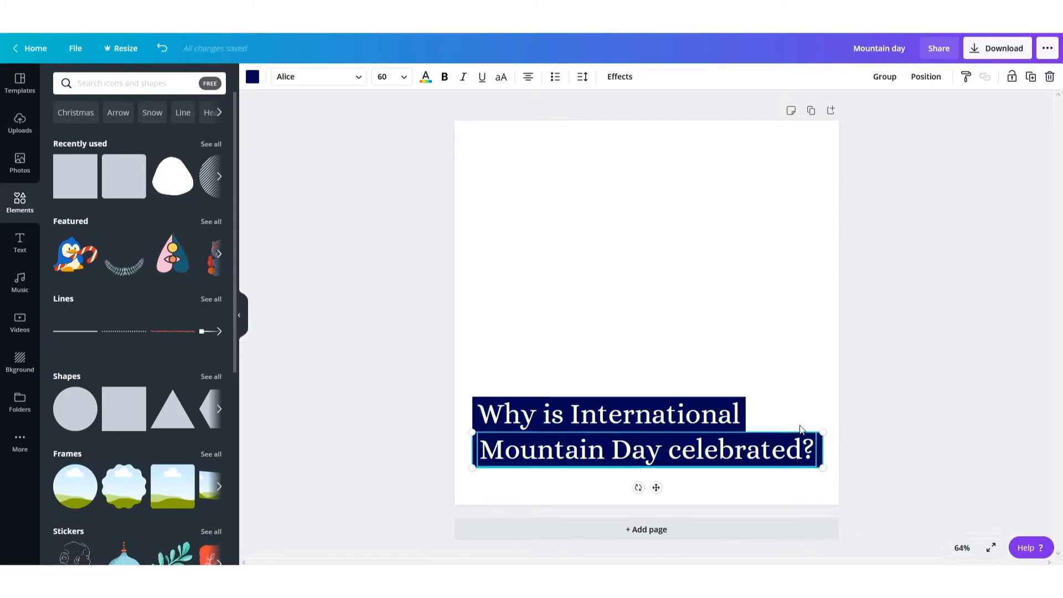
pyautogui.hotkey('shift', 'Down')
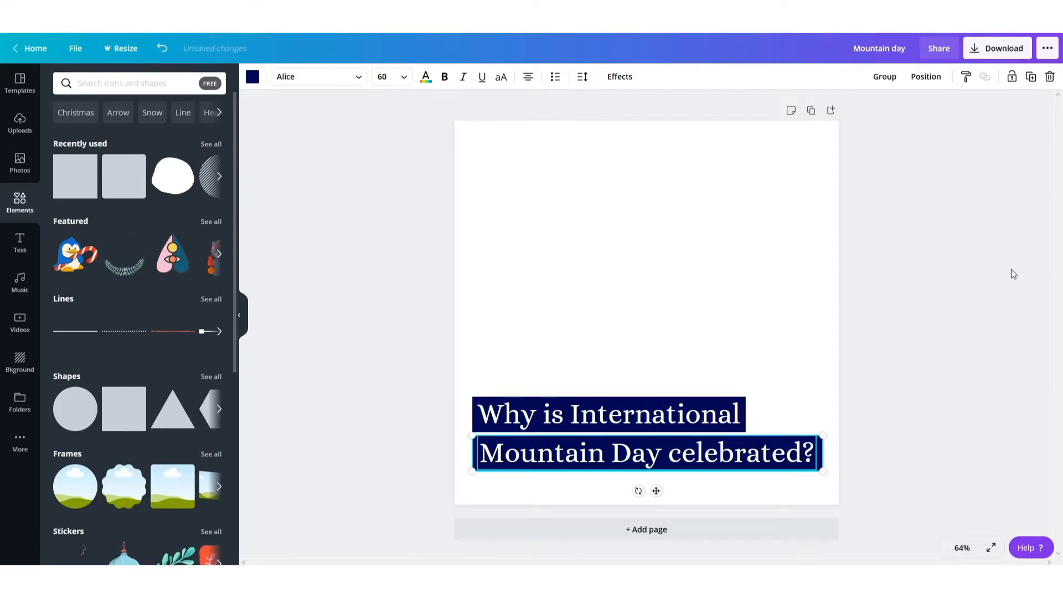
pyautogui.click(979, 278)
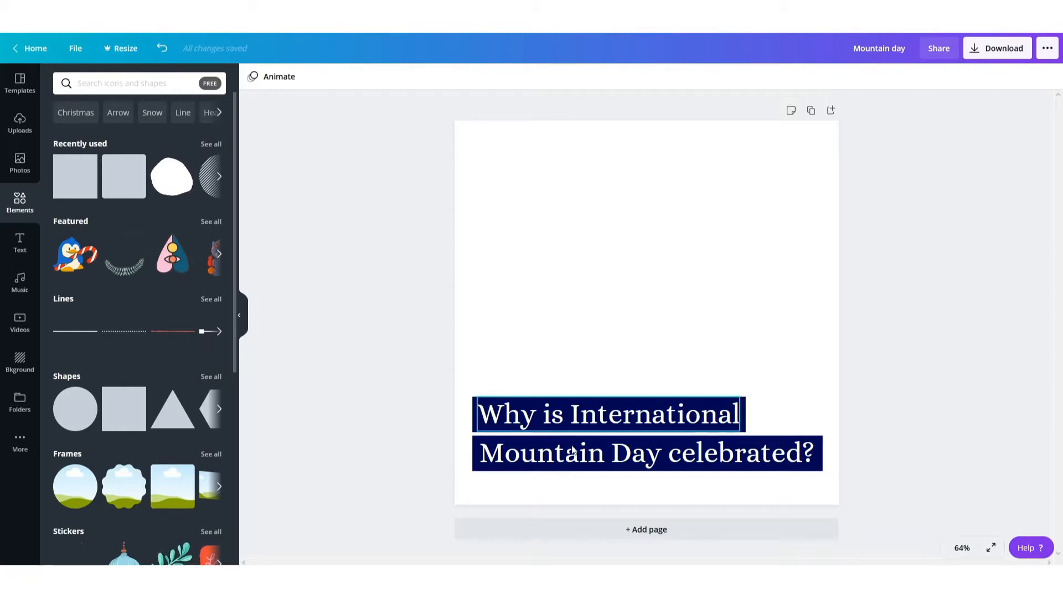
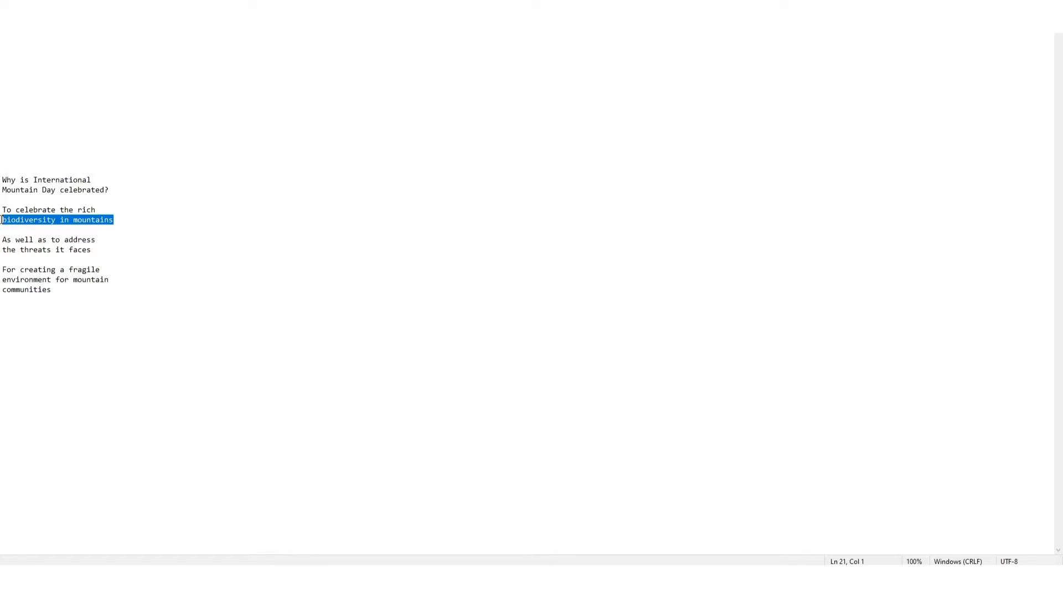
# - Switch from Notepad back to Canva and replace page 2's second headline line with "biodiversity in mountains"
pyautogui.hotkey('alt', 'Tab')
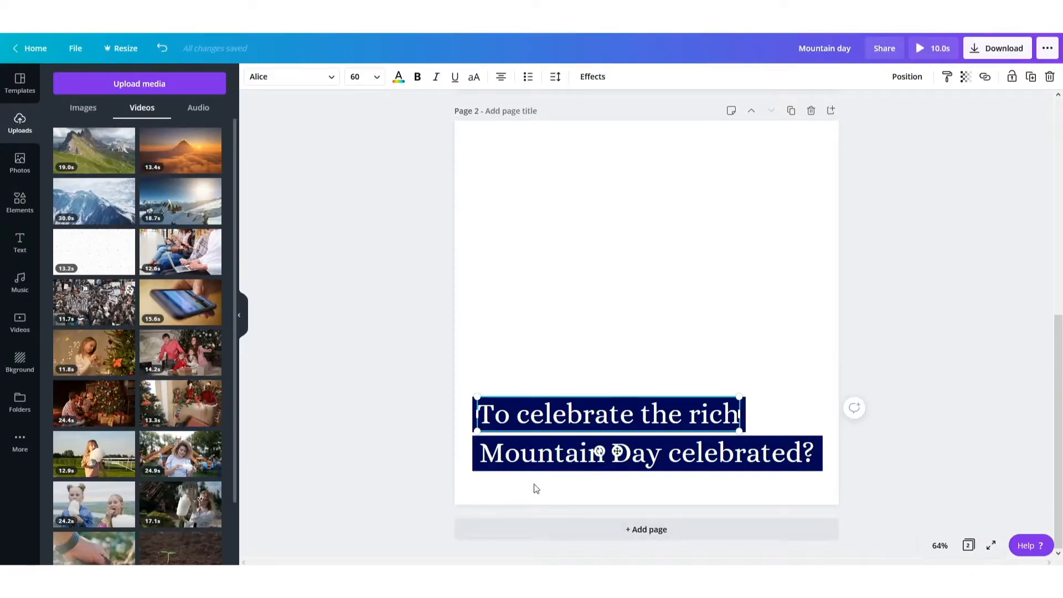
pyautogui.doubleClick(561, 457)
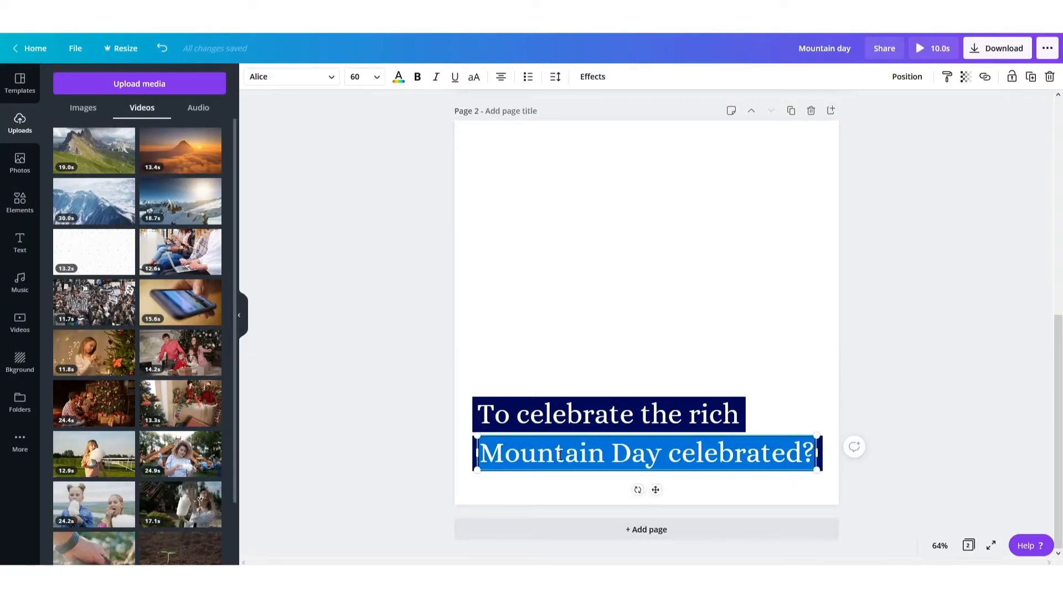
pyautogui.write('biodiversity in mountains')
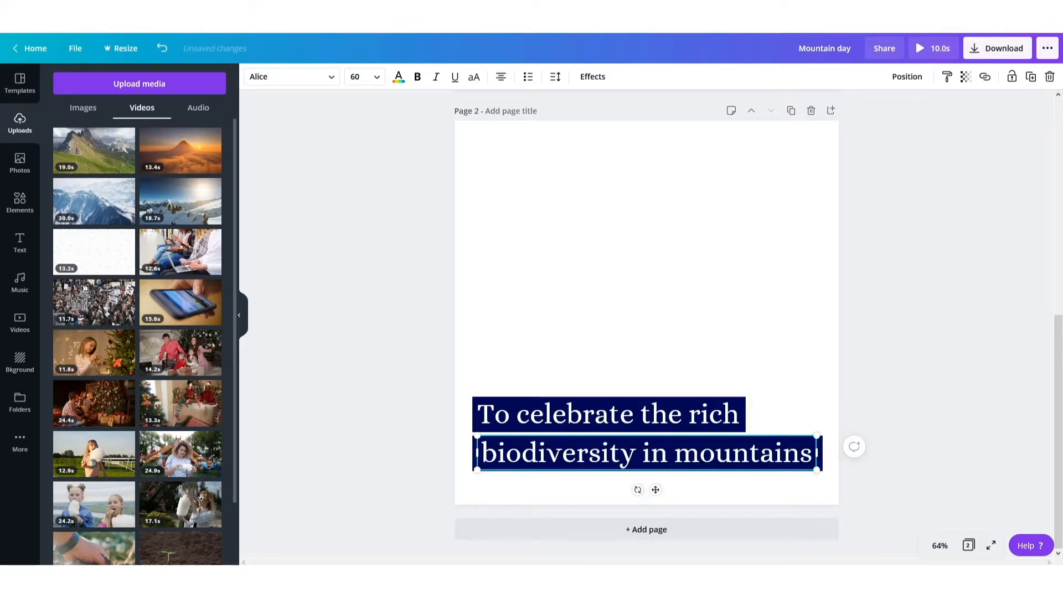
pyautogui.click(815, 327)
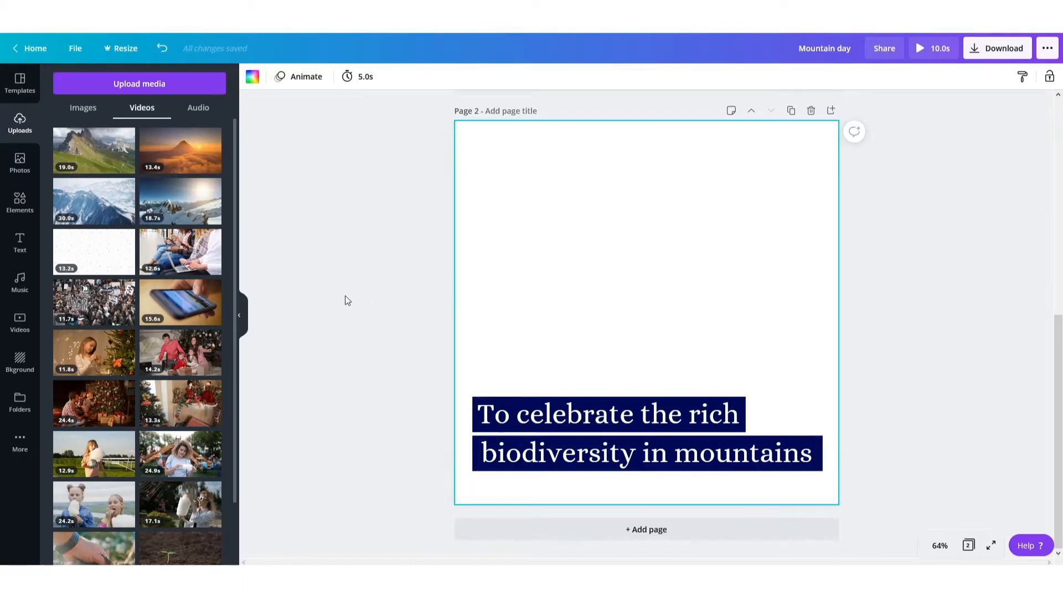
# - Add the 19.0s green mountain video to page 2, enlarge it to cover the page and send it behind the text bars
pyautogui.scroll(3, 346, 296)
pyautogui.scroll(2, 533, 175)
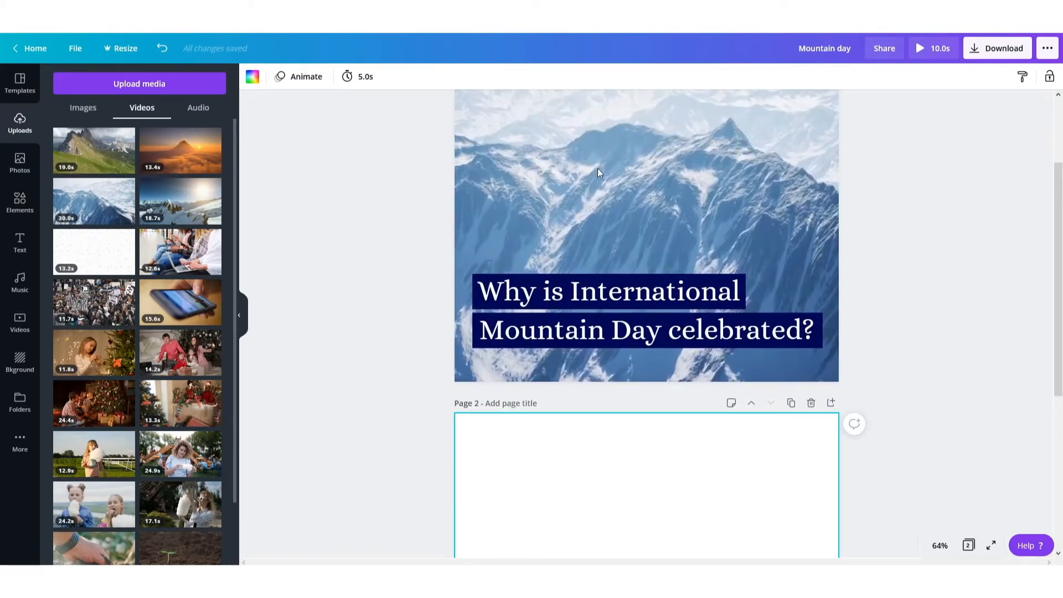
pyautogui.scroll(-3, 369, 305)
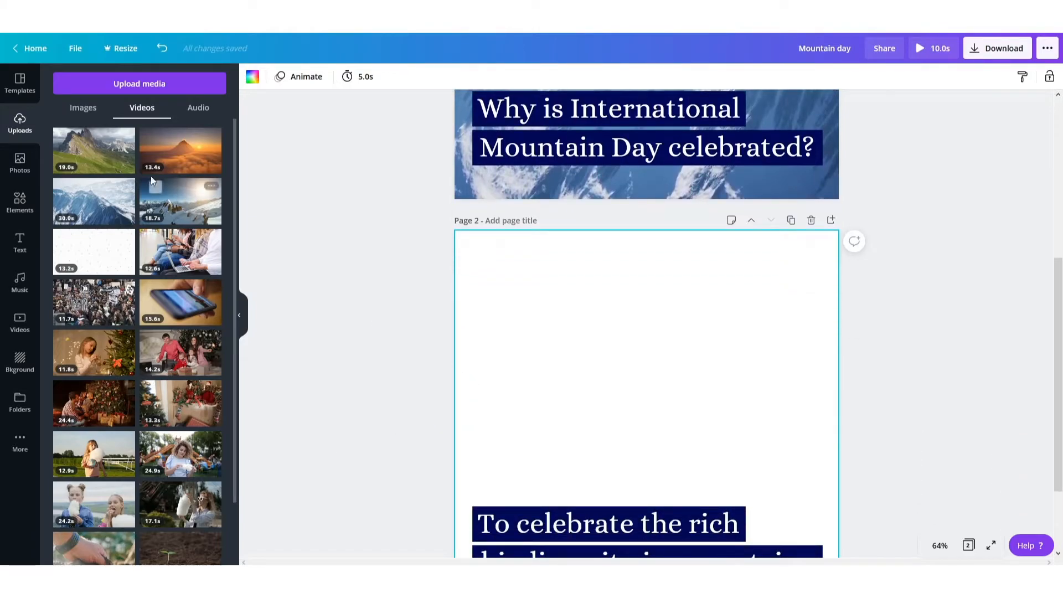
pyautogui.click(101, 160)
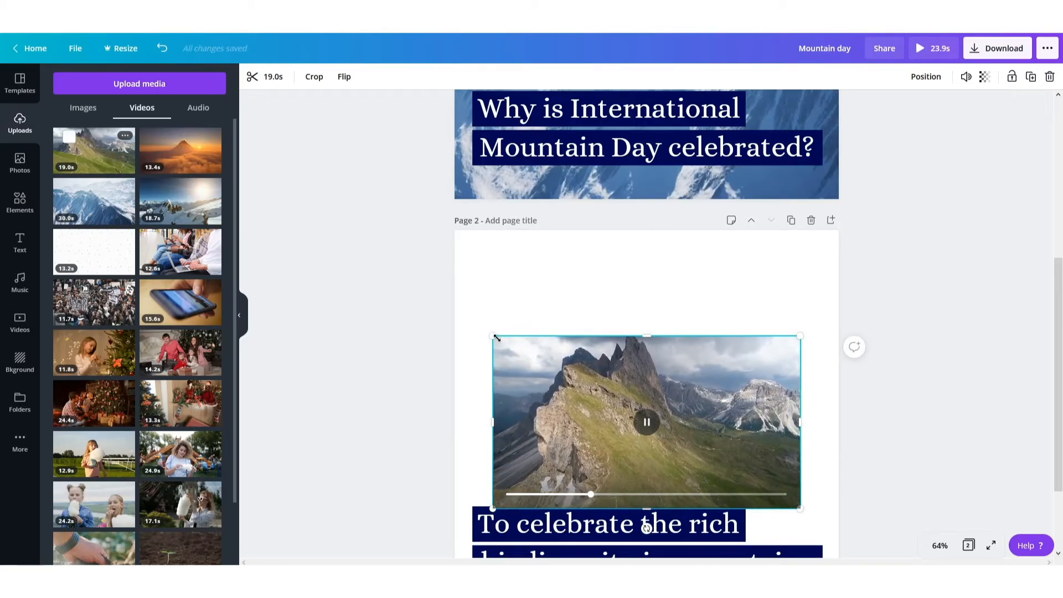
pyautogui.moveTo(485, 333); pyautogui.dragTo(303, 233)
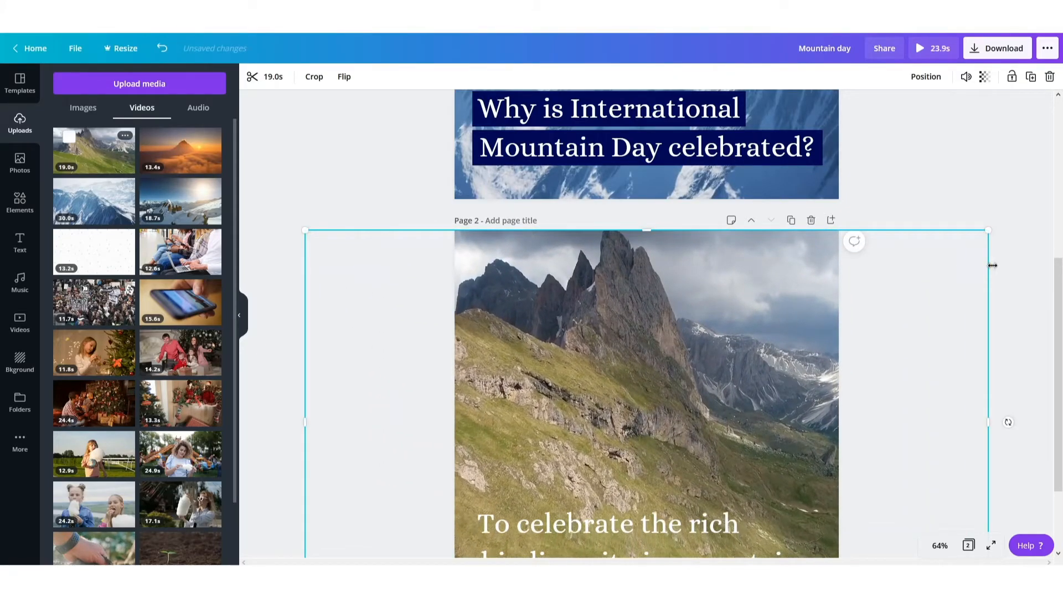
pyautogui.scroll(-1, 909, 144)
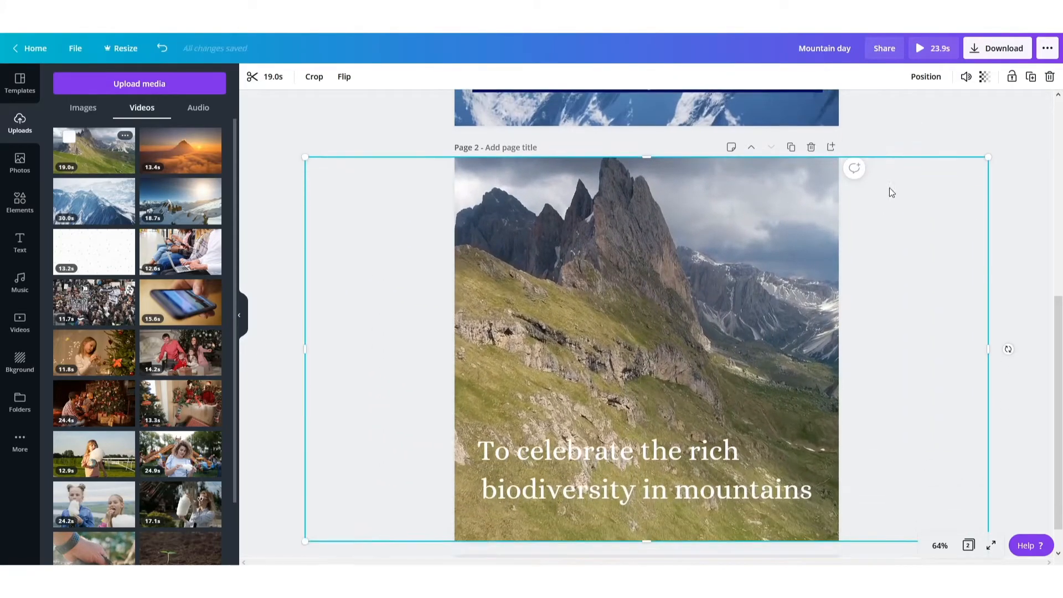
pyautogui.click(928, 78)
pyautogui.click(877, 113)
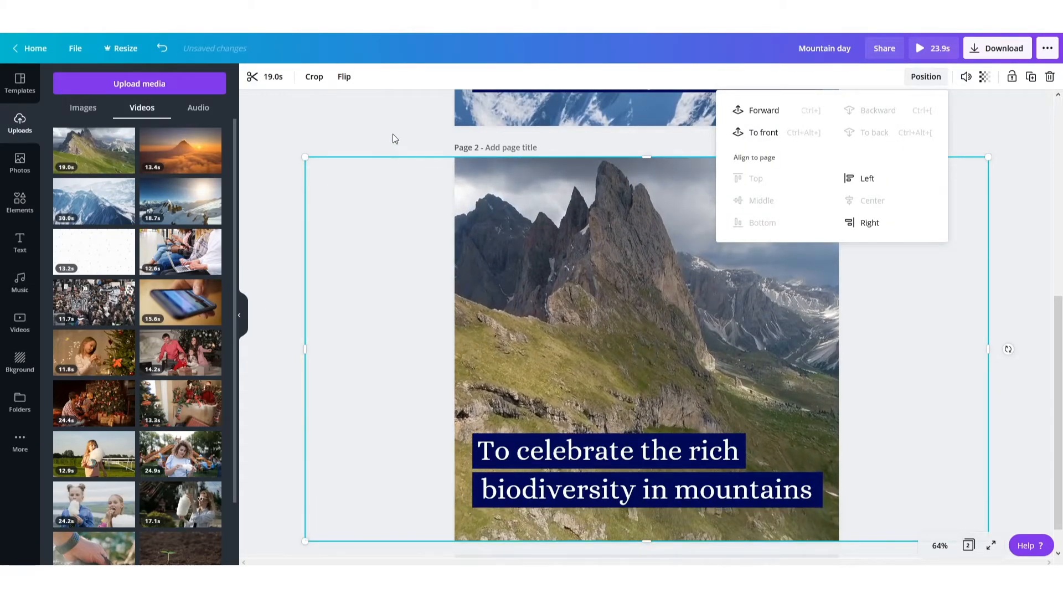
# - Trim the page 2 mountain video to its first 5.0 seconds
pyautogui.click(280, 78)
pyautogui.moveTo(1018, 77); pyautogui.dragTo(475, 73)
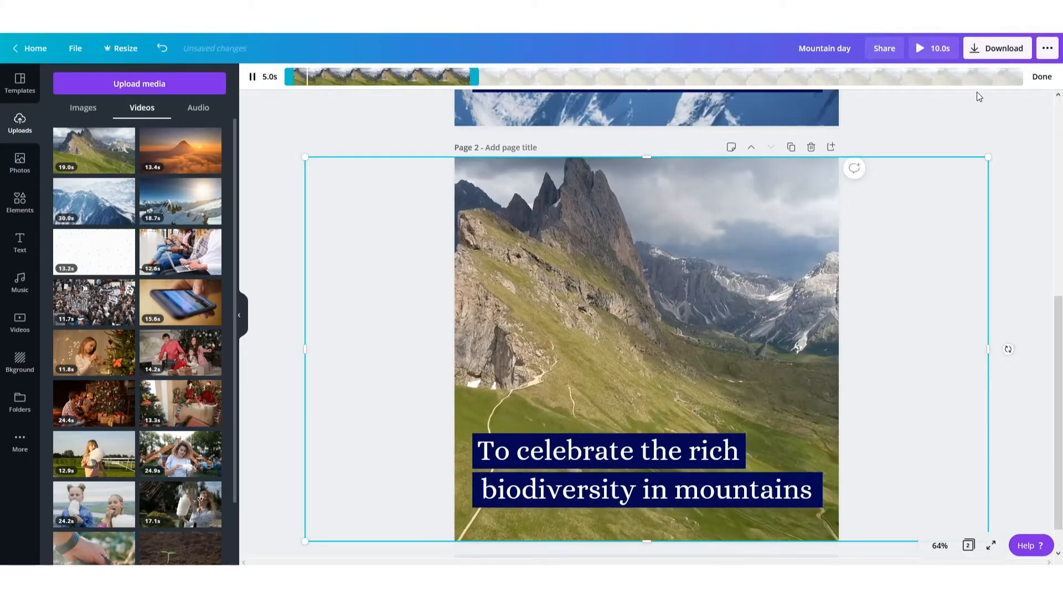
pyautogui.click(1041, 79)
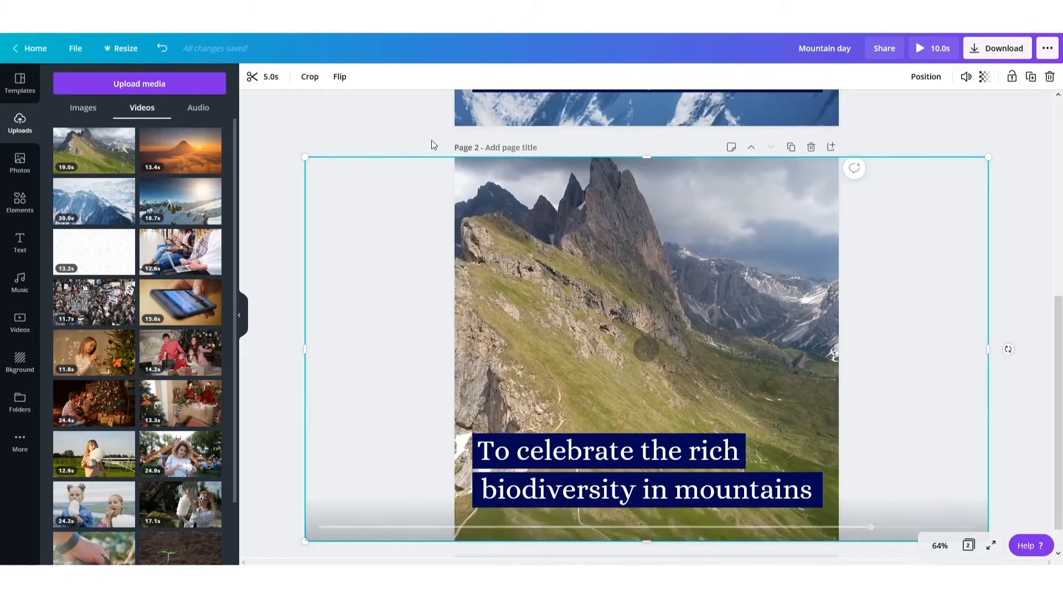
# - Copy both headline lines with their bars from page 2 onto a new page 3
pyautogui.moveTo(408, 144); pyautogui.dragTo(862, 553)
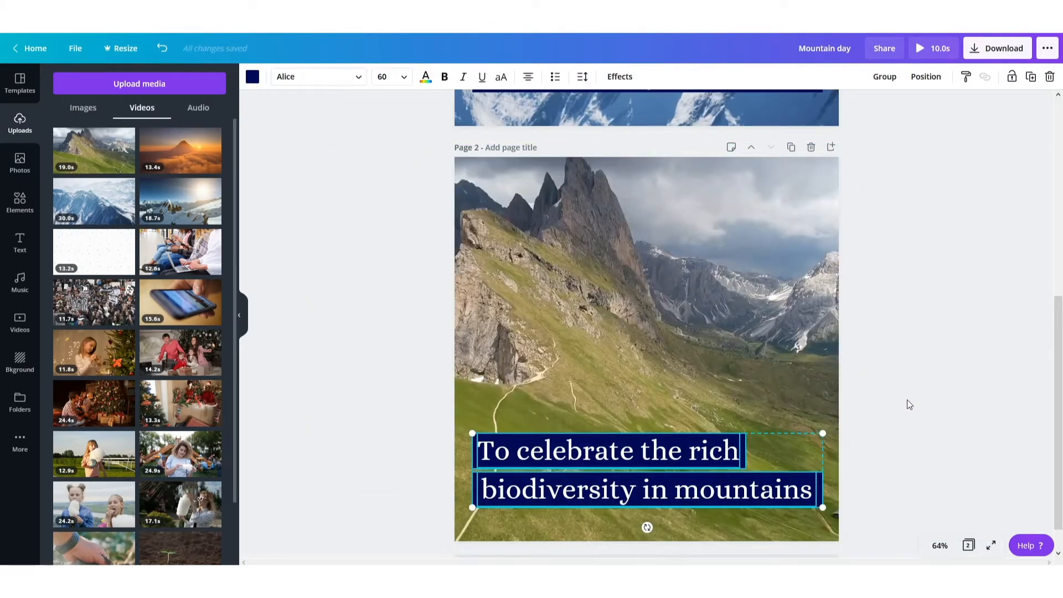
pyautogui.scroll(-1, 891, 336)
pyautogui.click(681, 533)
pyautogui.hotkey('ctrl', 'v')
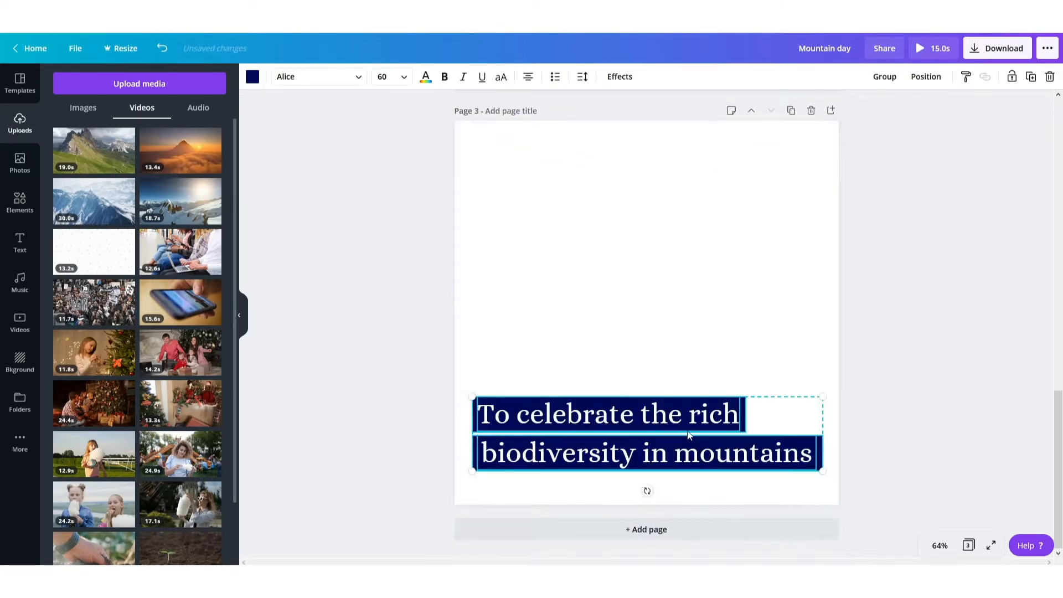
# - Switch to the Notepad document and copy the line "As well as to address"
pyautogui.hotkey('alt', 'Tab')
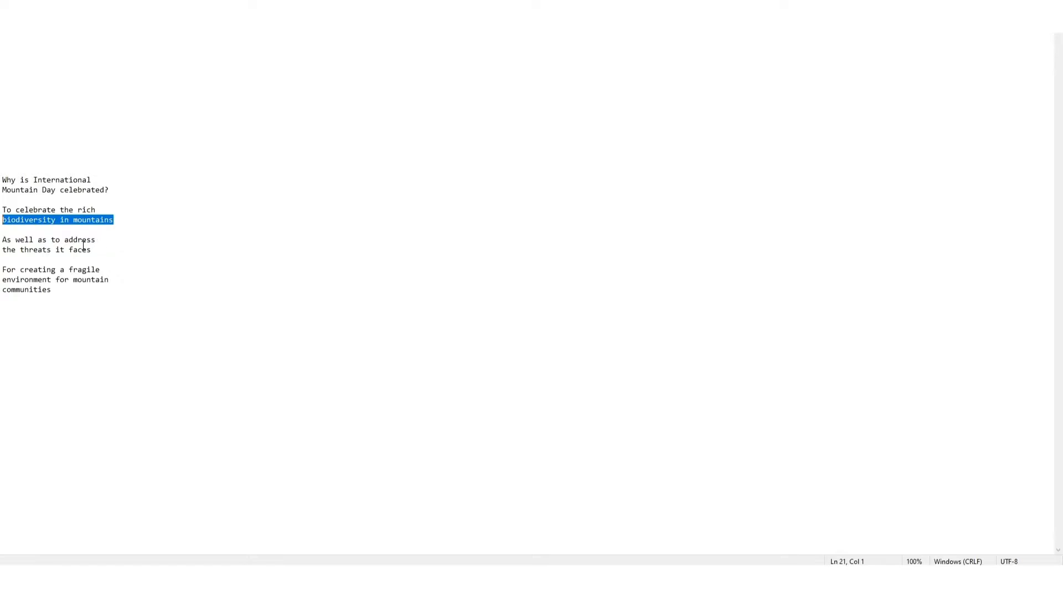
pyautogui.moveTo(100, 239); pyautogui.dragTo(2, 240)
pyautogui.hotkey('ctrl', 'c')
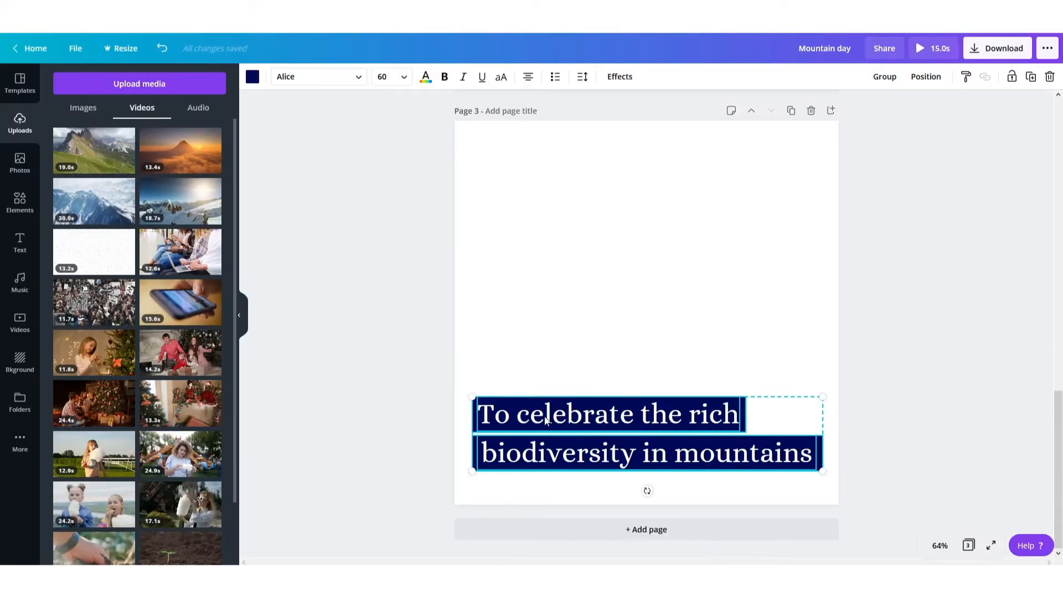
# - Replace the first headline line on page 3 with the copied text "As well as to address"
pyautogui.click(933, 368)
pyautogui.click(656, 417)
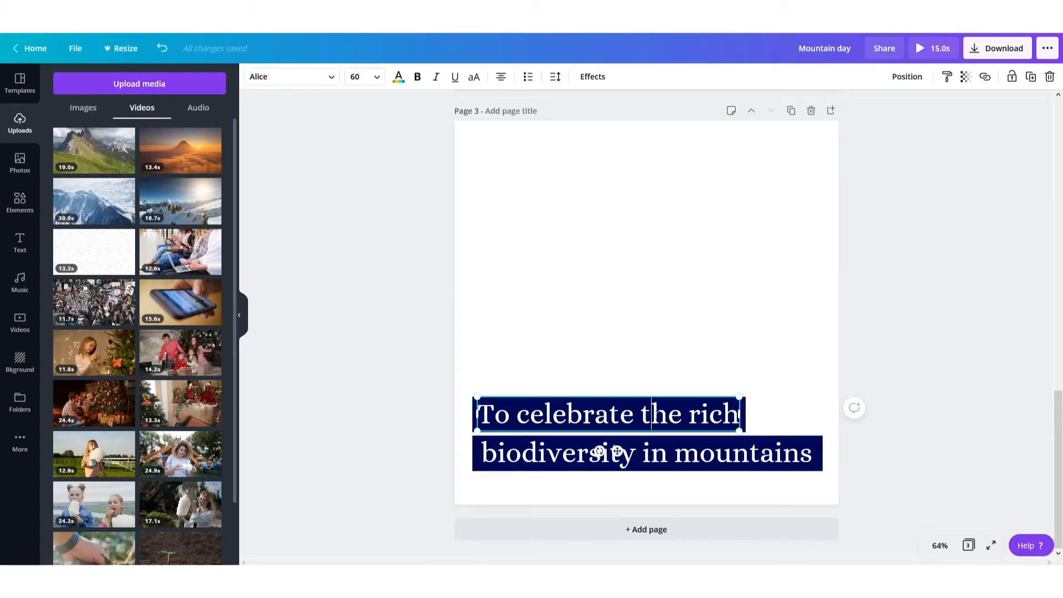
pyautogui.click(657, 416)
pyautogui.hotkey('ctrl', 'v')
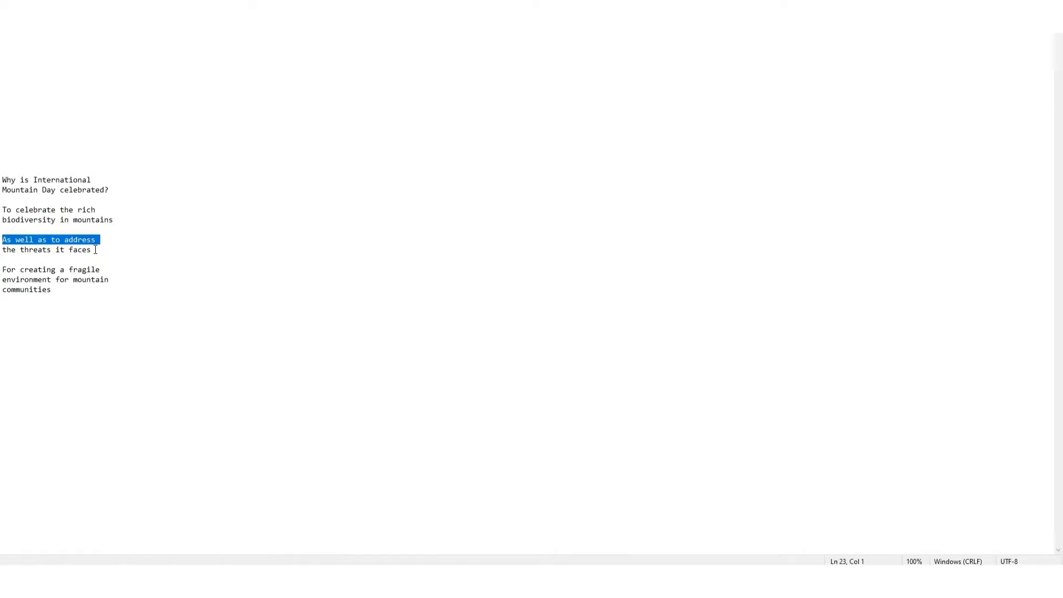
# - Copy "the threats it faces" from the Notepad document and replace page 3's second headline line with it
pyautogui.moveTo(95, 250); pyautogui.dragTo(1, 250)
pyautogui.hotkey('ctrl', 'c')
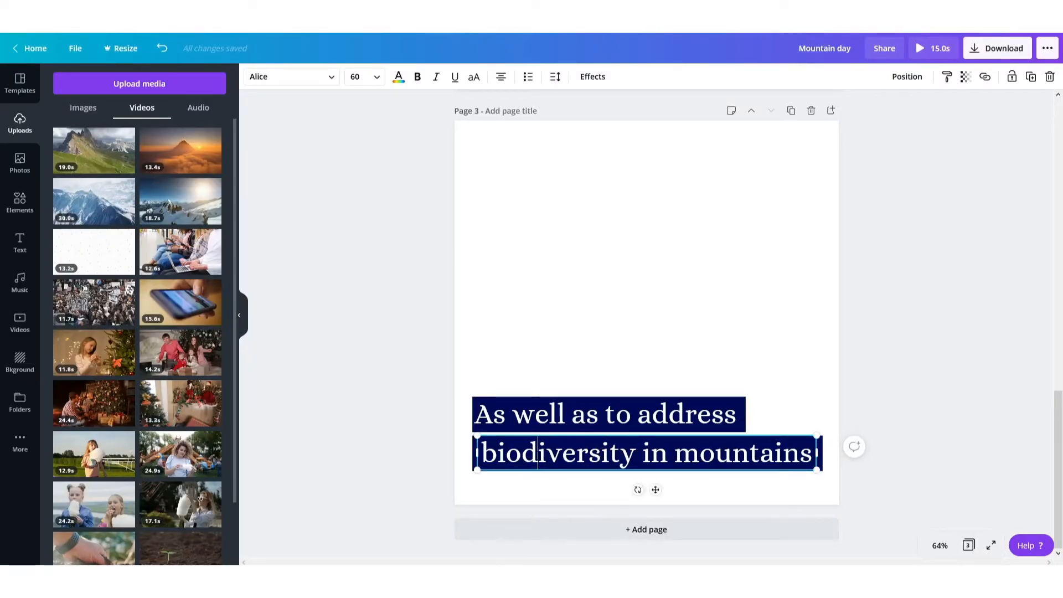
pyautogui.tripleClick(540, 455)
pyautogui.hotkey('ctrl', 'v')
pyautogui.write('.')
# - Align both page 3 text lines with the start of their bars and shorten the second bar to fit "the threats it faces"
pyautogui.moveTo(817, 453); pyautogui.dragTo(716, 462)
pyautogui.click(505, 415)
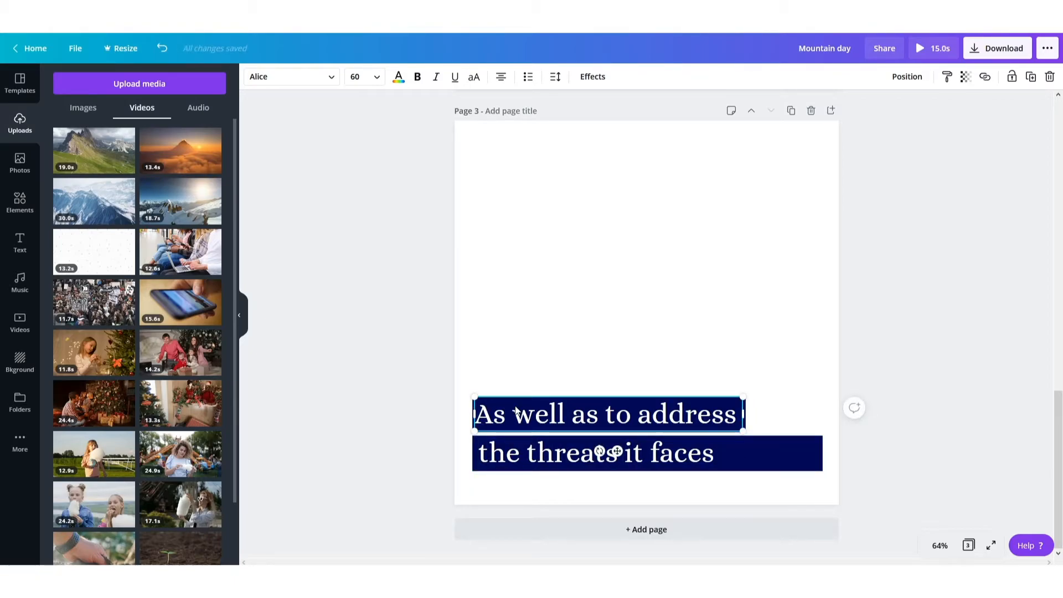
pyautogui.hotkey('shift', 'Right')
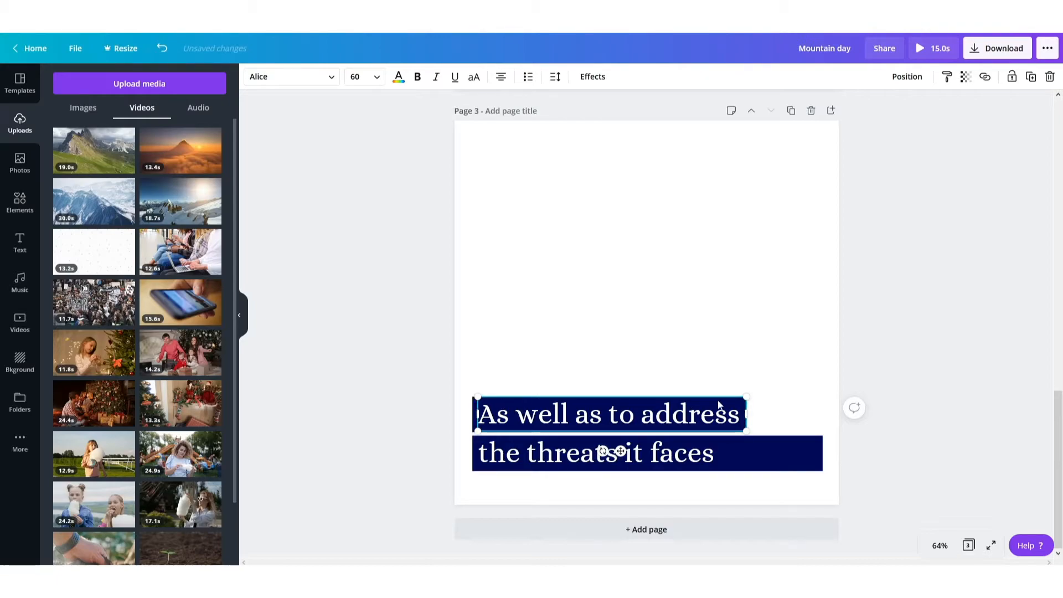
pyautogui.click(788, 454)
pyautogui.moveTo(823, 454); pyautogui.dragTo(721, 467)
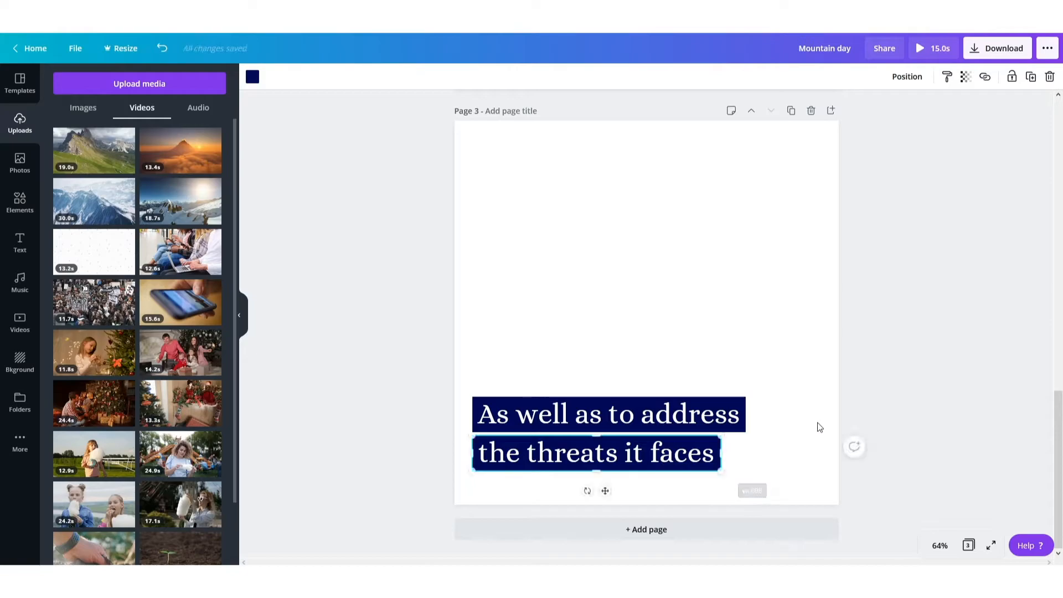
pyautogui.click(959, 379)
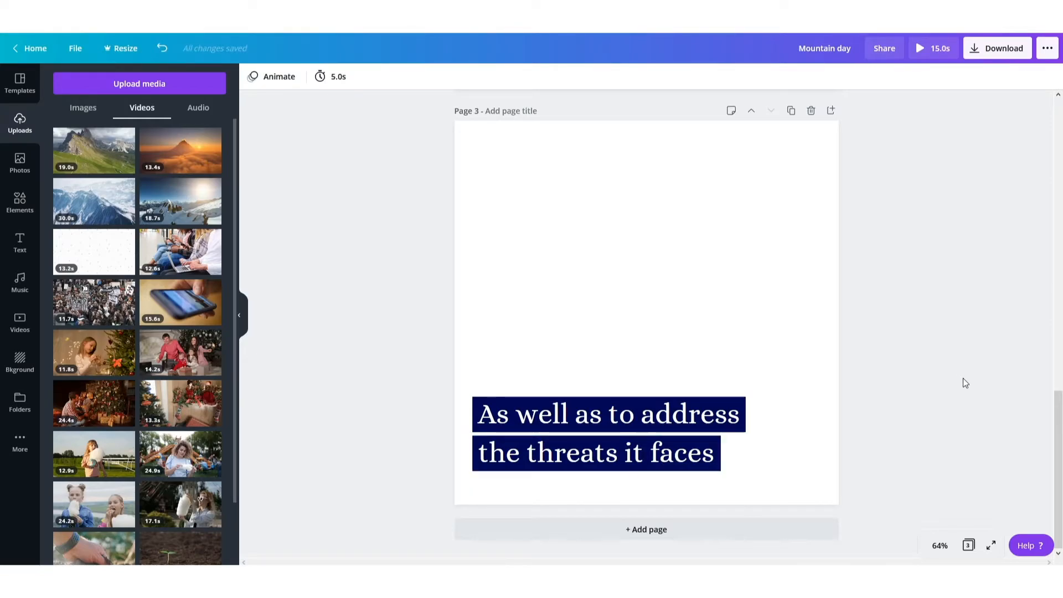
# - Add the 18.7s snowy mountain video to page 3, enlarge it to cover the page and send it behind the text bars
pyautogui.click(180, 201)
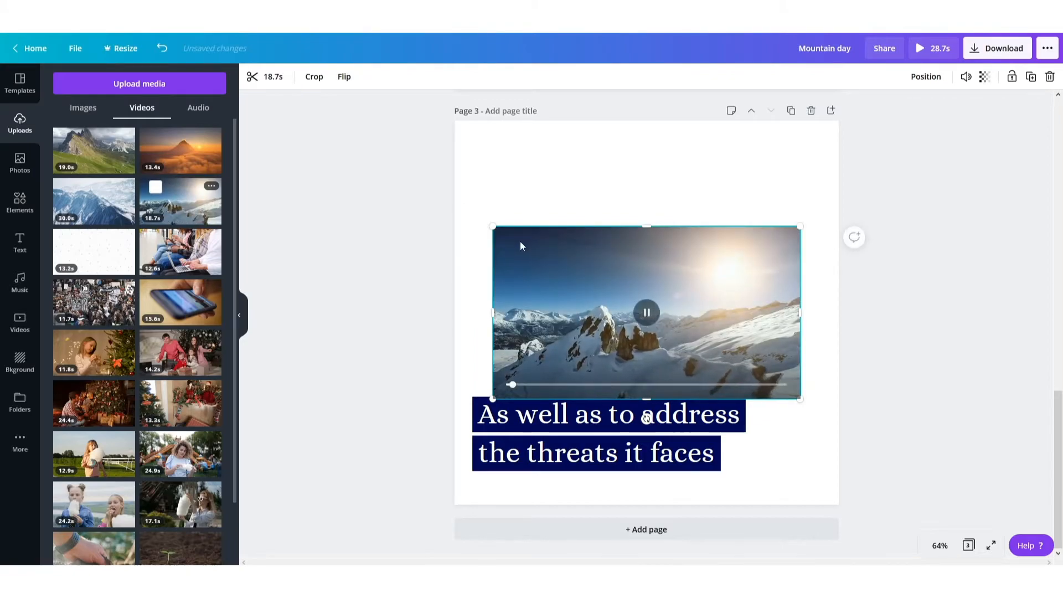
pyautogui.moveTo(493, 227); pyautogui.dragTo(293, 144)
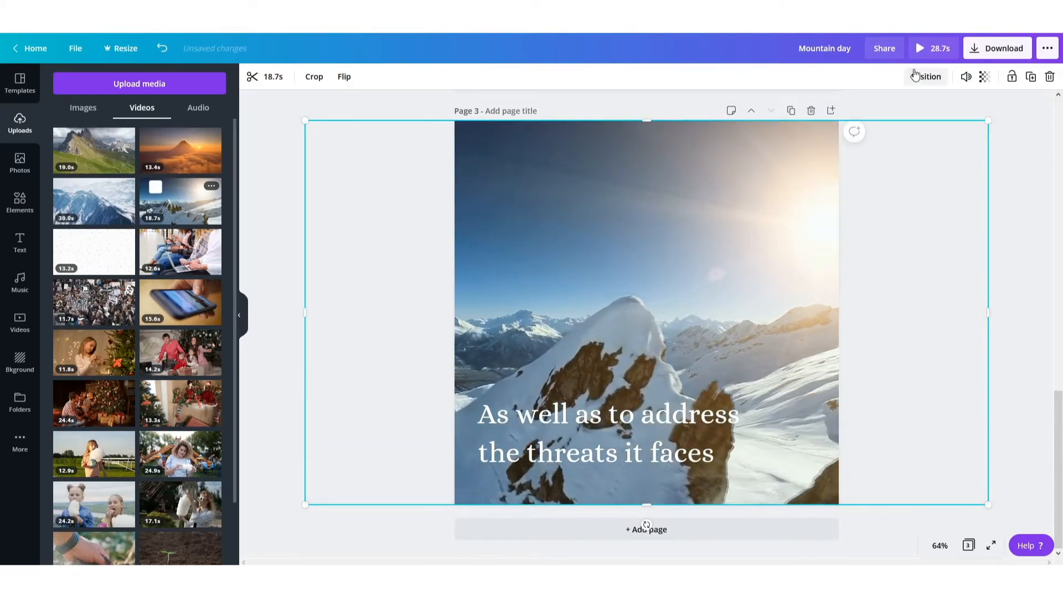
pyautogui.click(923, 79)
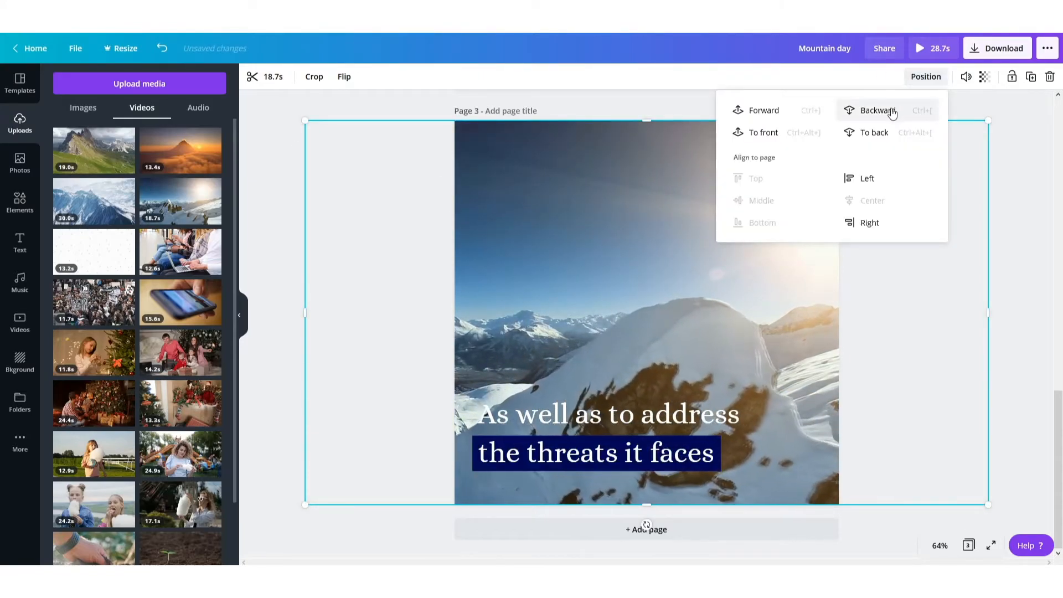
# - Trim the page 3 mountain video to its first 5.0 seconds
pyautogui.click(271, 79)
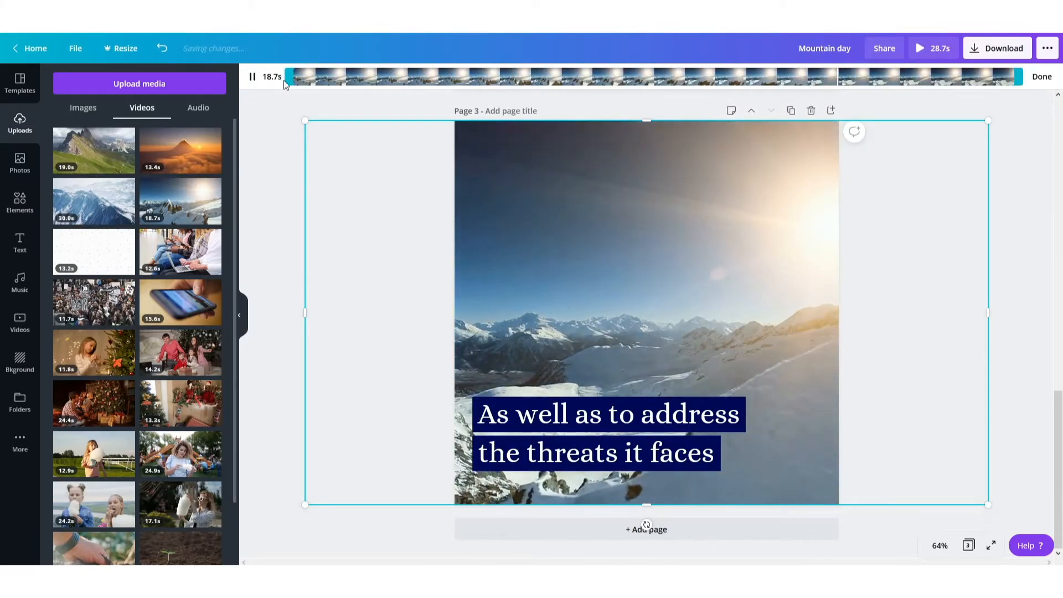
pyautogui.moveTo(1022, 80); pyautogui.dragTo(479, 81)
pyautogui.click(1043, 76)
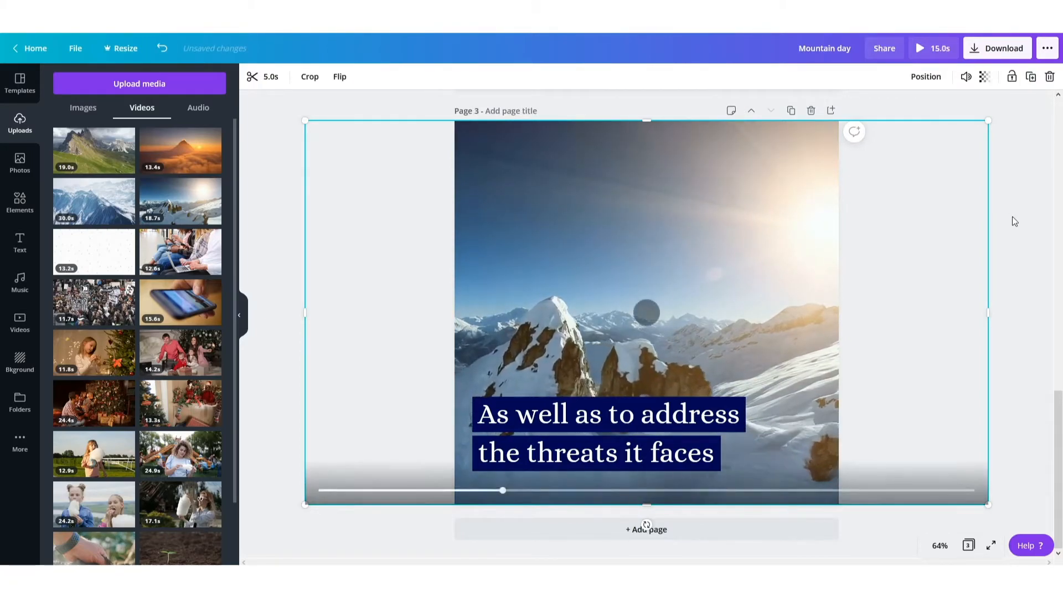
# - Copy both headline lines with their bars from page 3 onto a new page 4
pyautogui.moveTo(410, 104); pyautogui.dragTo(920, 515)
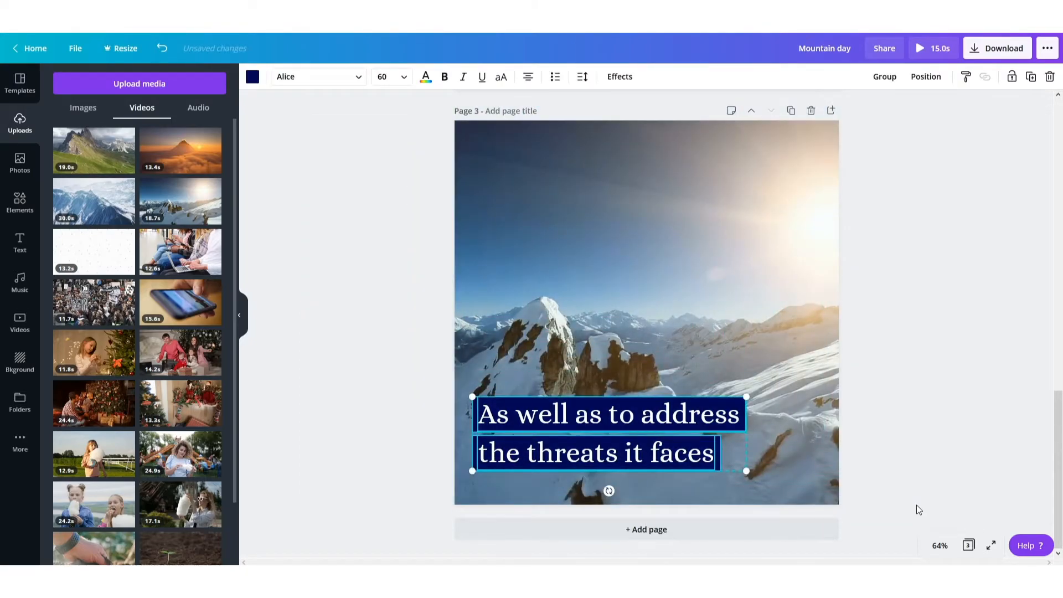
pyautogui.click(660, 530)
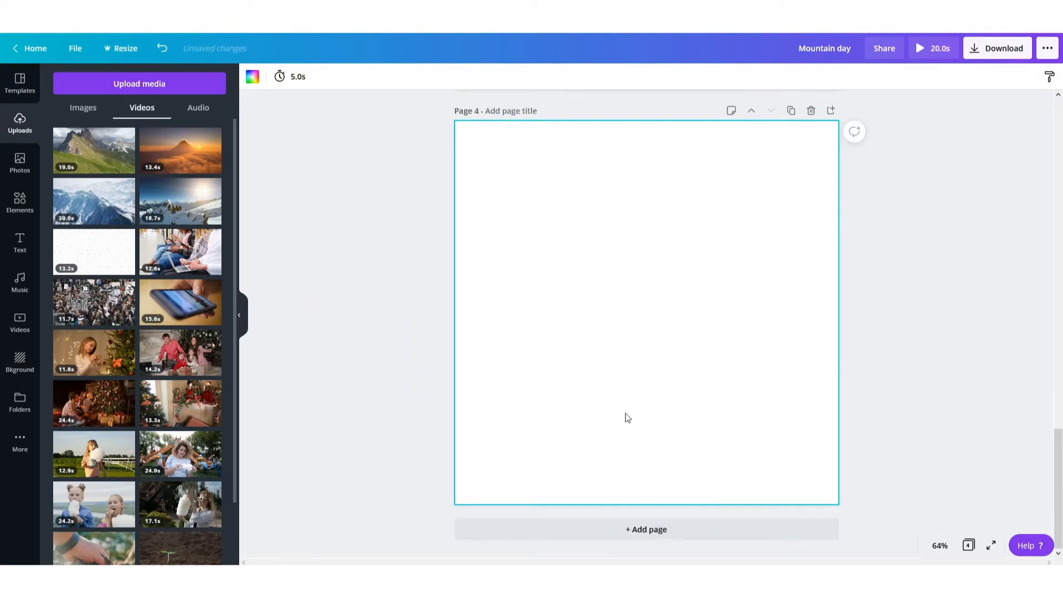
pyautogui.write('As well as to address the threats it faces')
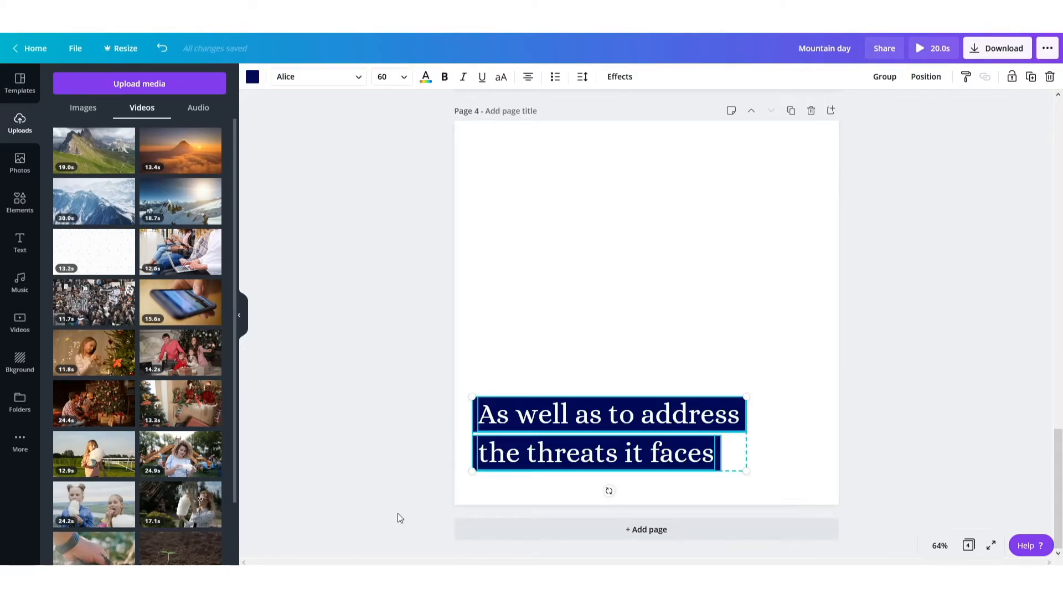
# - Copy "For creating a fragile" from the Notepad document and replace page 4's first headline line with it
pyautogui.hotkey('alt', 'Tab')
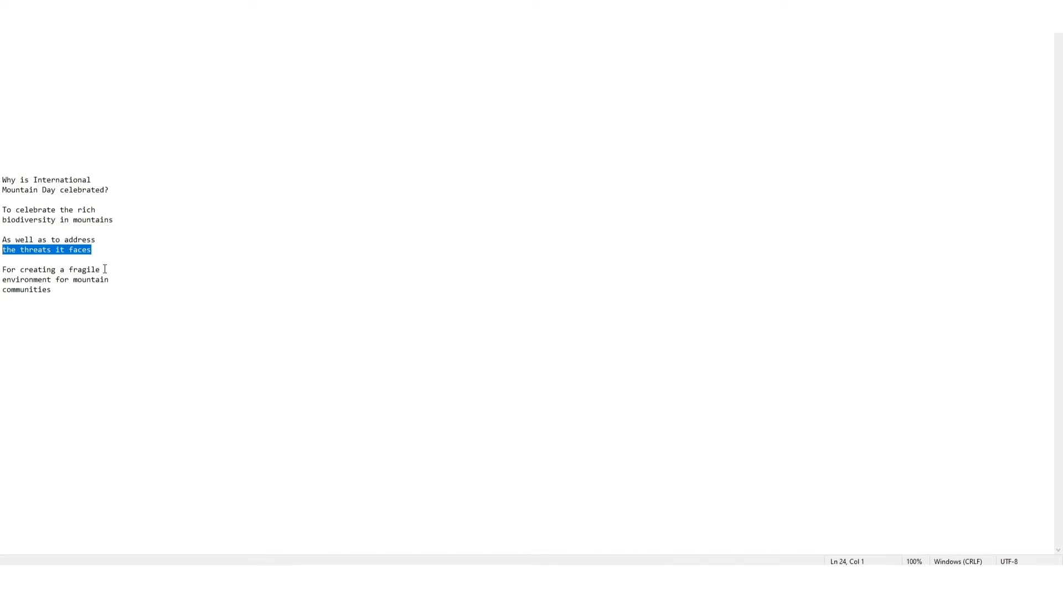
pyautogui.moveTo(104, 269); pyautogui.dragTo(1, 270)
pyautogui.hotkey('ctrl', 'c')
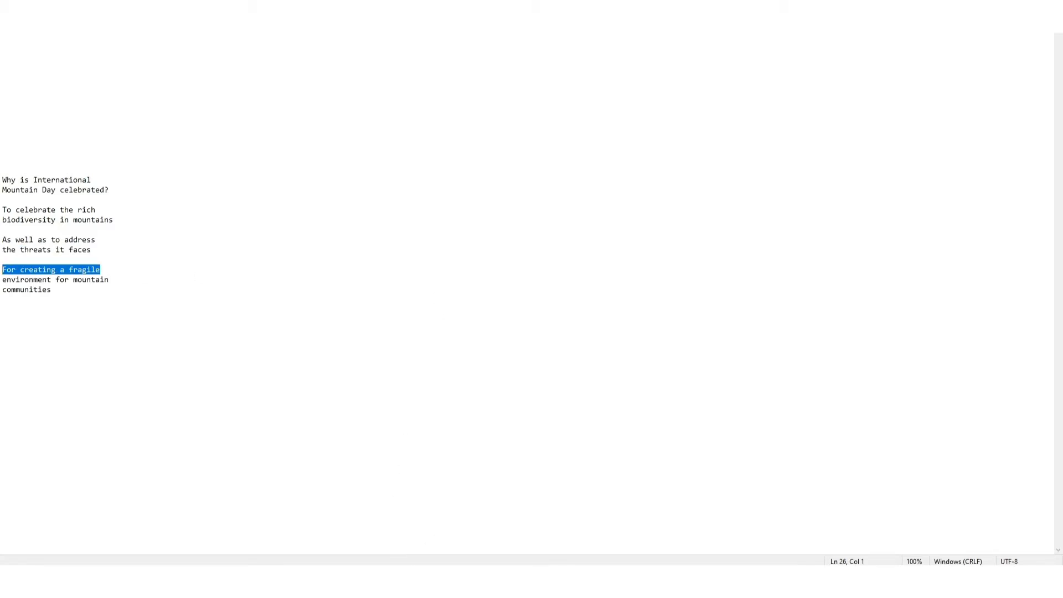
pyautogui.hotkey('alt', 'Tab')
pyautogui.click(938, 367)
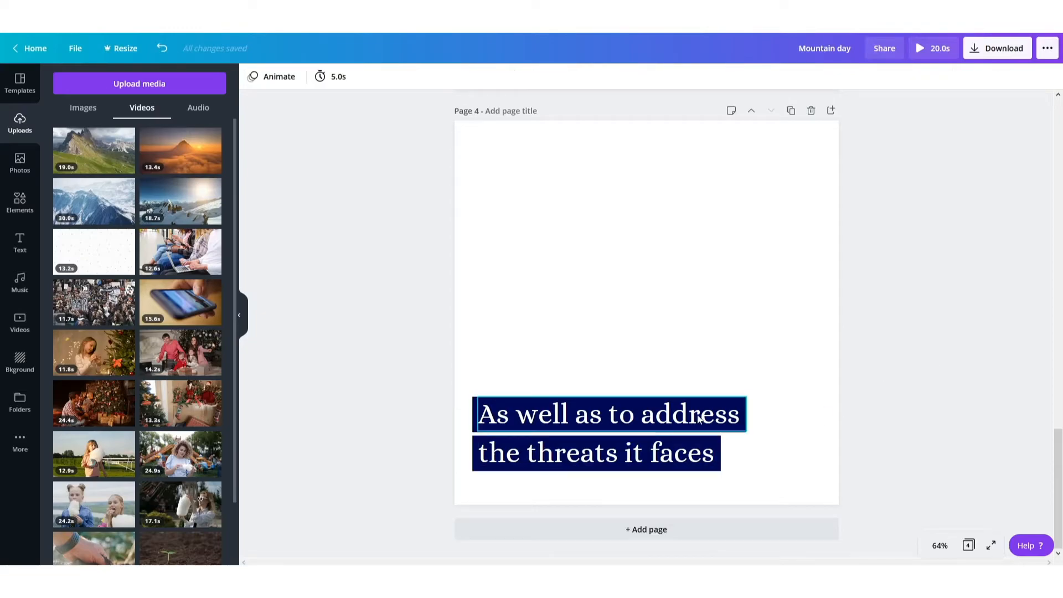
pyautogui.doubleClick(687, 414)
pyautogui.hotkey('ctrl', 'v')
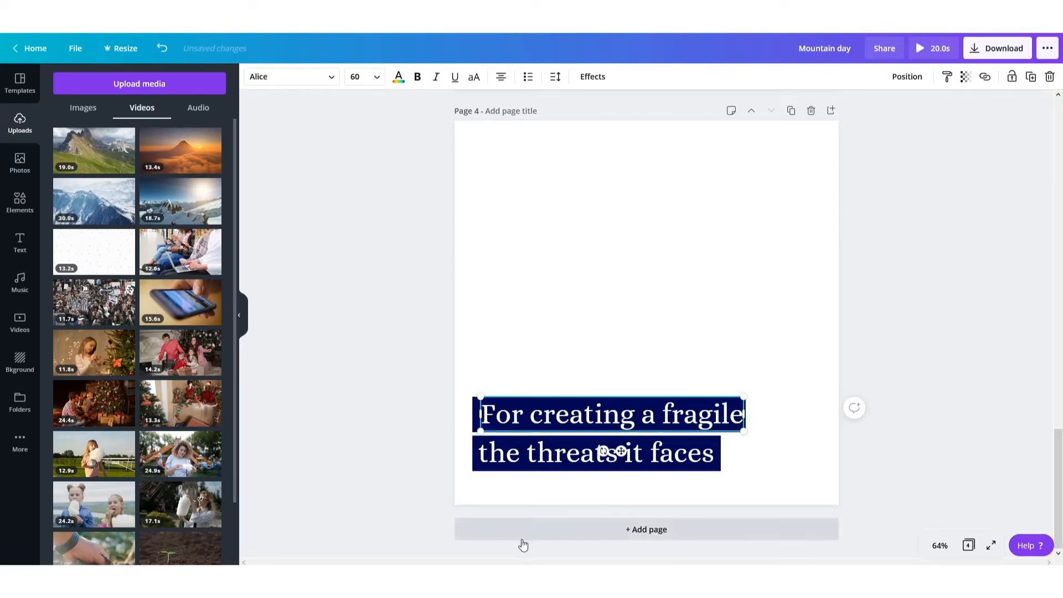
# - Copy "environment for mountain" from the Notepad document and replace page 4's second headline line with it
pyautogui.click(499, 578)
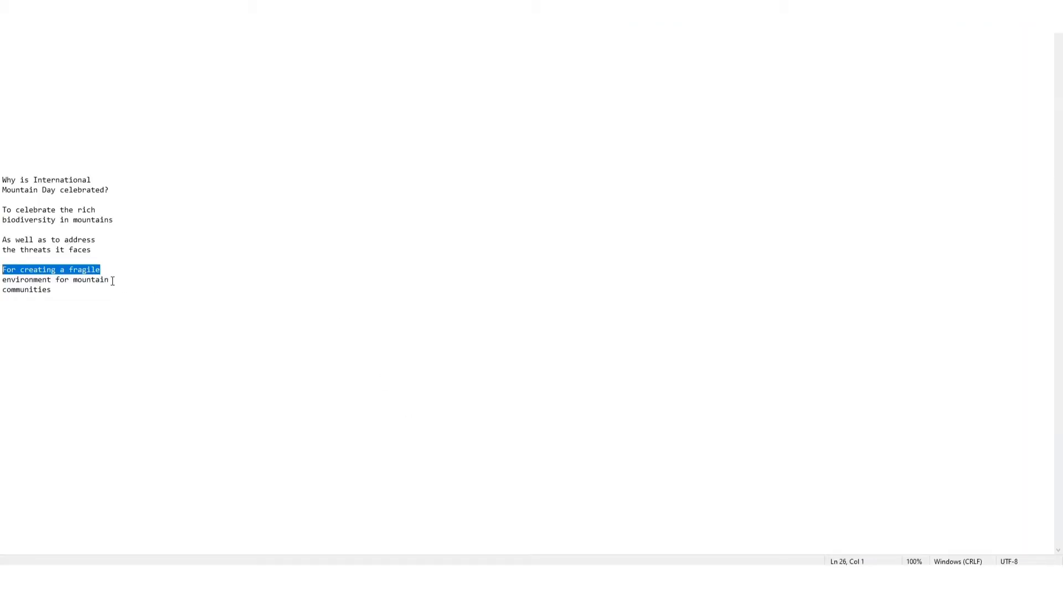
pyautogui.moveTo(113, 281); pyautogui.dragTo(1, 282)
pyautogui.hotkey('ctrl', 'c')
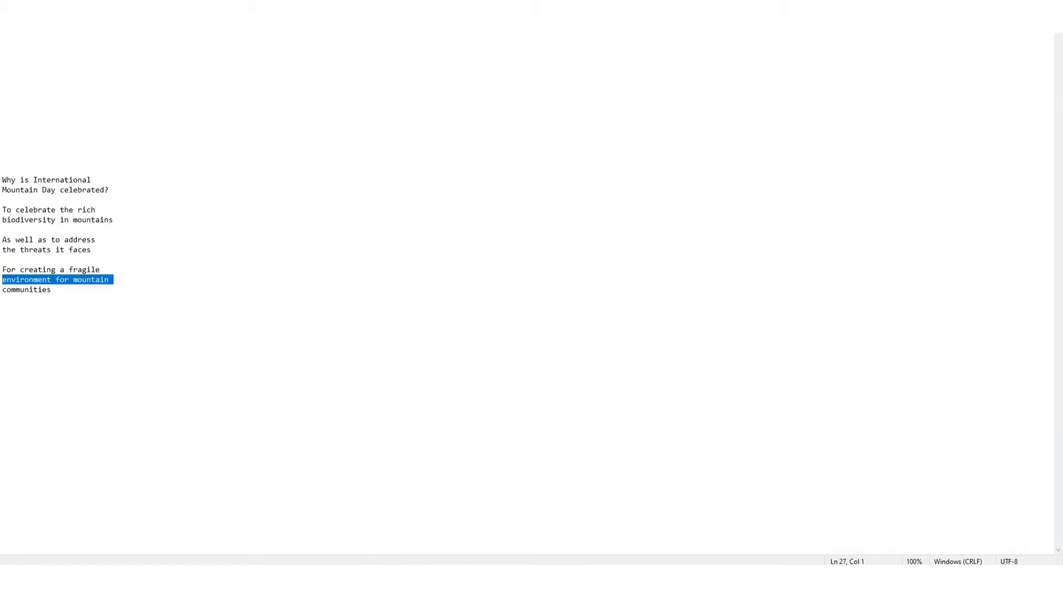
pyautogui.click(476, 579)
pyautogui.click(534, 454)
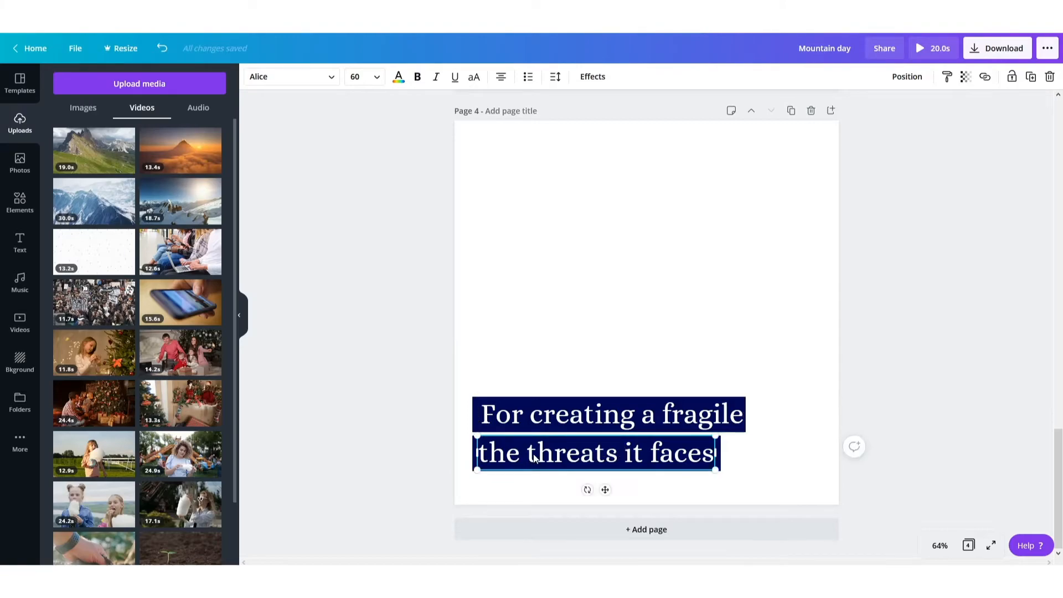
pyautogui.doubleClick(535, 454)
pyautogui.hotkey('ctrl', 'v')
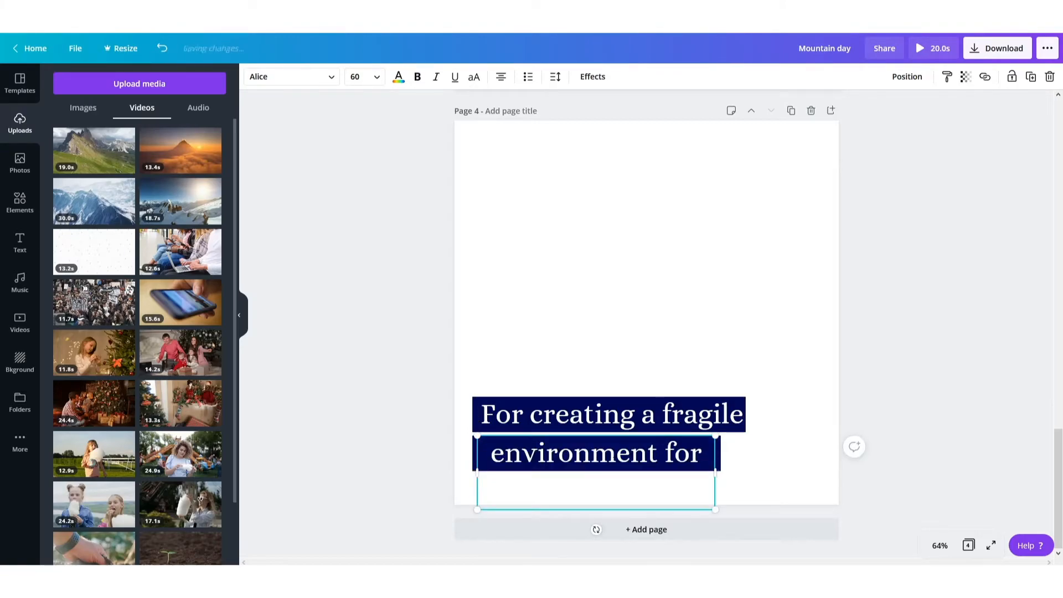
# - Widen the second line's text box and navy bar on page 4 so "environment for mountain" fits on one line
pyautogui.moveTo(720, 472); pyautogui.dragTo(838, 460)
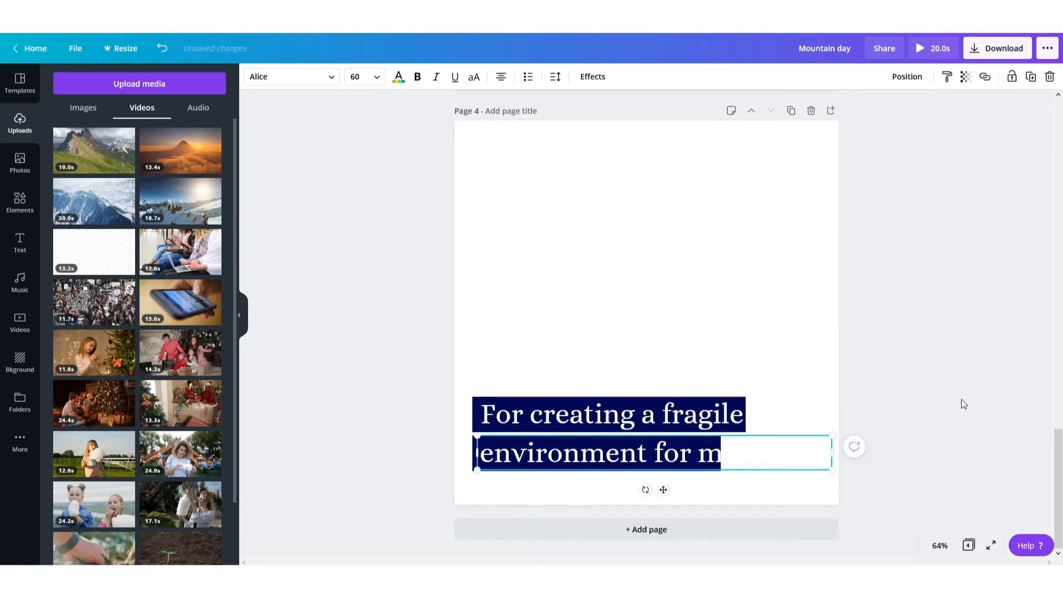
pyautogui.click(962, 400)
pyautogui.click(475, 452)
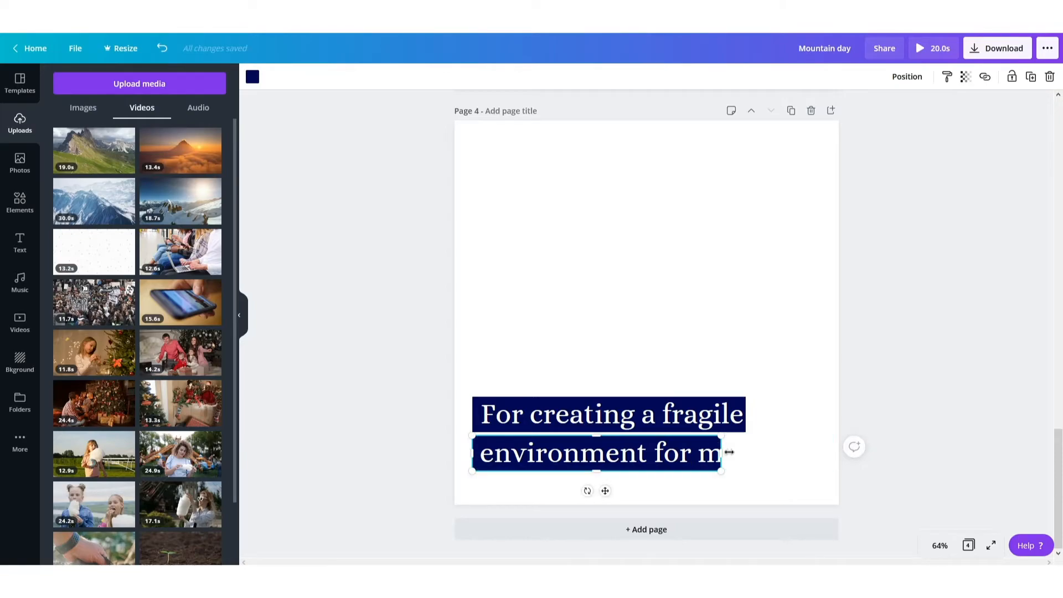
pyautogui.moveTo(831, 453)
pyautogui.mouseDown()
pyautogui.moveTo(786, 447)
pyautogui.moveTo(842, 444)
pyautogui.moveTo(831, 442)
pyautogui.mouseUp()
pyautogui.click(951, 390)
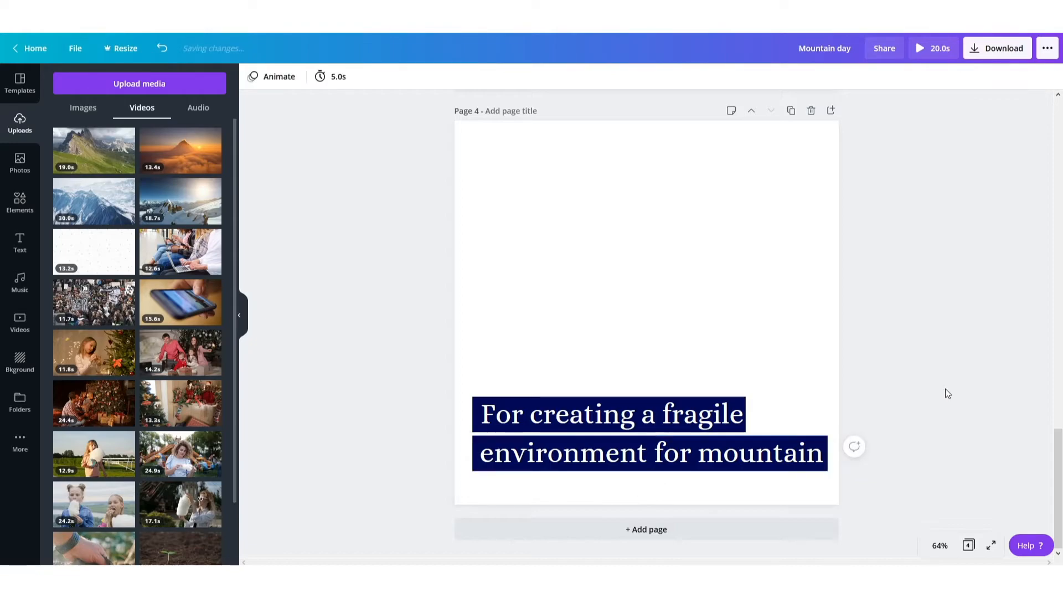
# - Move both page 4 headline lines with their bars up together to make room for a third line
pyautogui.moveTo(357, 363); pyautogui.dragTo(828, 489)
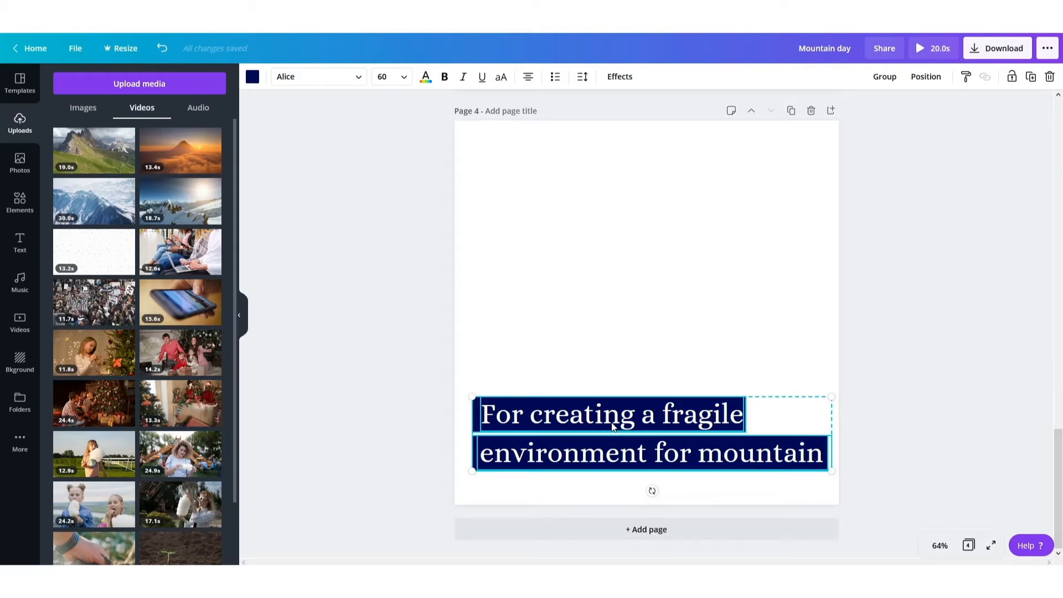
pyautogui.hotkey('shift', 'Up')
pyautogui.hotkey('shift', 'Up')
pyautogui.hotkey('shift', 'Up')
pyautogui.hotkey('shift', 'Up')
pyautogui.hotkey('shift', 'Up')
pyautogui.hotkey('shift', 'Up')
pyautogui.hotkey('shift', 'Up')
pyautogui.hotkey('shift', 'Up')
pyautogui.hotkey('shift', 'Up')
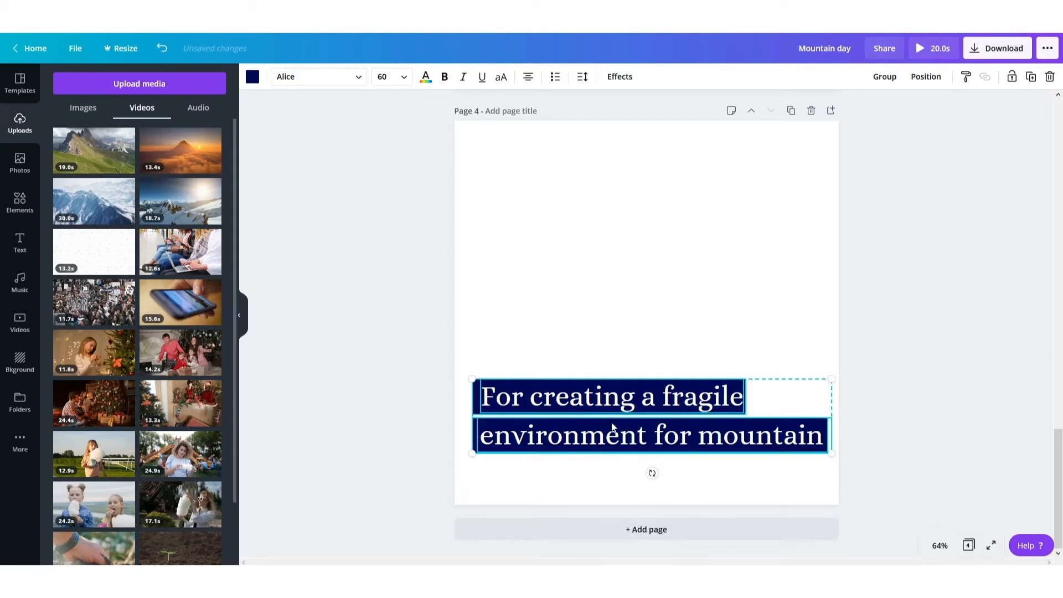
pyautogui.hotkey('shift', 'Up')
pyautogui.hotkey('shift', 'Up')
pyautogui.hotkey('shift', 'Up')
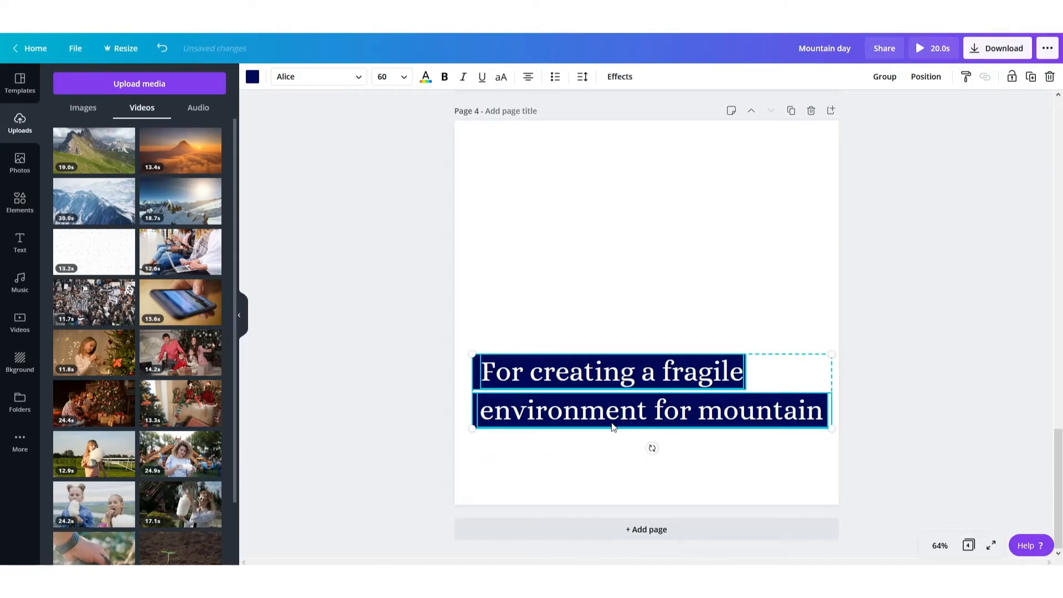
pyautogui.click(884, 344)
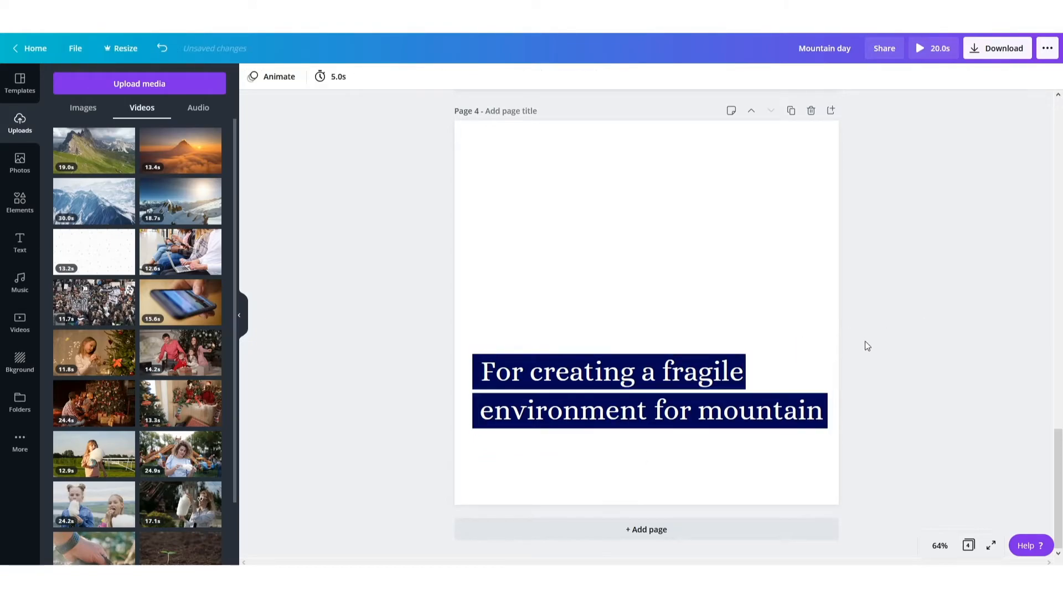
# - Duplicate the "For creating a fragile" line with its bar as a third line and replace its text with "communities" from Notepad
pyautogui.moveTo(414, 342); pyautogui.dragTo(519, 450)
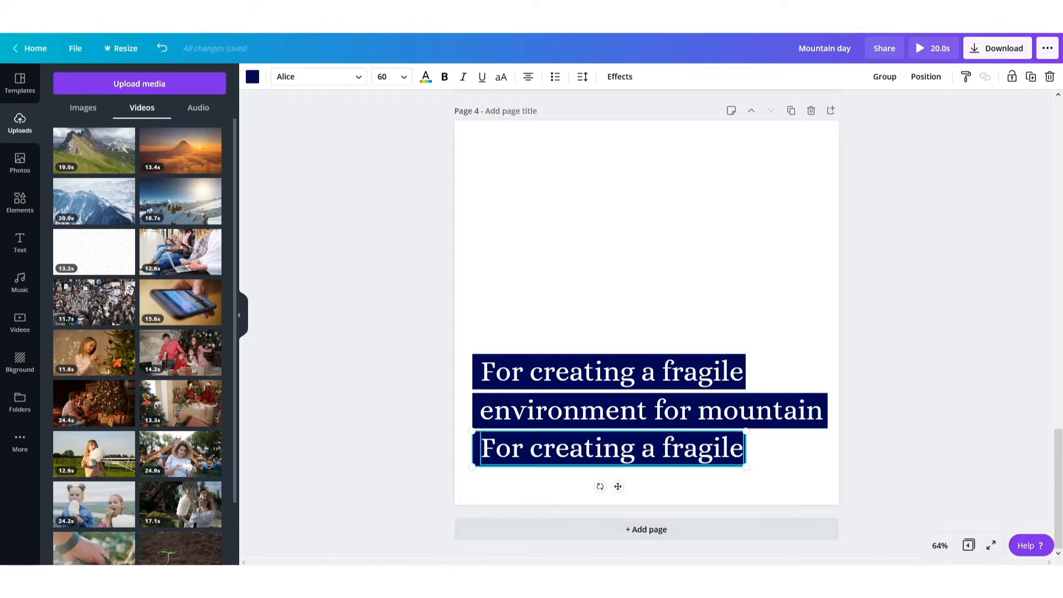
pyautogui.click(388, 579)
pyautogui.click(83, 333)
pyautogui.moveTo(59, 291); pyautogui.dragTo(1, 291)
pyautogui.hotkey('ctrl', 'c')
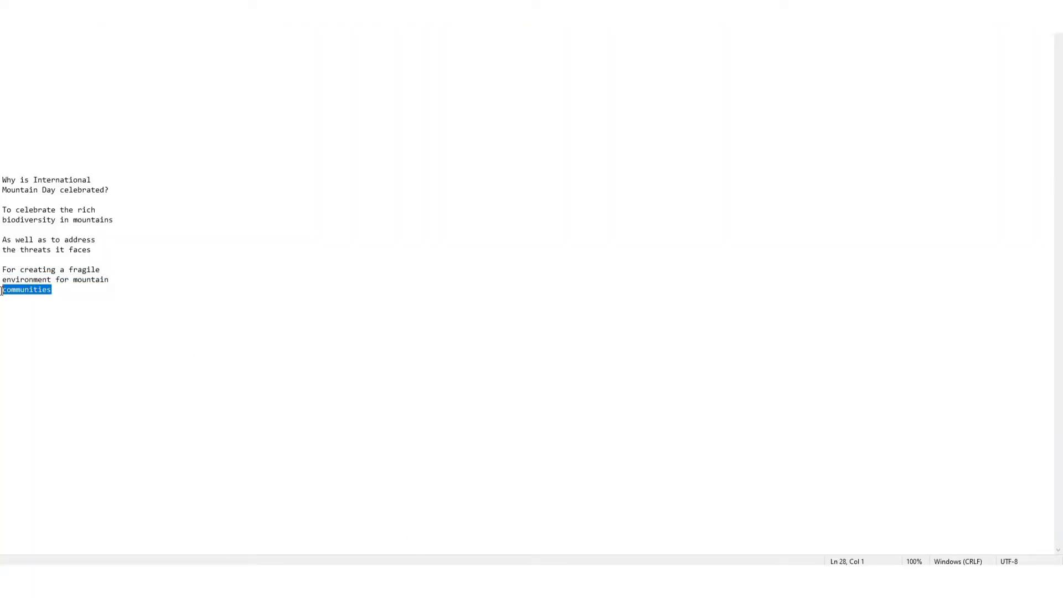
pyautogui.hotkey('alt', 'Tab')
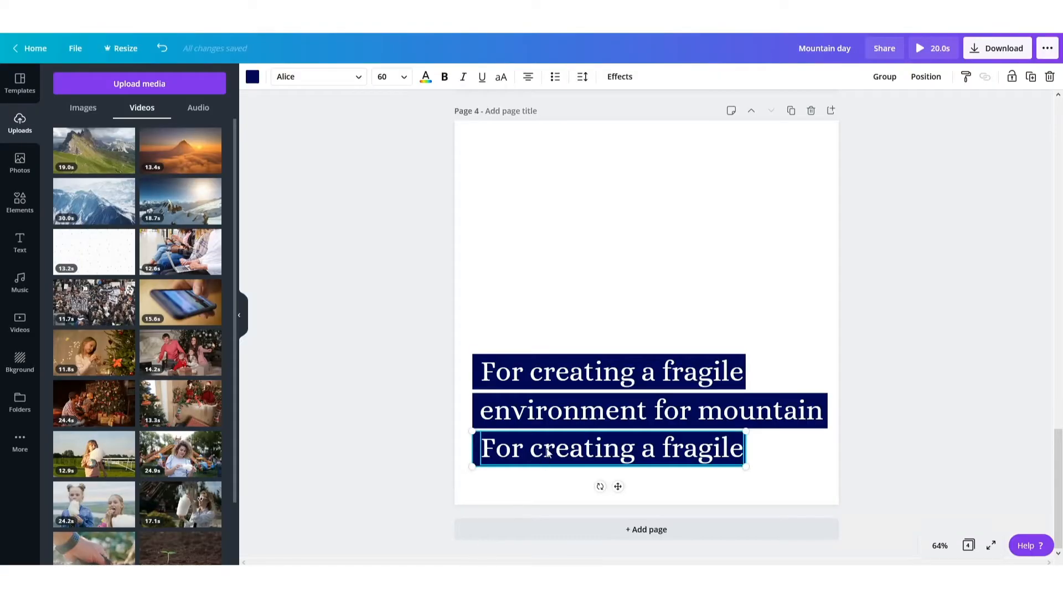
pyautogui.click(724, 475)
pyautogui.click(673, 456)
pyautogui.tripleClick(641, 448)
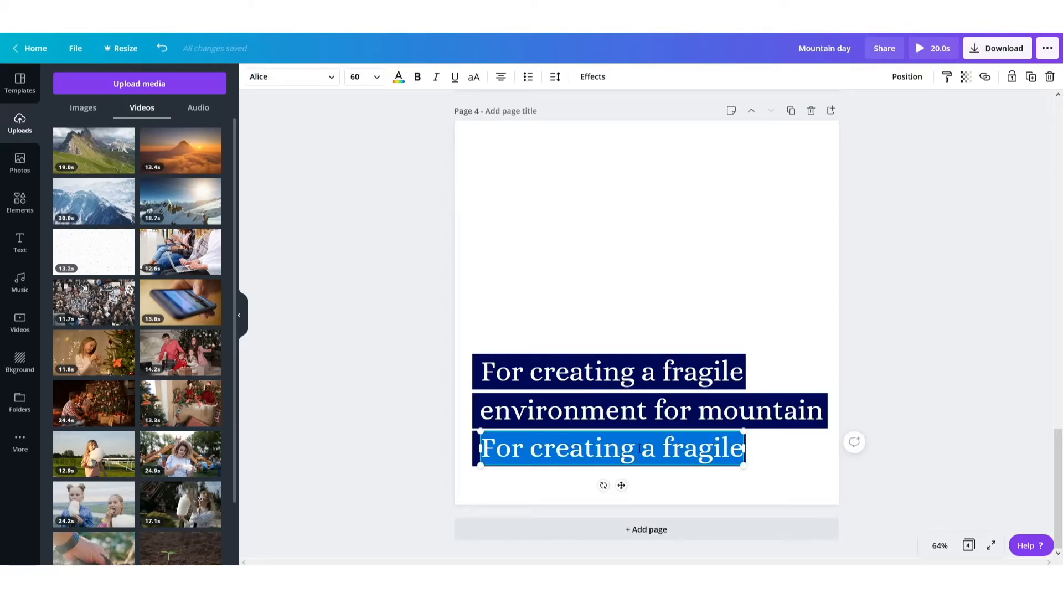
pyautogui.hotkey('ctrl', 'v')
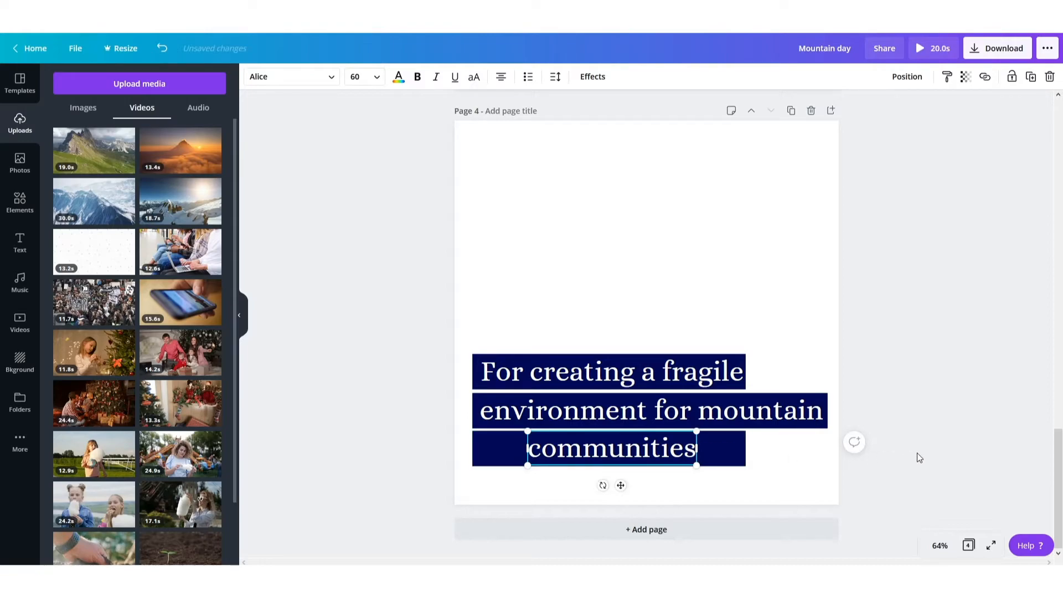
# - Align the "communities" text with the start of the other page 4 headline lines and shorten its navy bar to fit
pyautogui.moveTo(605, 454); pyautogui.dragTo(580, 454)
pyautogui.moveTo(566, 455); pyautogui.dragTo(565, 455)
pyautogui.click(714, 443)
pyautogui.moveTo(747, 448); pyautogui.dragTo(659, 451)
pyautogui.click(965, 349)
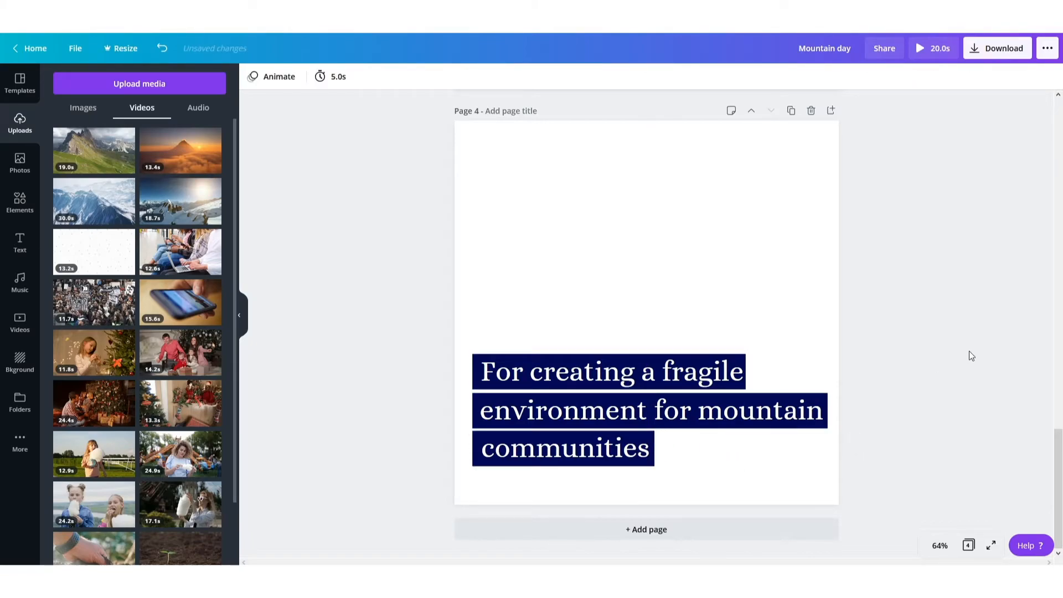
# - Add the 13.4 s sunset mountain clip to page 4, enlarge it to cover the page and place it behind the headline
pyautogui.click(197, 158)
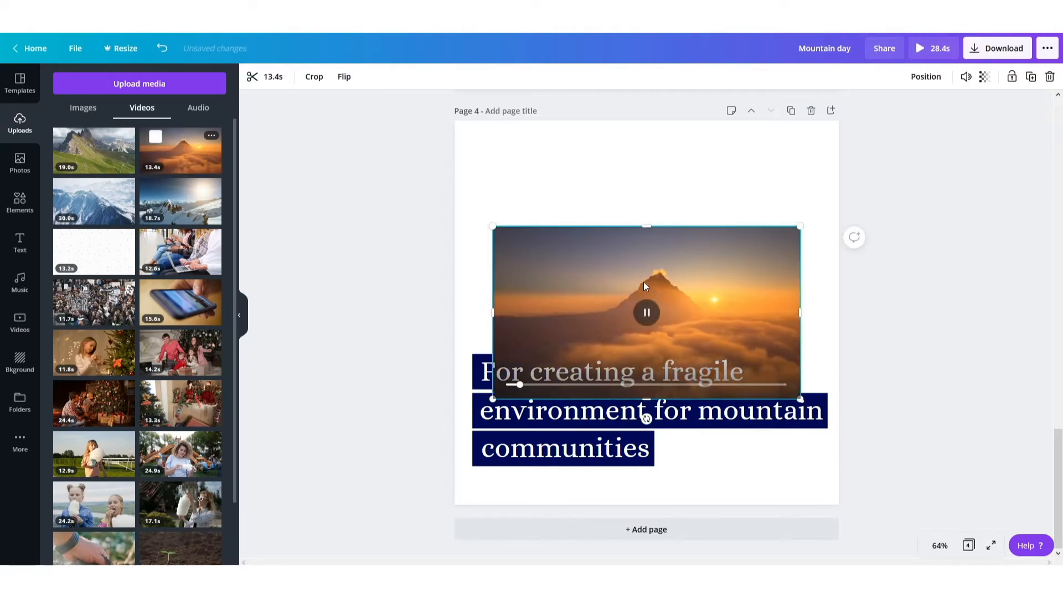
pyautogui.moveTo(492, 227); pyautogui.dragTo(305, 121)
pyautogui.click(930, 77)
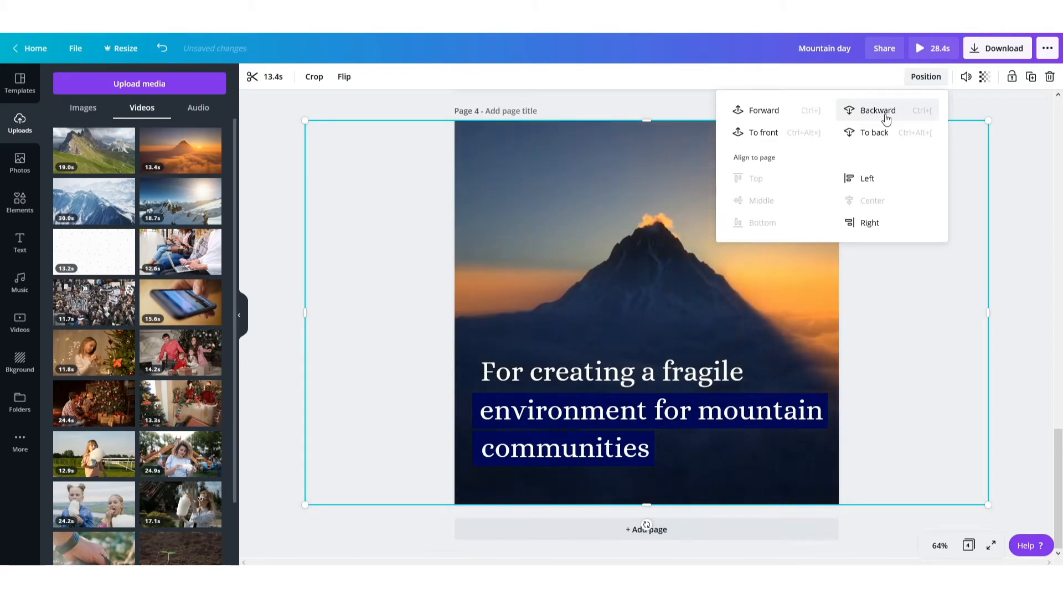
pyautogui.click(886, 116)
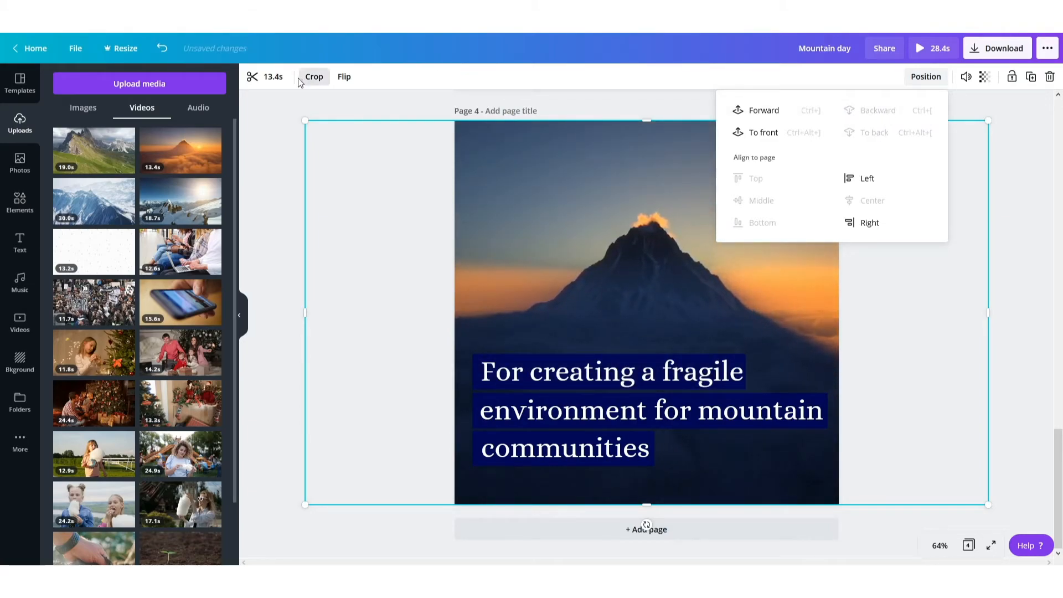
# - Trim the end of page 4's mountain clip so it lasts 5.0 seconds
pyautogui.click(272, 79)
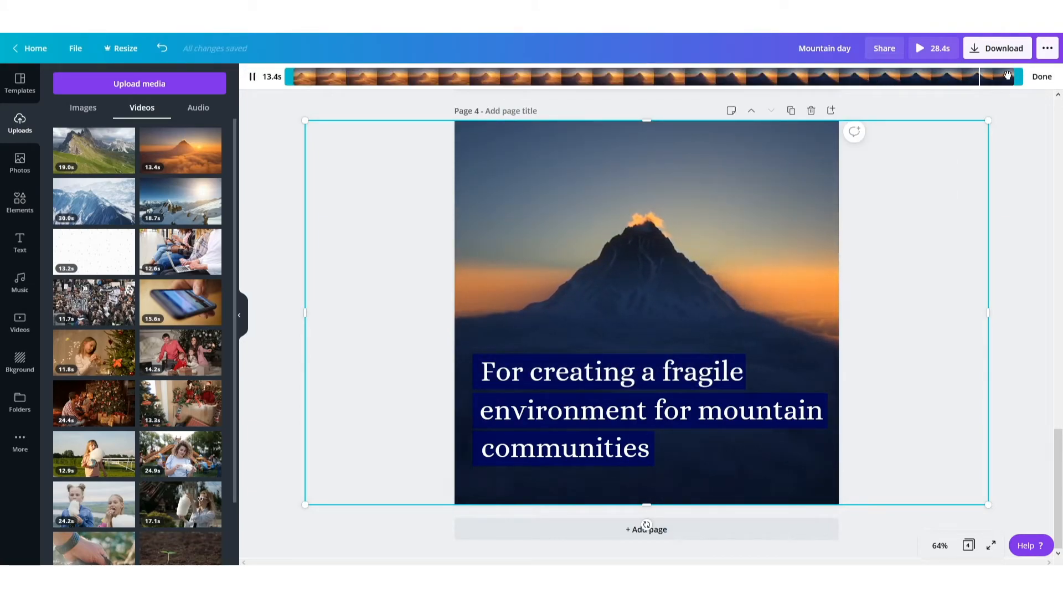
pyautogui.moveTo(1022, 77); pyautogui.dragTo(555, 71)
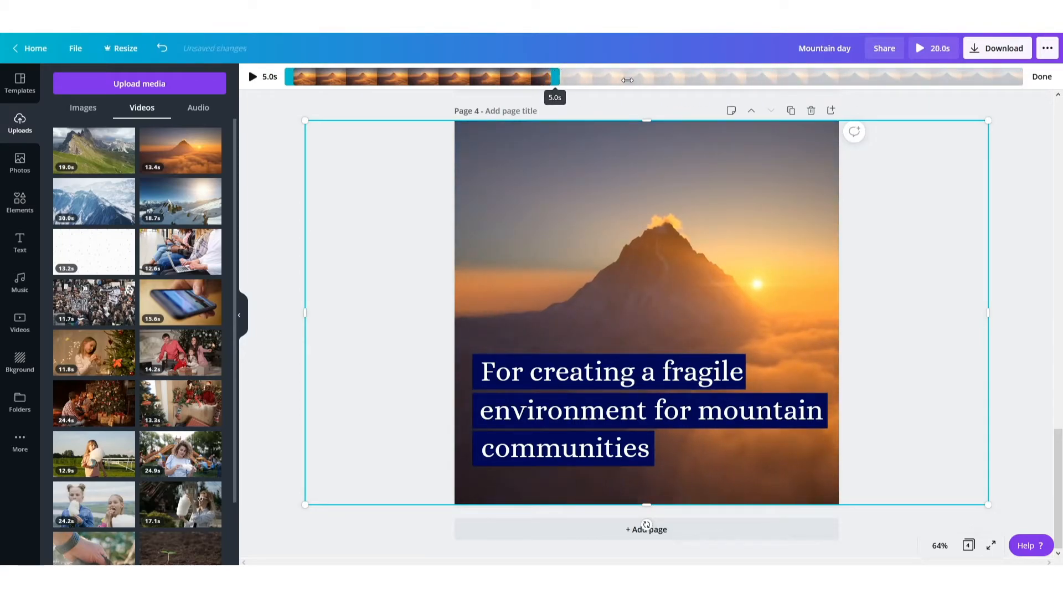
pyautogui.click(1042, 76)
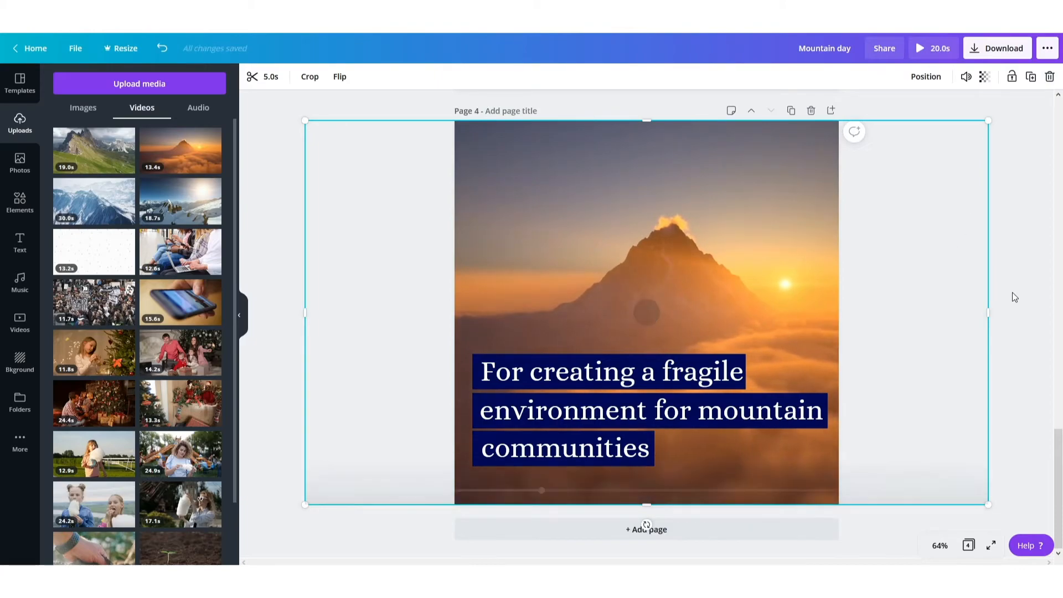
pyautogui.click(1003, 316)
# - Add a fifth page and place the uploaded Logo image on it, enlarged and shifted slightly above the centre
pyautogui.click(685, 530)
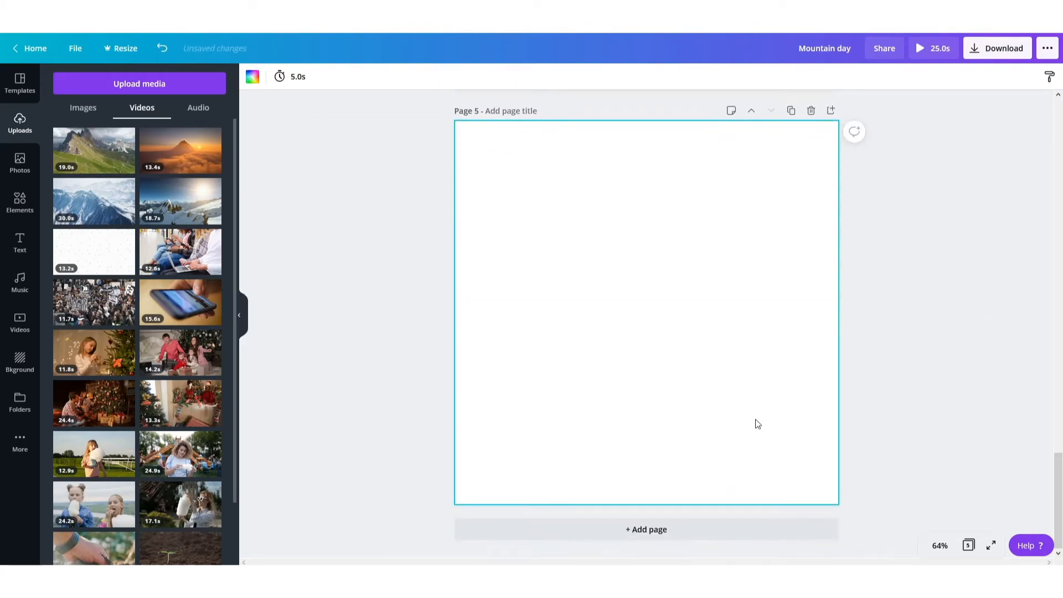
pyautogui.click(82, 112)
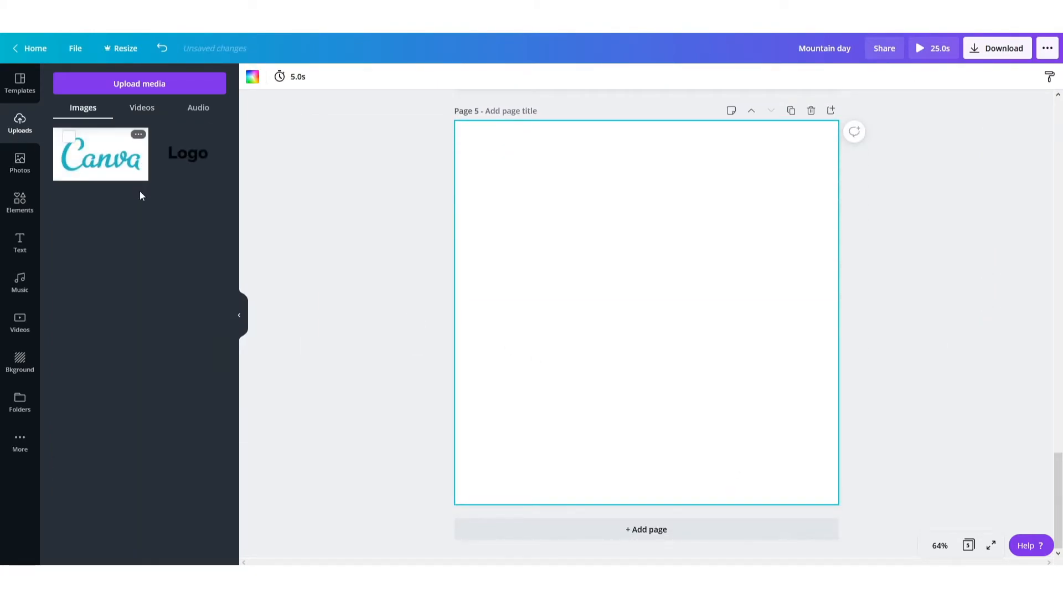
pyautogui.click(188, 164)
pyautogui.press('alt')
pyautogui.press('alt')
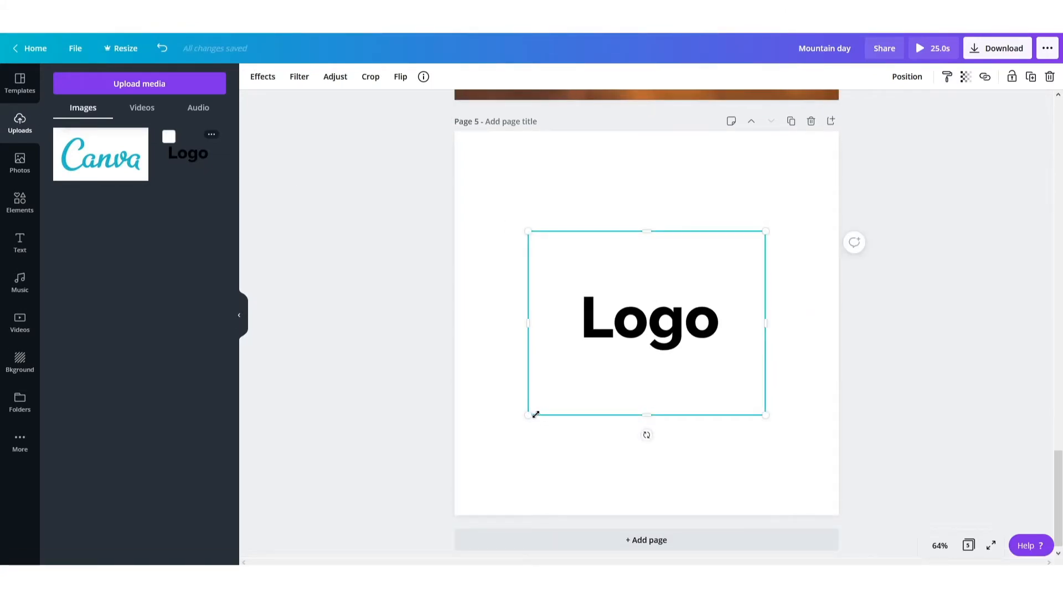
pyautogui.moveTo(528, 416); pyautogui.dragTo(489, 484)
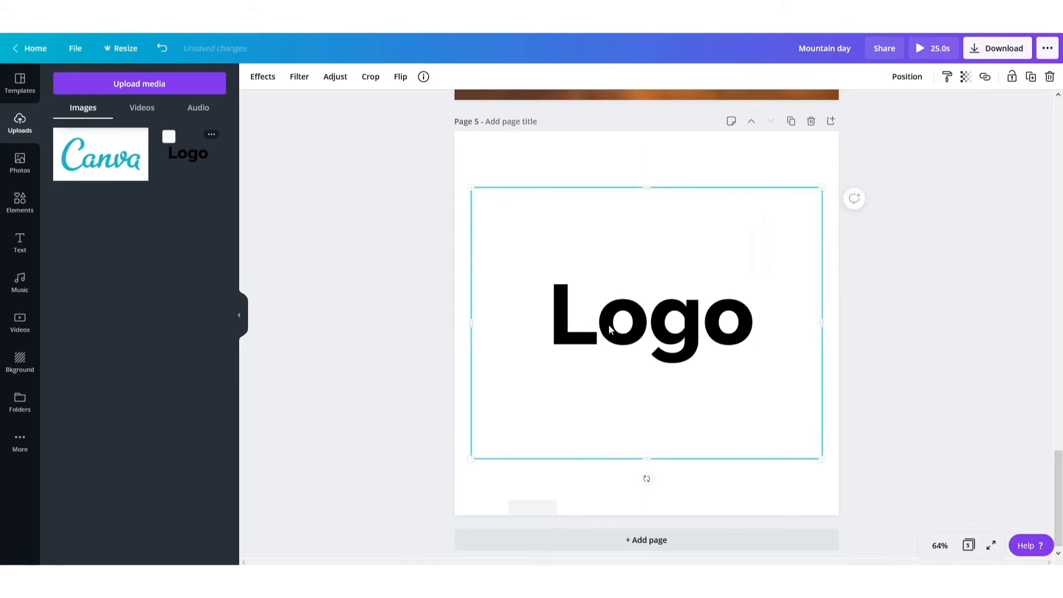
pyautogui.moveTo(646, 315); pyautogui.dragTo(645, 300)
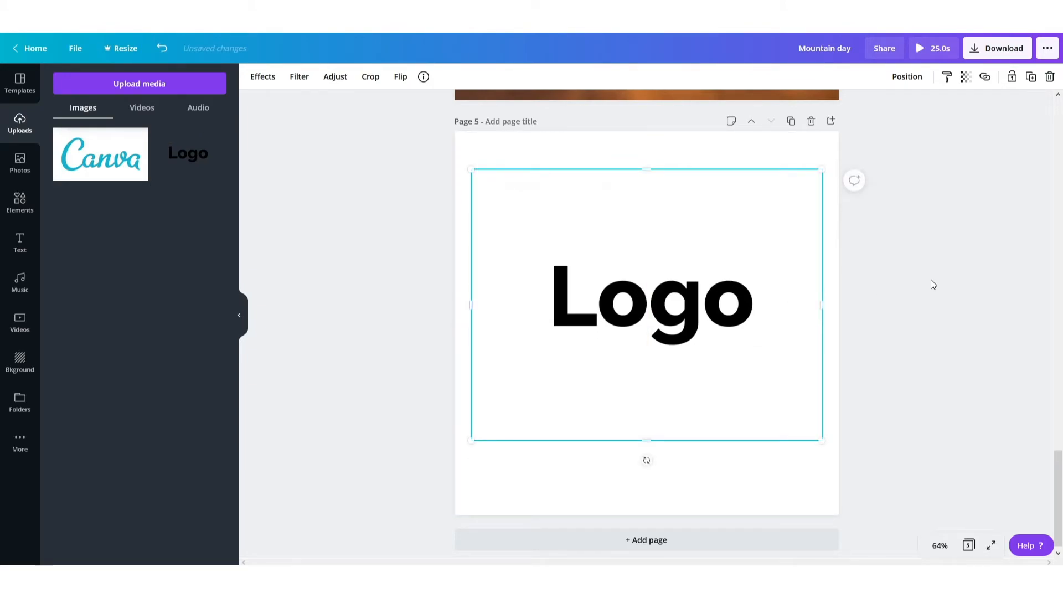
pyautogui.click(930, 283)
# - Add a subheading text box just below the logo on page 5 and colour its text black
pyautogui.click(21, 243)
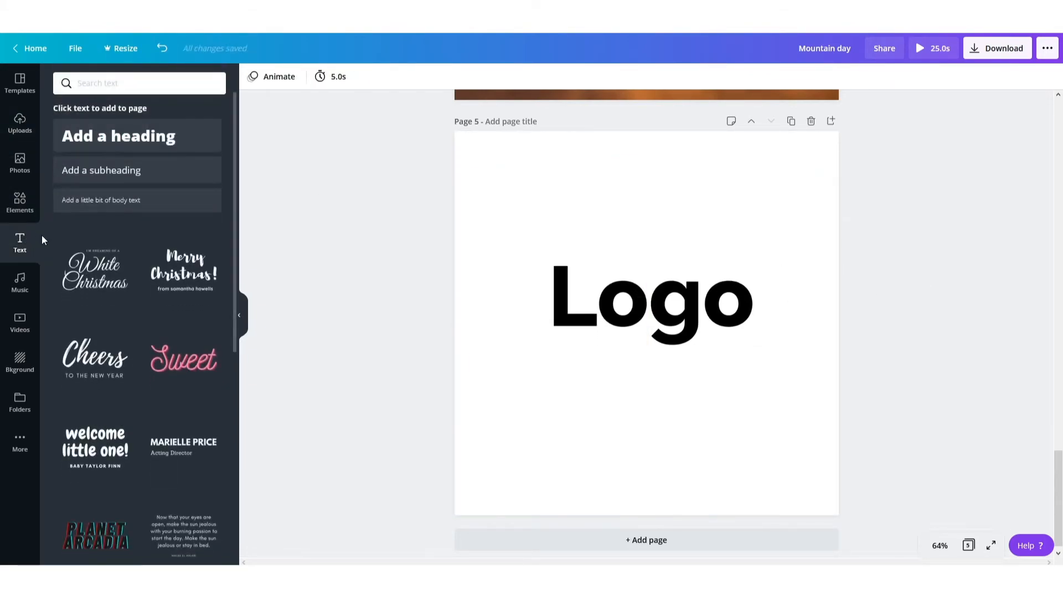
pyautogui.click(107, 181)
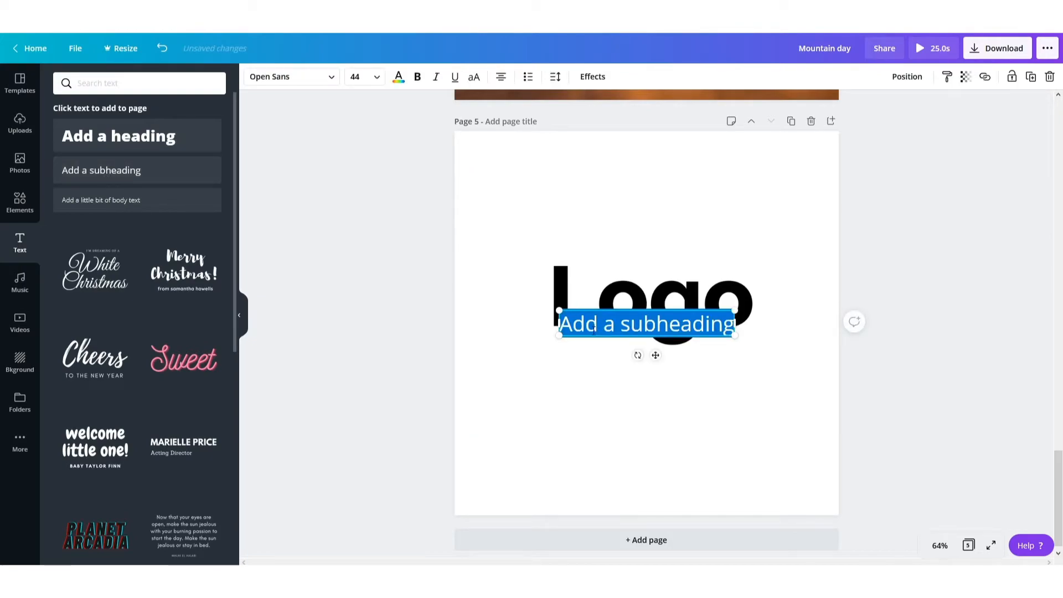
pyautogui.click(753, 354)
pyautogui.click(604, 328)
pyautogui.moveTo(603, 328); pyautogui.dragTo(599, 378)
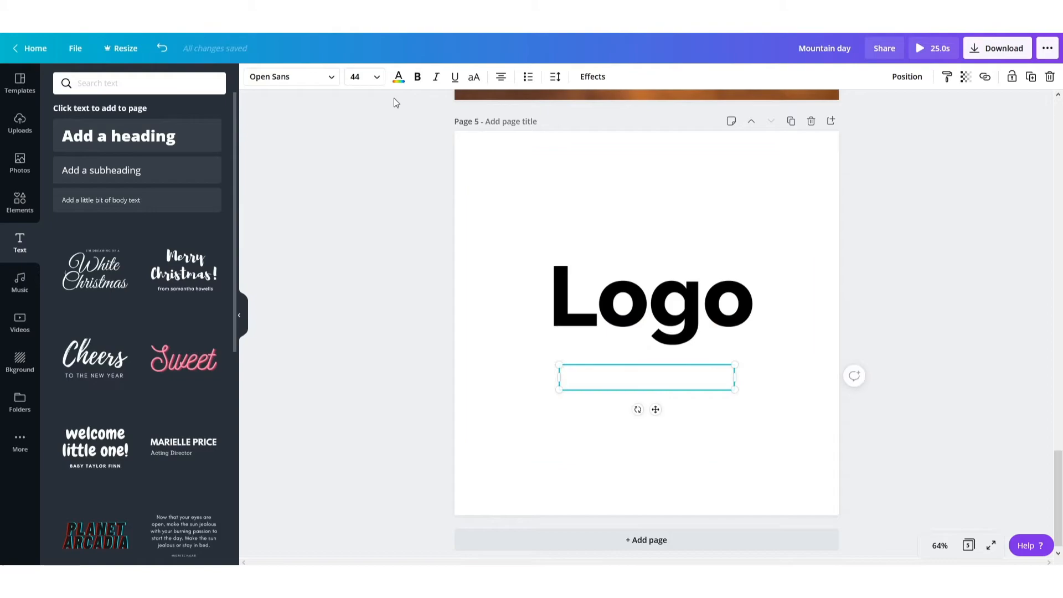
pyautogui.click(398, 78)
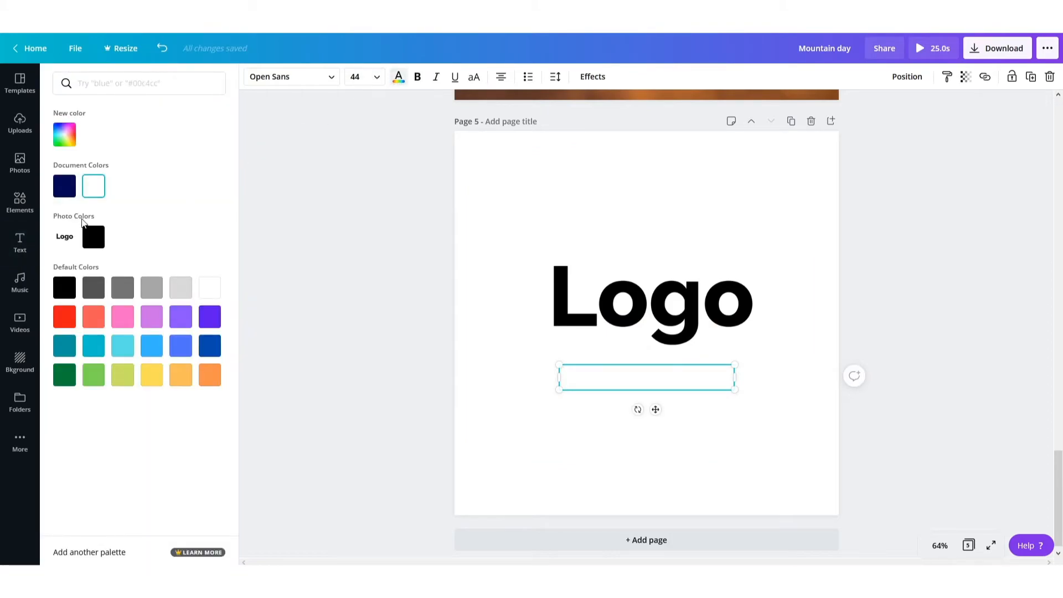
pyautogui.click(86, 239)
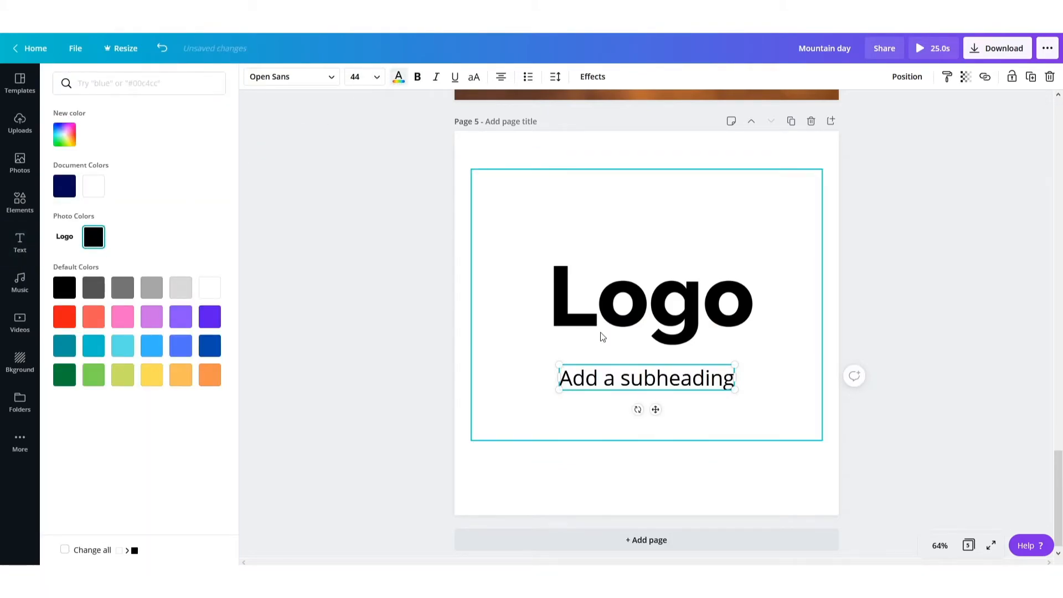
pyautogui.click(358, 78)
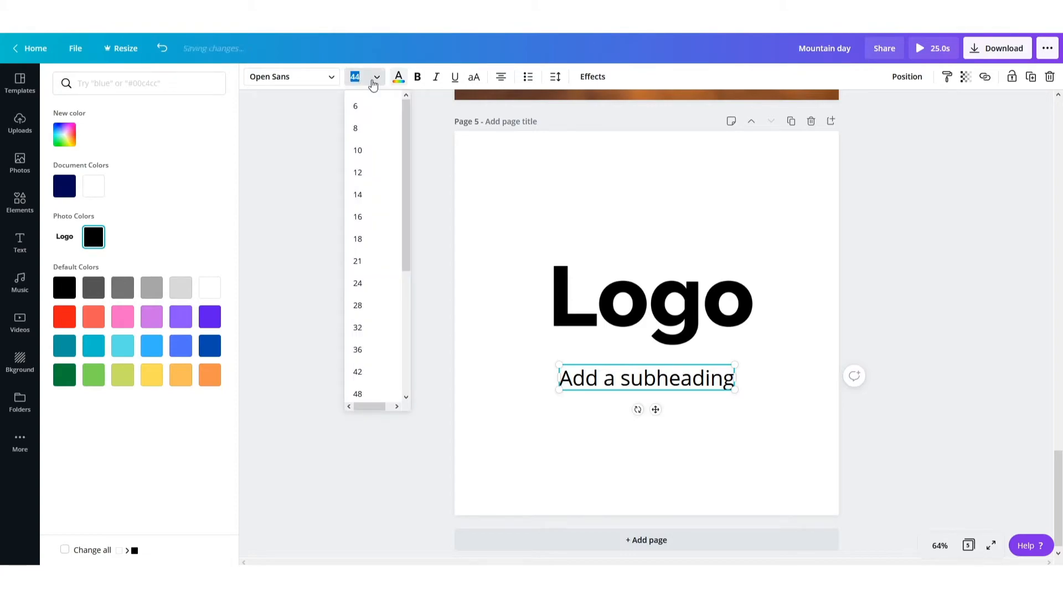
pyautogui.write('35')
pyautogui.press('Return')
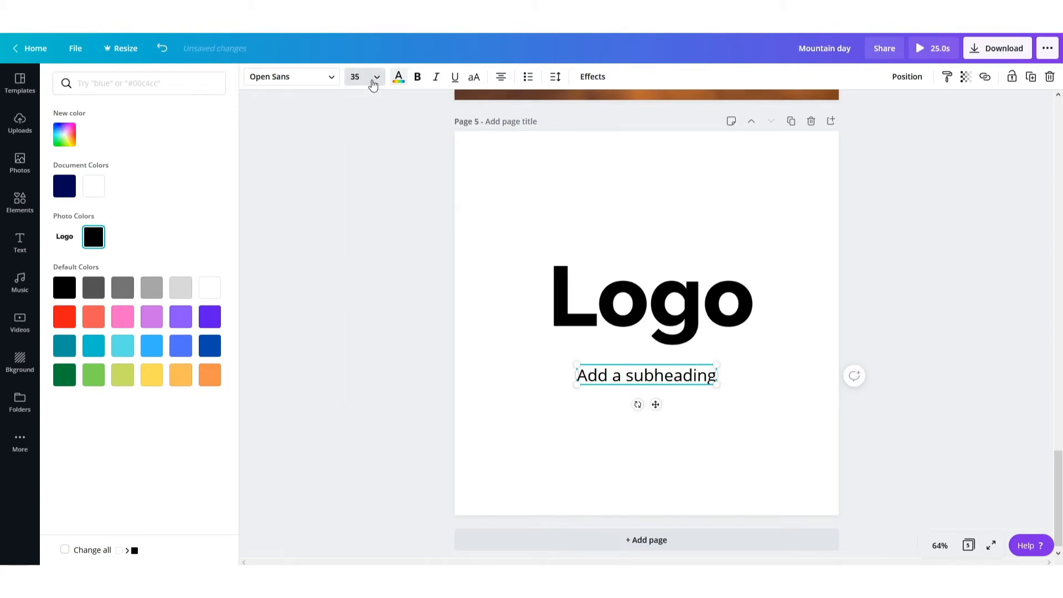
pyautogui.tripleClick(626, 380)
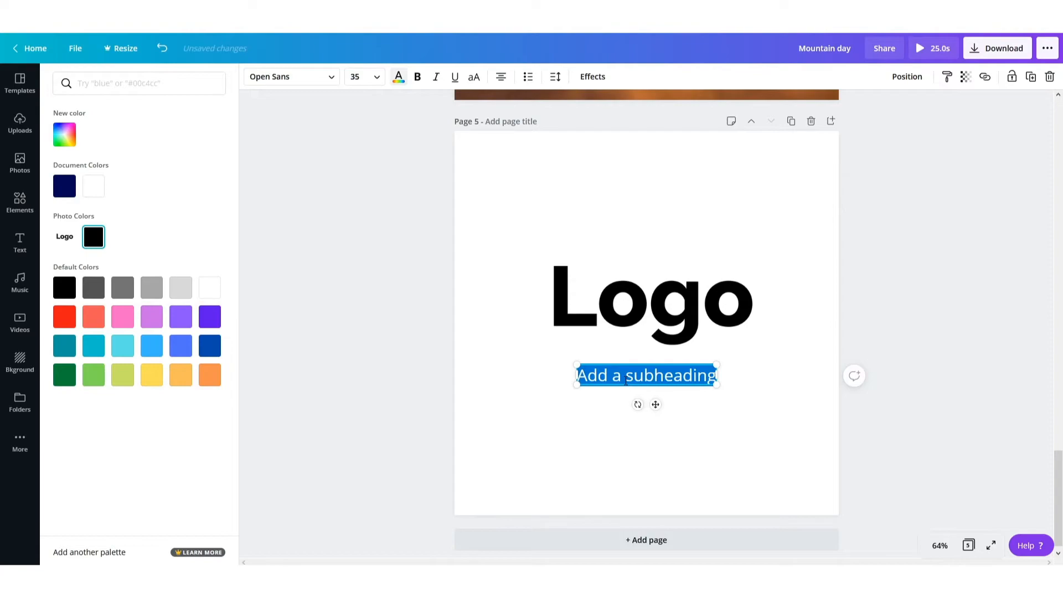
pyautogui.write('www.logo.com')
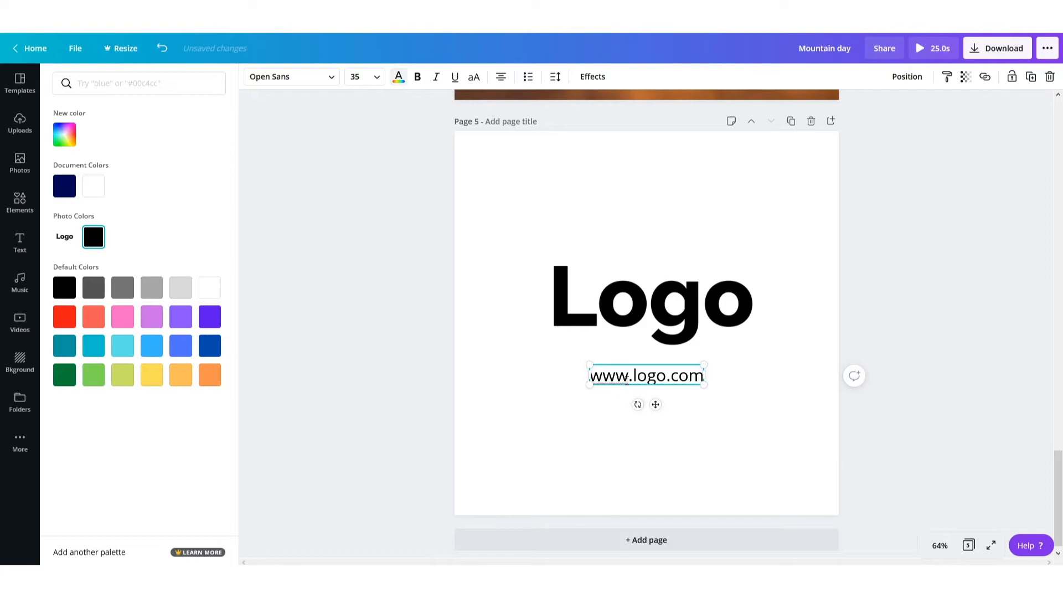
pyautogui.click(959, 275)
# - Add the uploaded Logo image to page 1, shrink it and place it in the page's top-right corner
pyautogui.scroll(7, 929, 261)
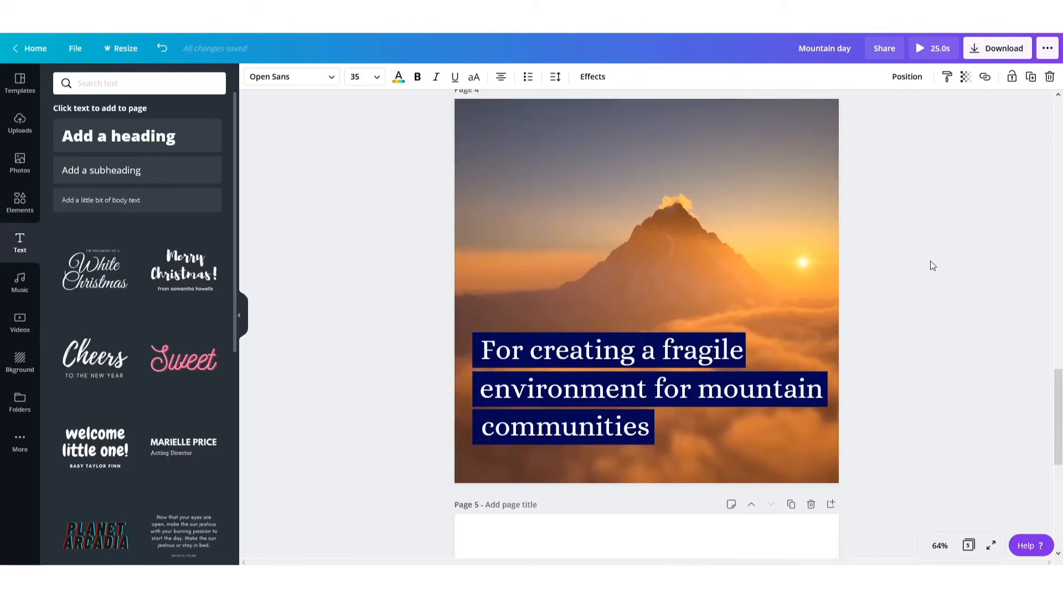
pyautogui.scroll(10, 931, 261)
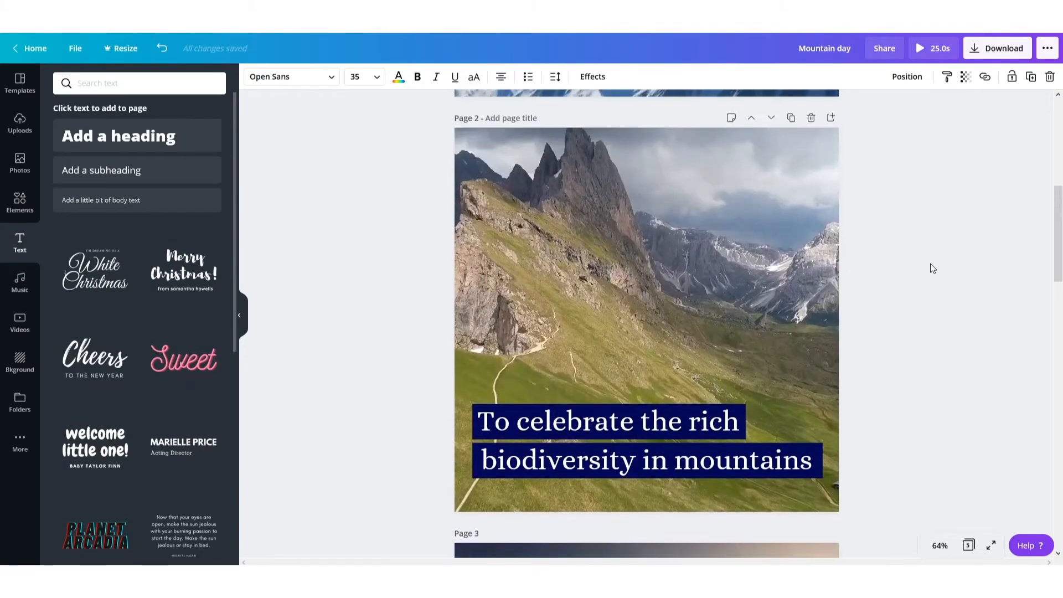
pyautogui.scroll(7, 929, 265)
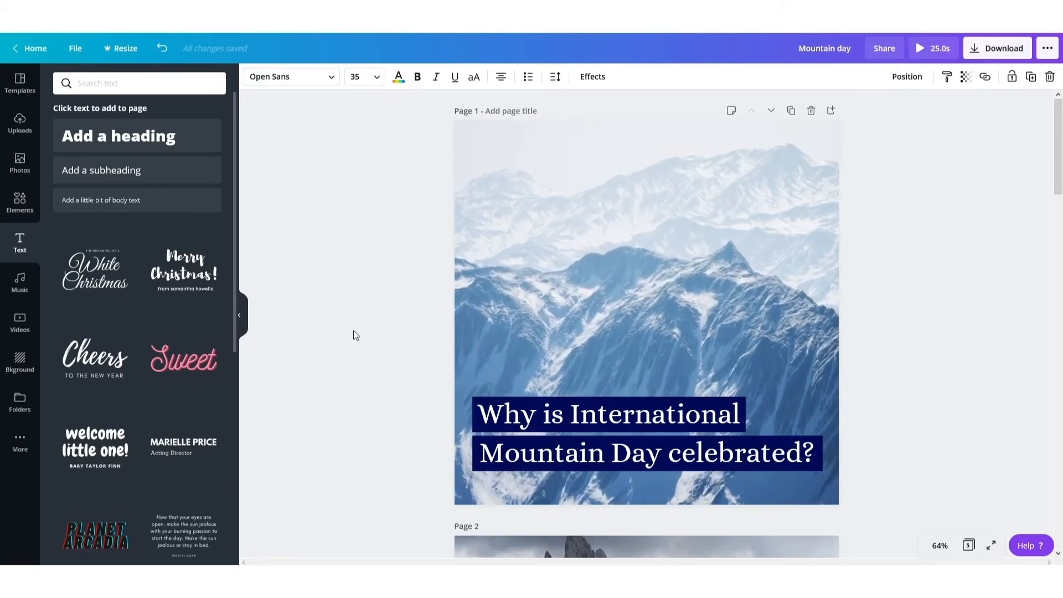
pyautogui.click(20, 123)
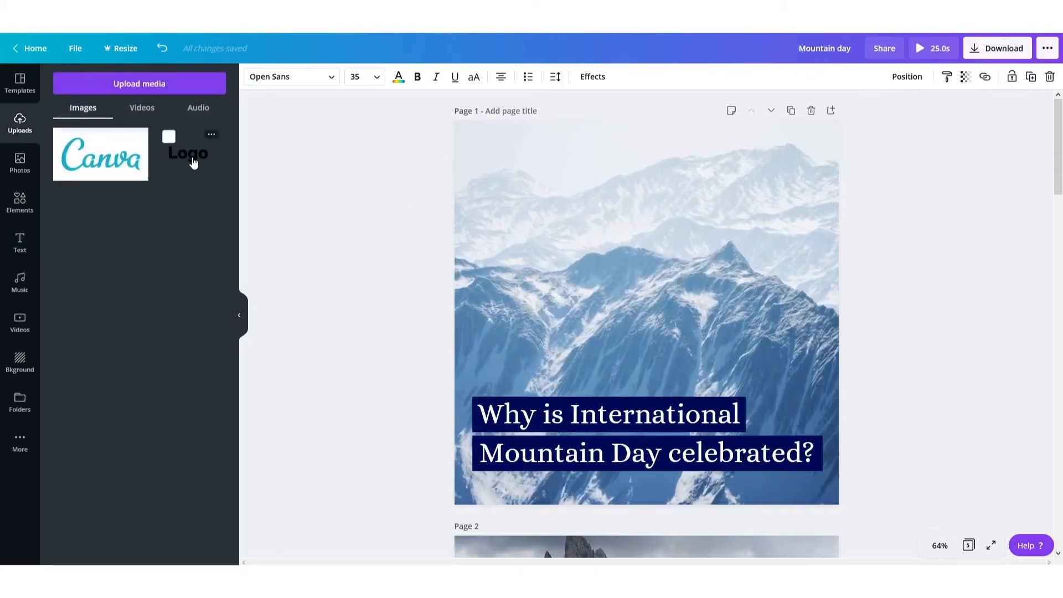
pyautogui.click(193, 162)
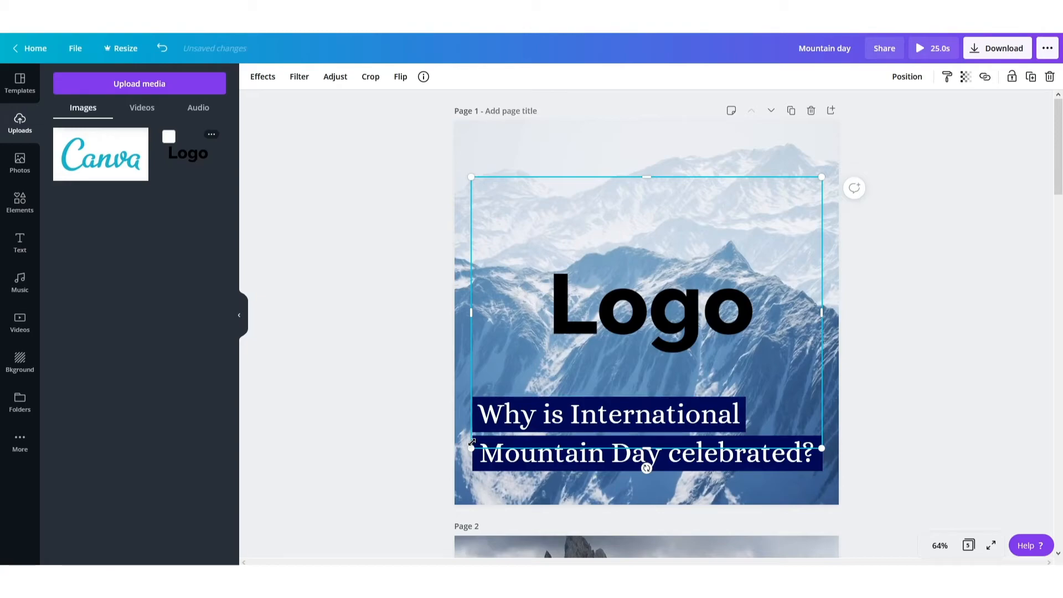
pyautogui.moveTo(472, 446); pyautogui.dragTo(575, 308)
pyautogui.moveTo(662, 310); pyautogui.dragTo(802, 154)
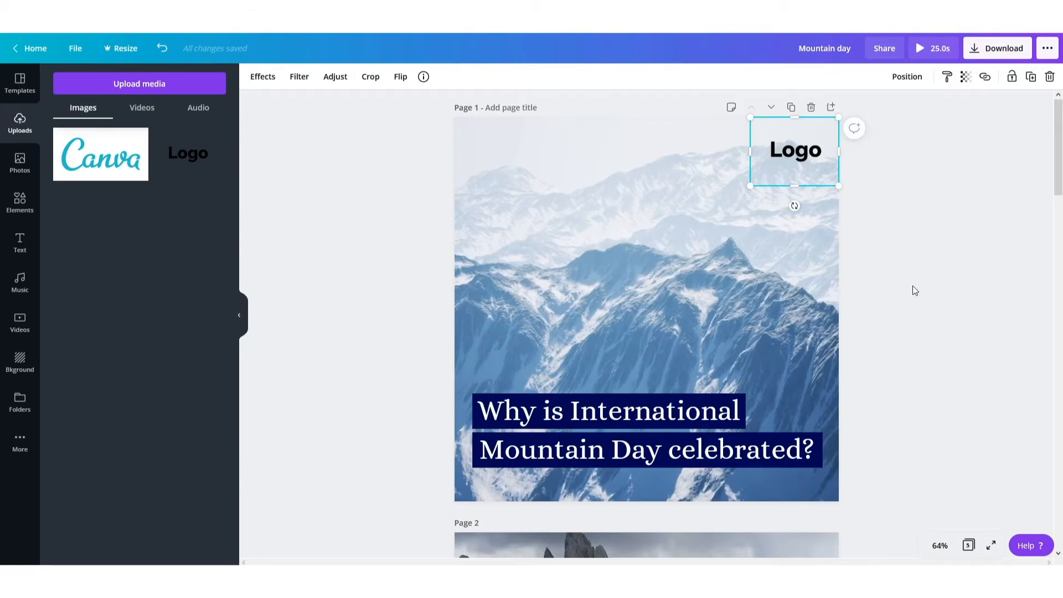
# - Copy page 1's small logo to the same top-right corner of pages 2, 3 and 4
pyautogui.scroll(-5, 912, 286)
pyautogui.click(818, 311)
pyautogui.click(825, 311)
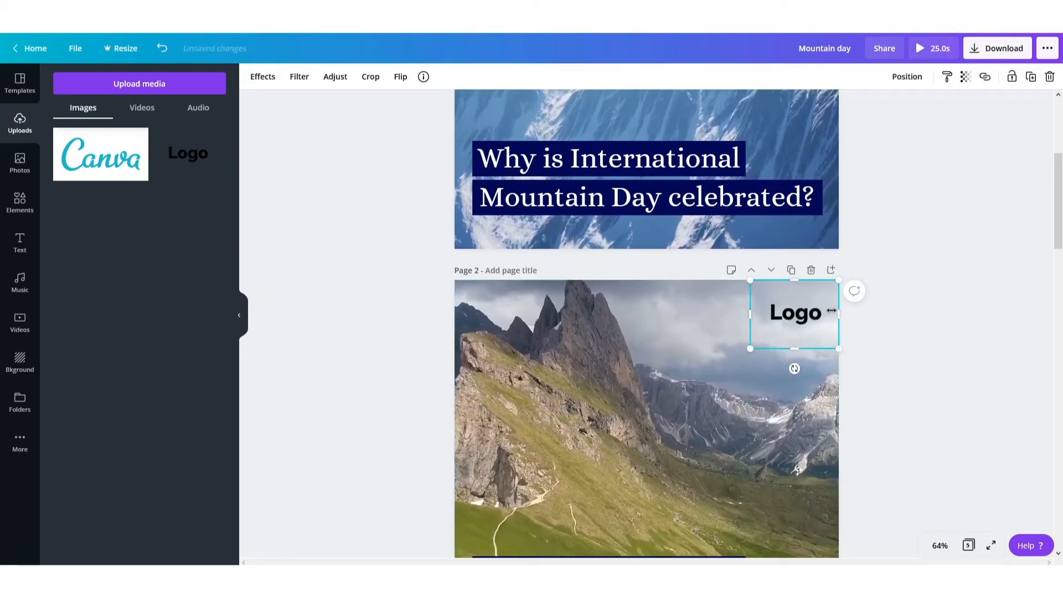
pyautogui.scroll(-5, 922, 290)
pyautogui.click(802, 450)
pyautogui.hotkey('ctrl', 'v')
pyautogui.scroll(-5, 907, 380)
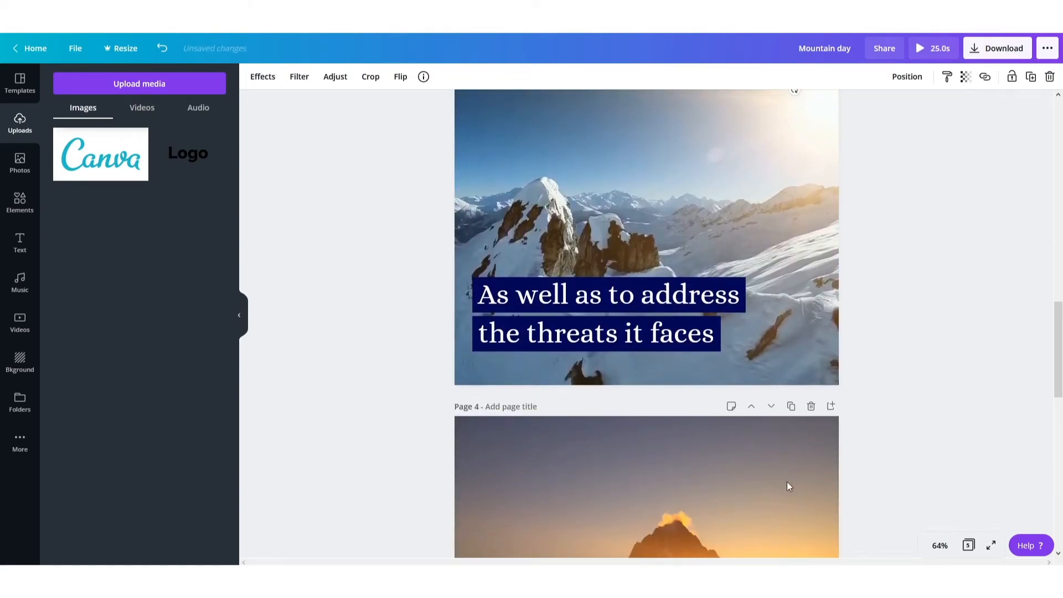
pyautogui.click(817, 459)
pyautogui.hotkey('ctrl', 'v')
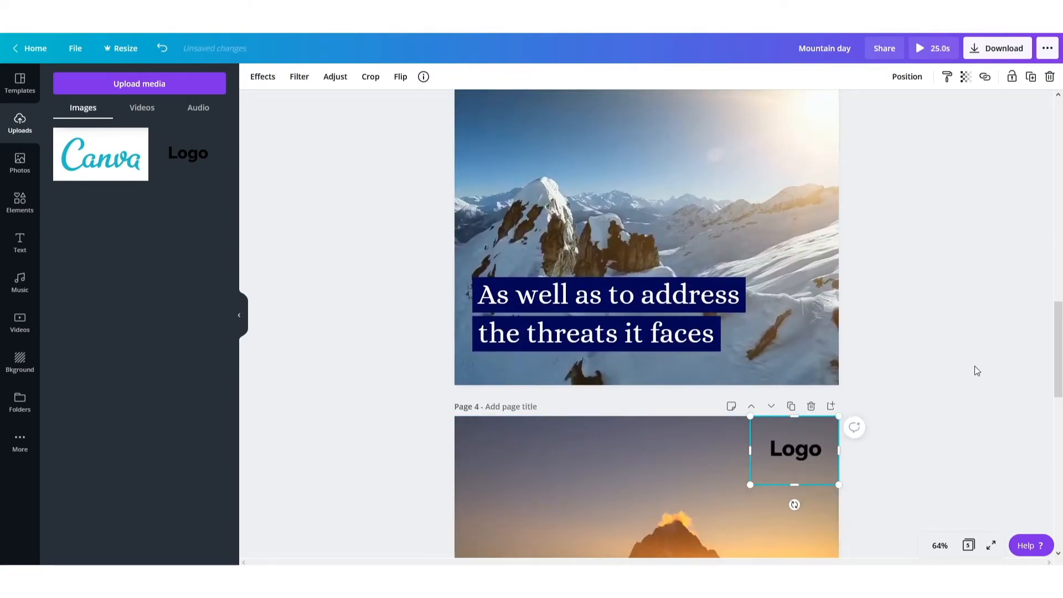
pyautogui.click(975, 367)
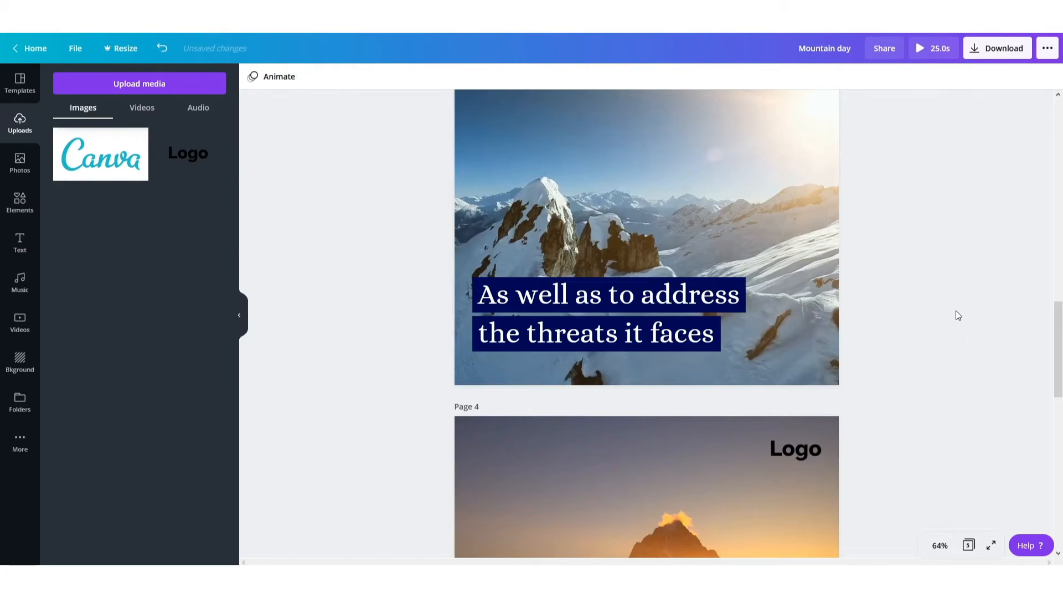
# - Apply the Pan animation to page 1 and go on to page 2
pyautogui.scroll(8, 959, 313)
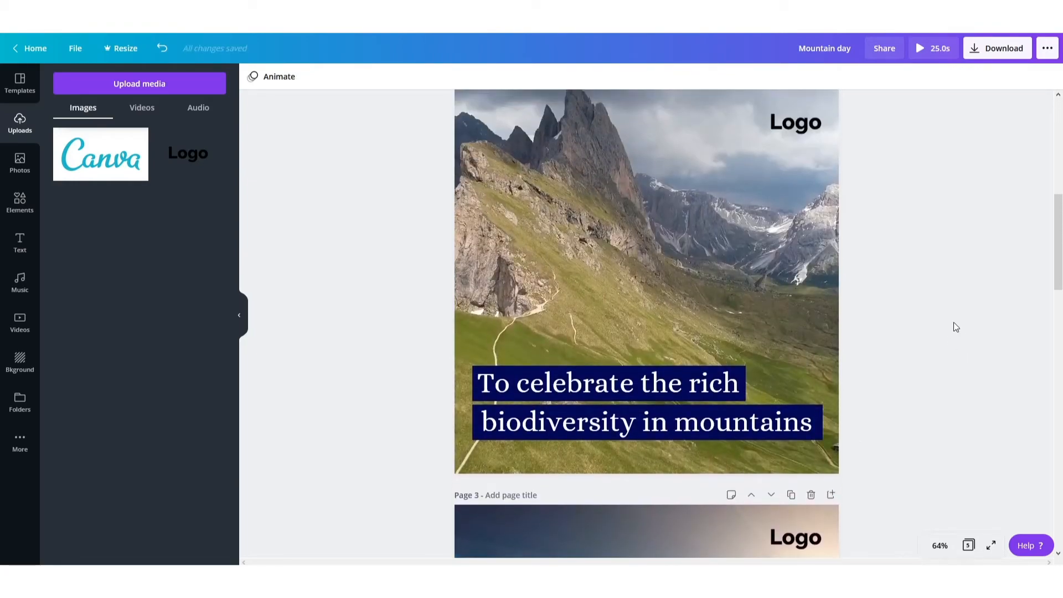
pyautogui.scroll(8, 954, 323)
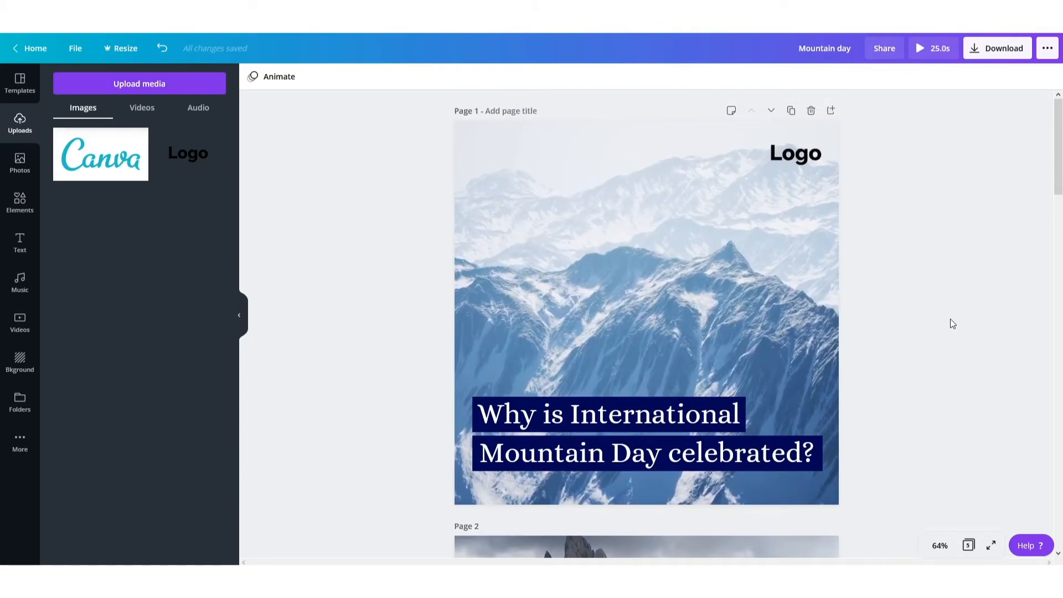
pyautogui.click(285, 83)
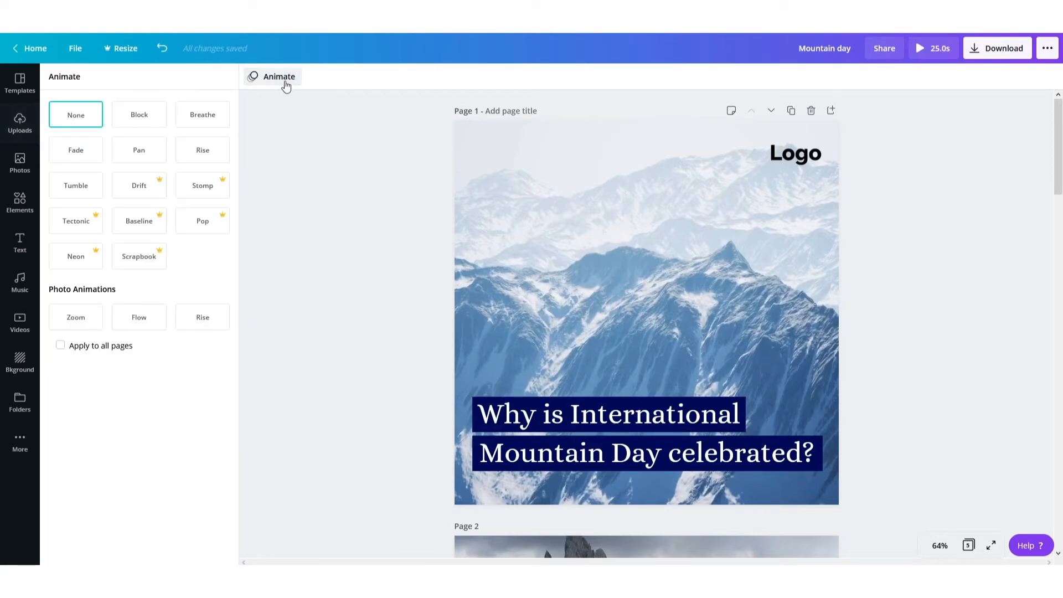
pyautogui.click(142, 153)
pyautogui.scroll(-2, 381, 279)
pyautogui.scroll(-3, 381, 279)
pyautogui.click(770, 427)
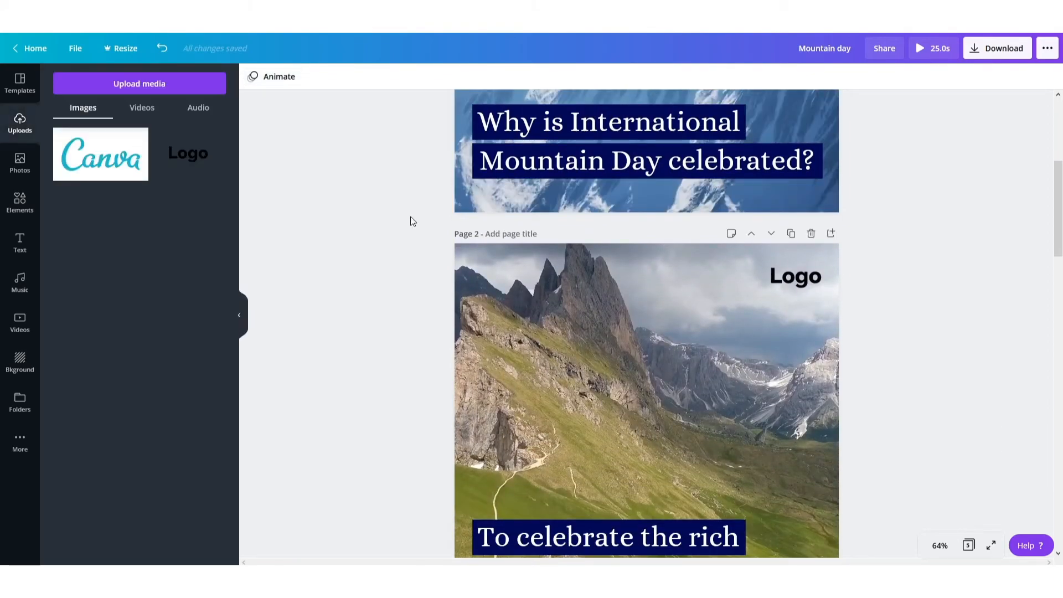
# - Apply the Rise animation to page 2 and the Pan animation to page 3
pyautogui.click(277, 89)
pyautogui.click(202, 150)
pyautogui.scroll(-12, 383, 257)
pyautogui.click(736, 280)
pyautogui.click(269, 76)
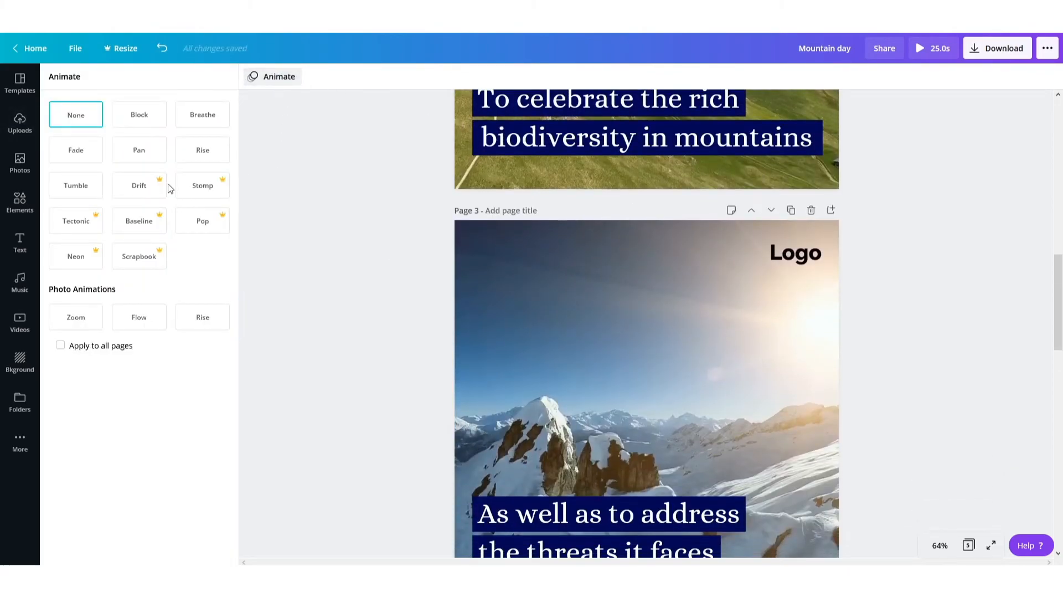
pyautogui.click(145, 155)
# - Apply the Rise animation to page 4 and to the closing logo page 5
pyautogui.scroll(-6, 385, 277)
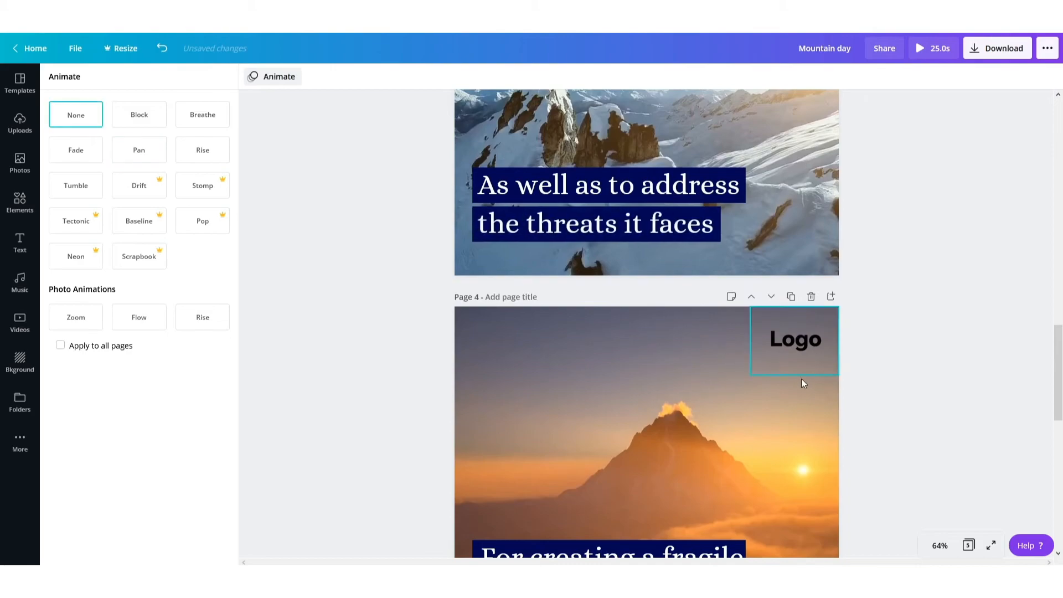
pyautogui.click(444, 218)
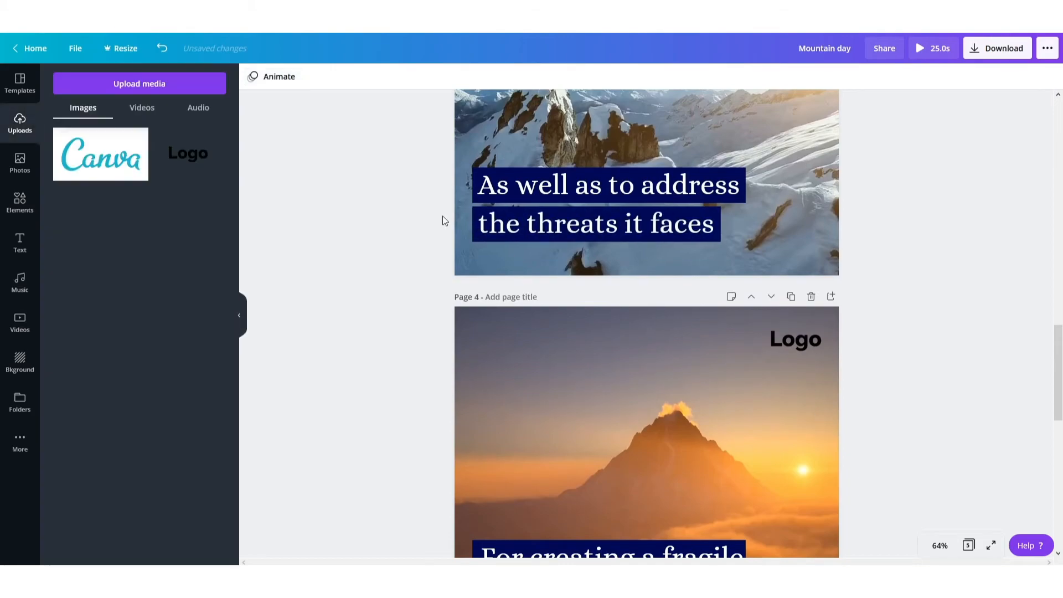
pyautogui.click(275, 77)
pyautogui.click(201, 150)
pyautogui.scroll(-9, 335, 271)
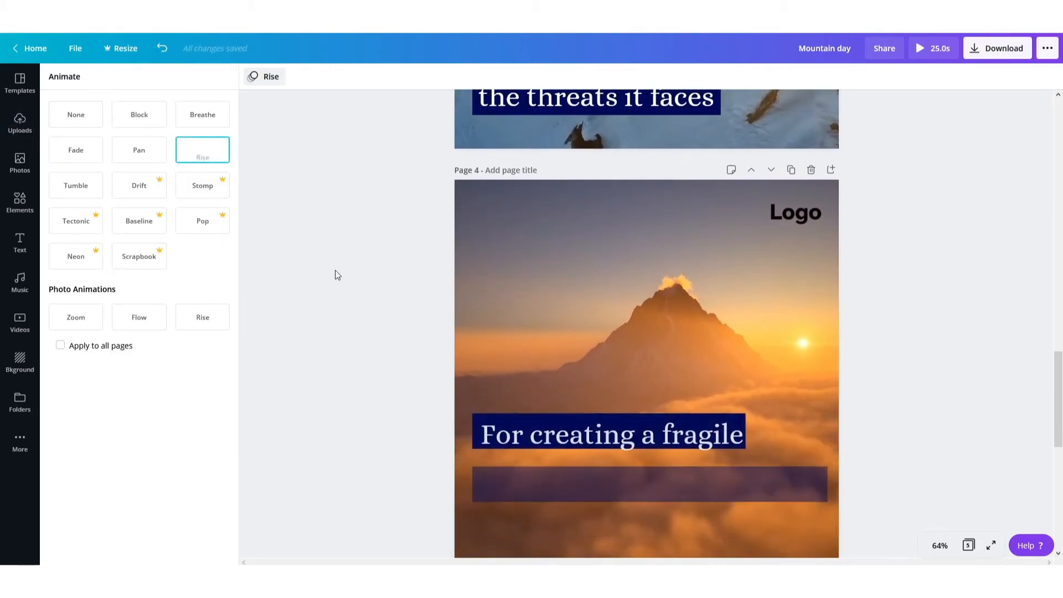
pyautogui.click(474, 303)
pyautogui.click(477, 270)
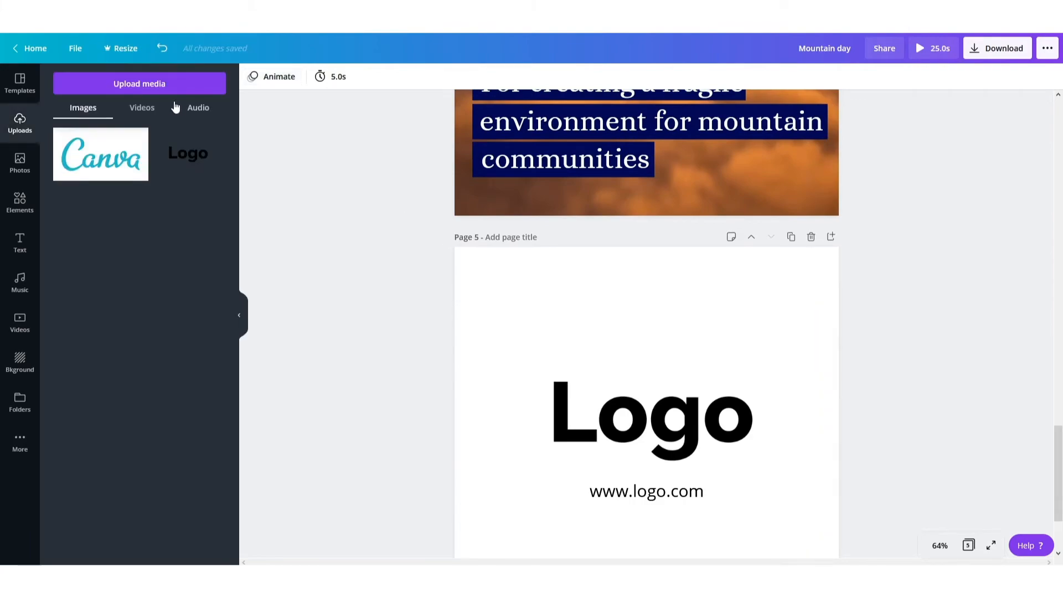
pyautogui.click(275, 77)
pyautogui.click(191, 153)
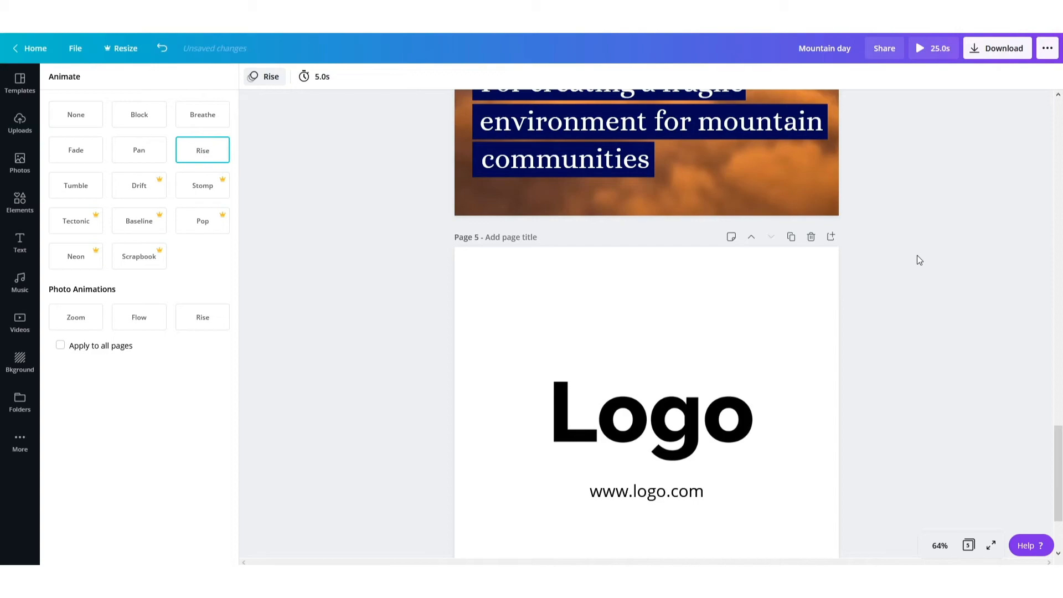
# - Preview the whole video to check the animations on all pages, and close the preview
pyautogui.click(918, 256)
pyautogui.scroll(8, 917, 238)
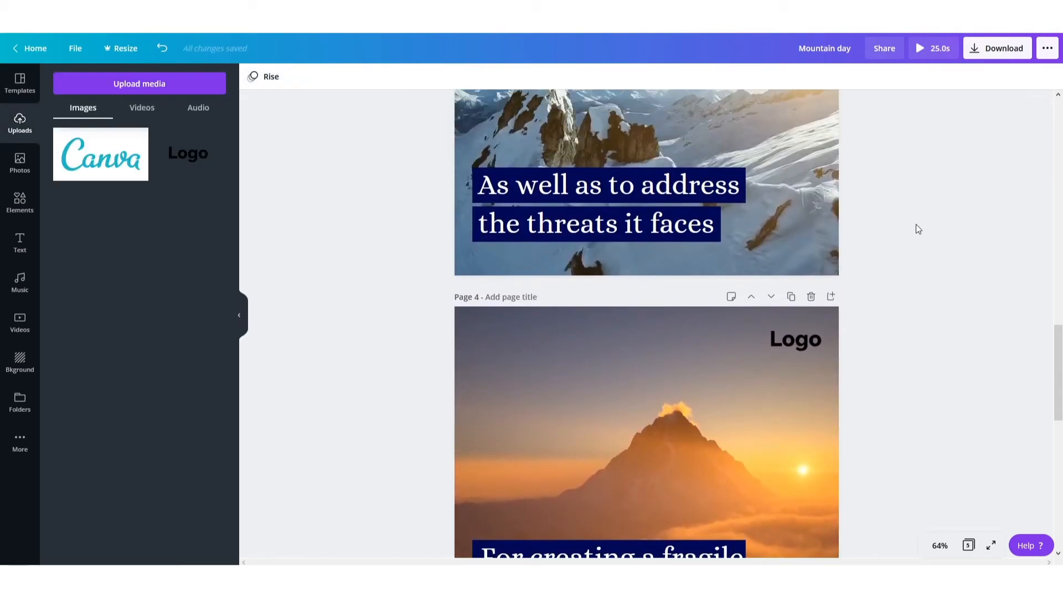
pyautogui.scroll(2, 916, 221)
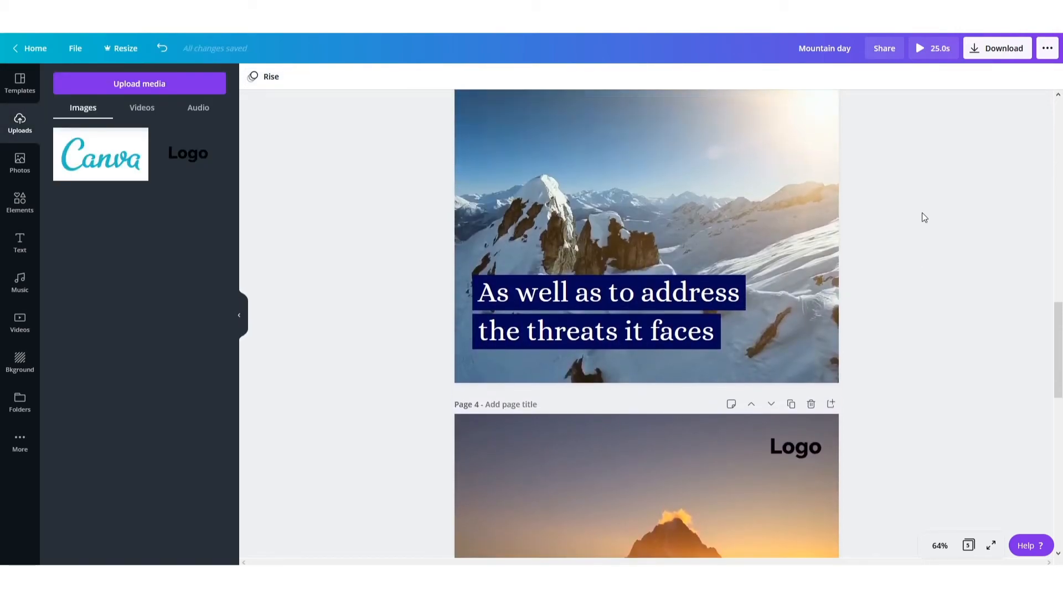
pyautogui.click(926, 52)
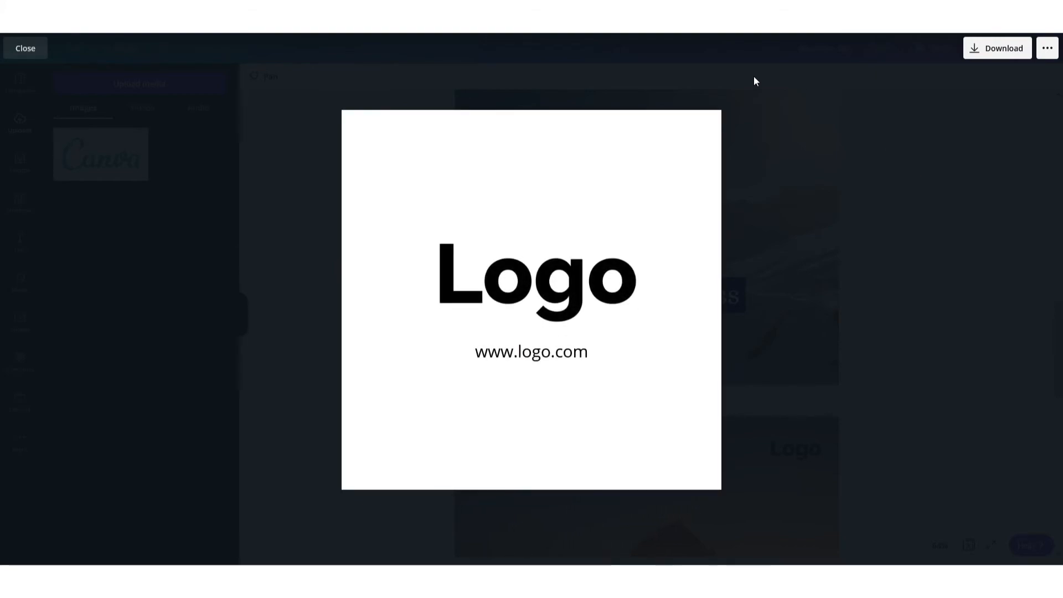
pyautogui.click(25, 49)
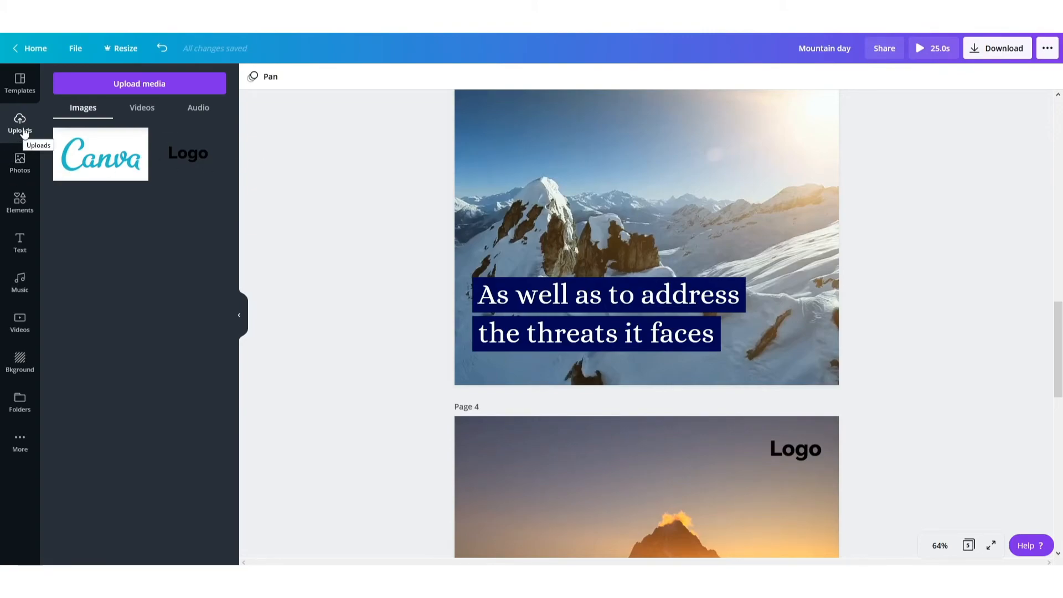
# - Try the Morning Snowflake track from the music library as the video's background audio, and delete it again
pyautogui.click(200, 109)
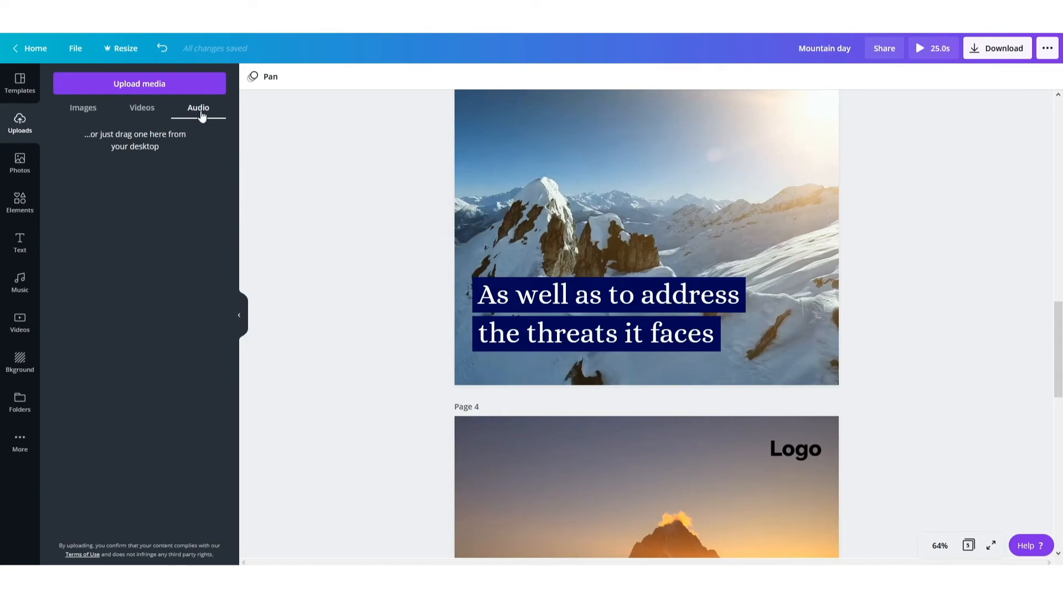
pyautogui.click(20, 284)
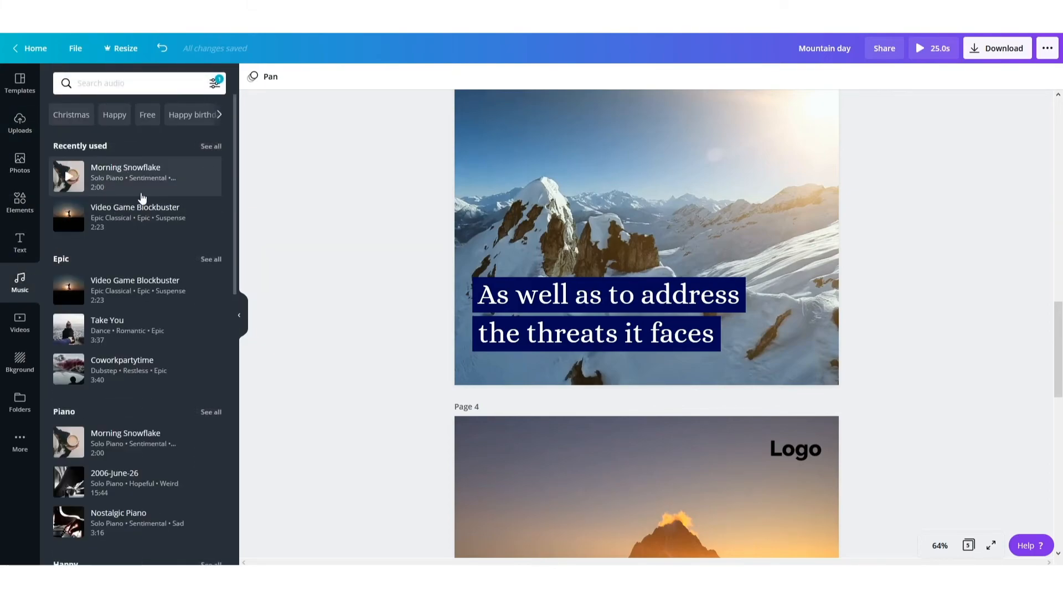
pyautogui.click(123, 180)
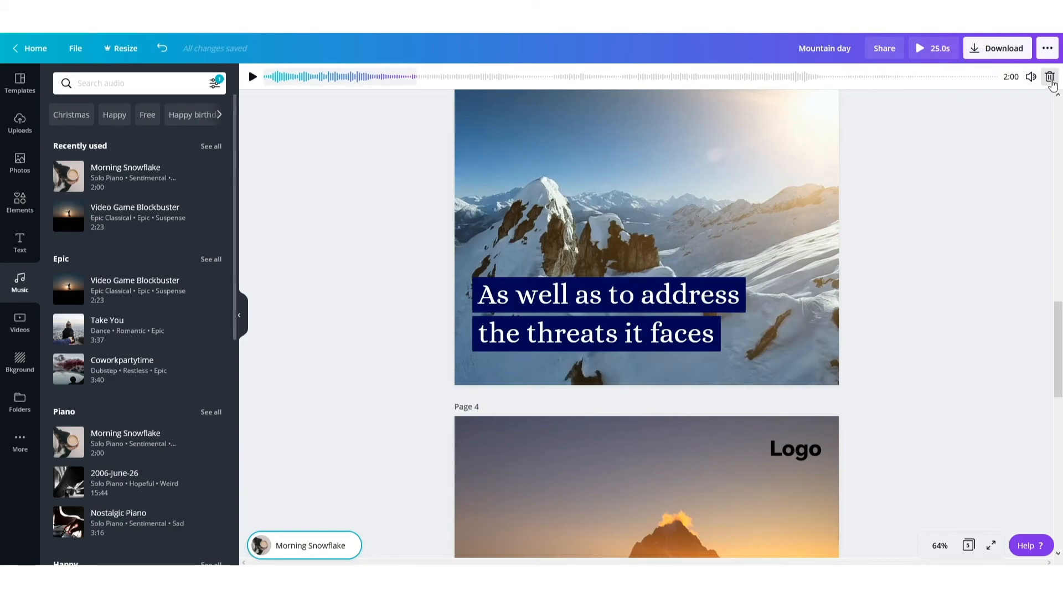
pyautogui.click(1050, 77)
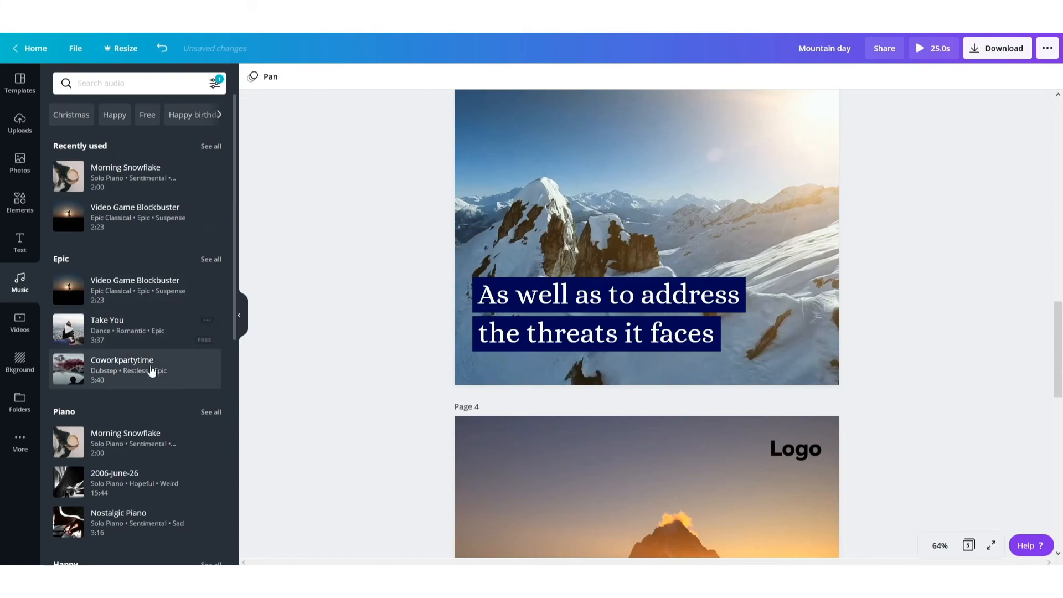
pyautogui.scroll(-5, 152, 437)
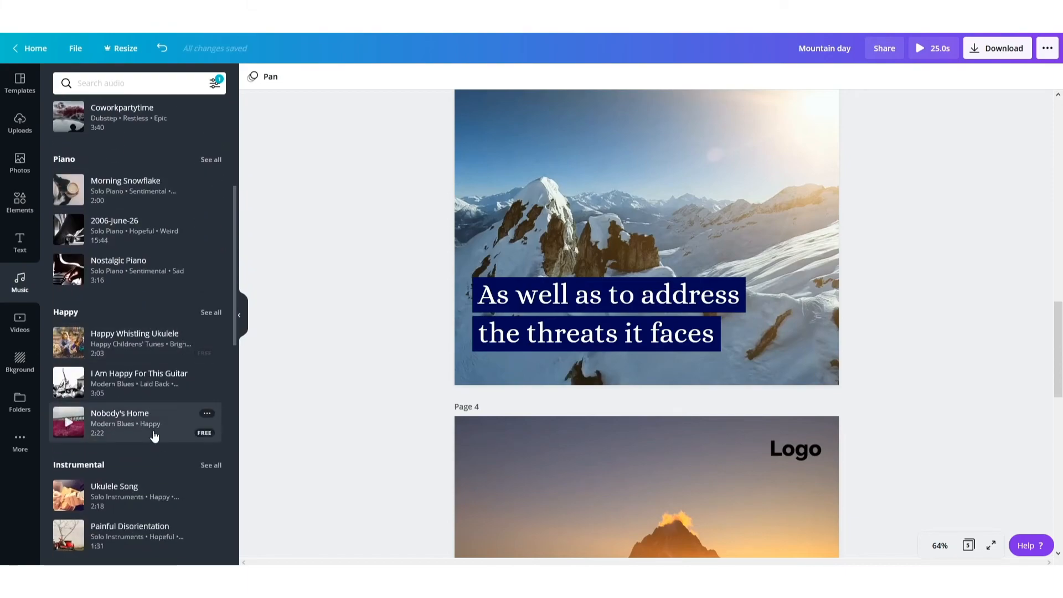
pyautogui.scroll(5, 152, 437)
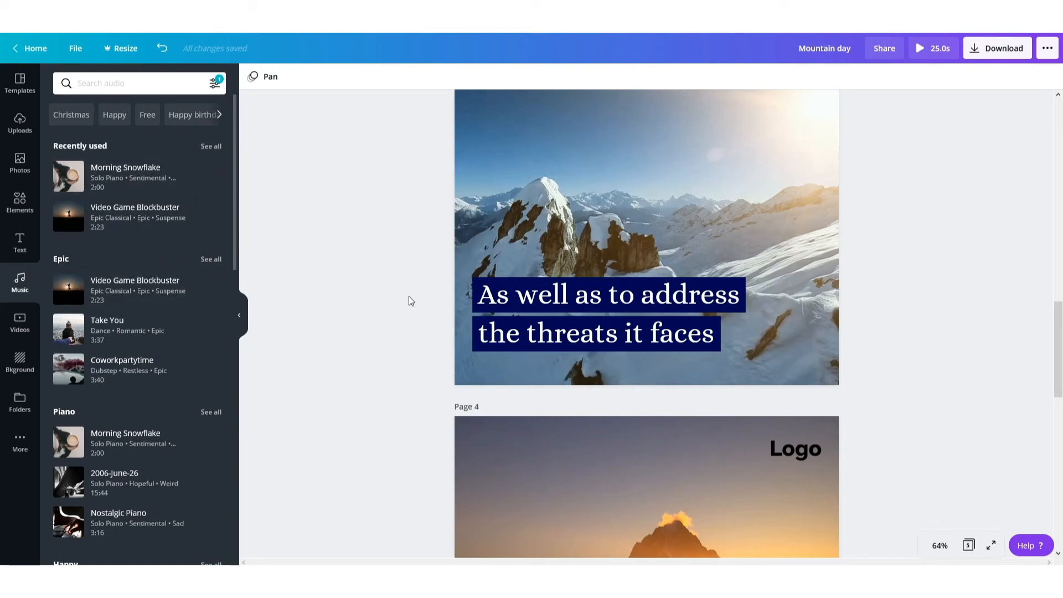
pyautogui.scroll(2, 402, 302)
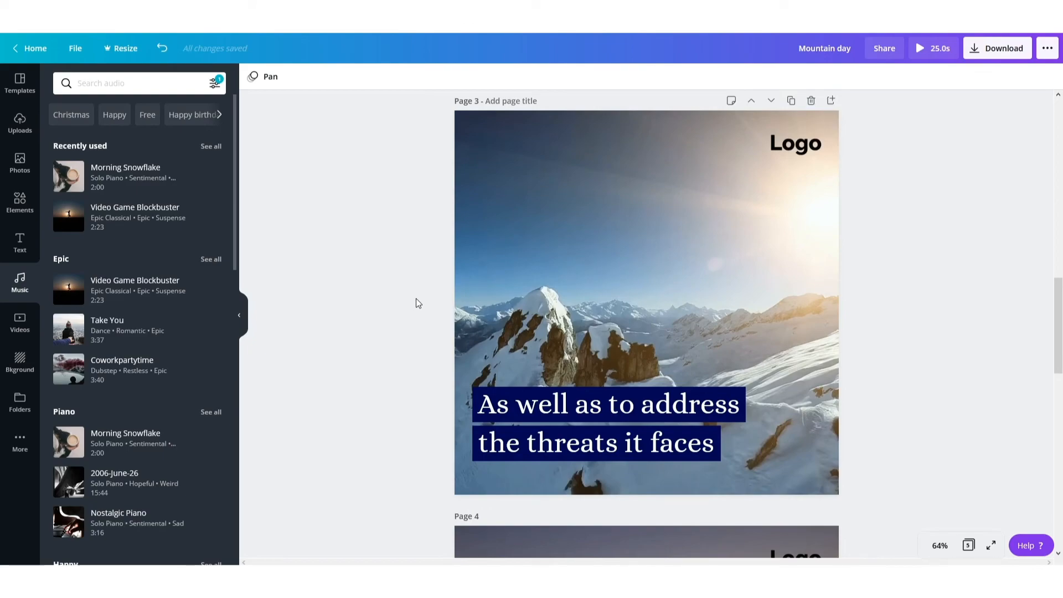